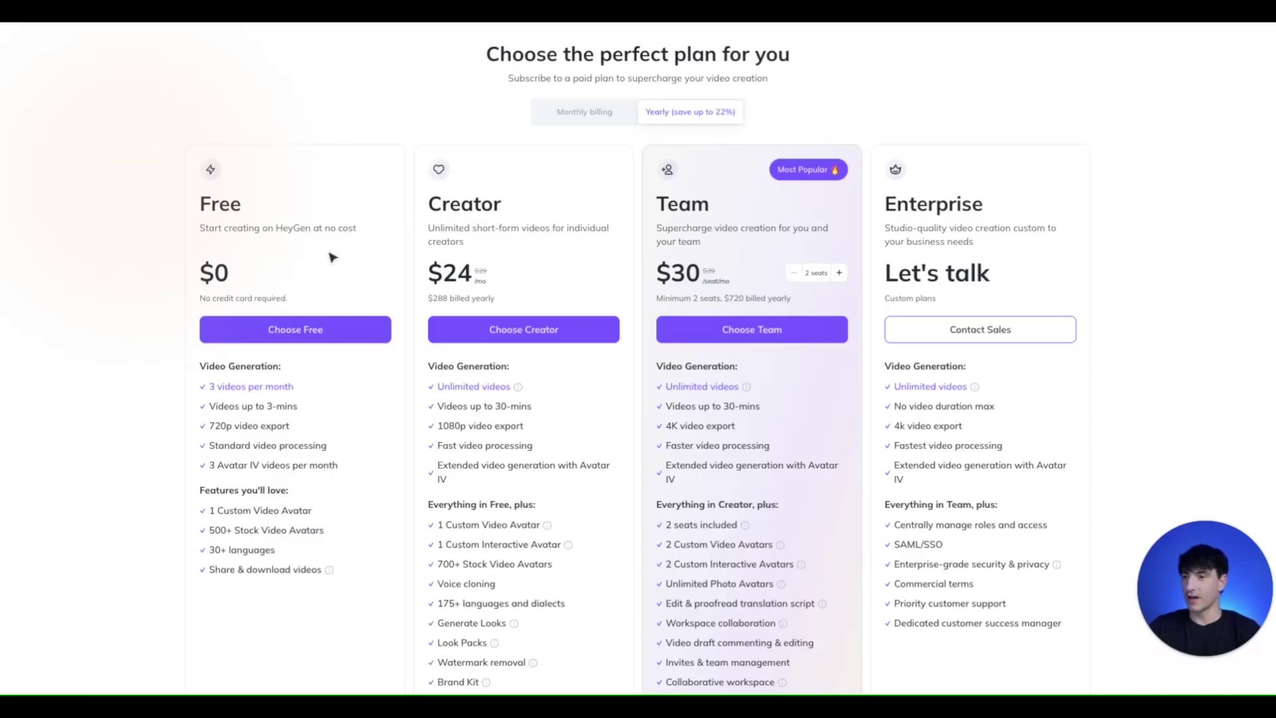
# Step: Choose the Free plan and answer the onboarding questions with Personal use and Content Creator
pyautogui.click(301, 336)
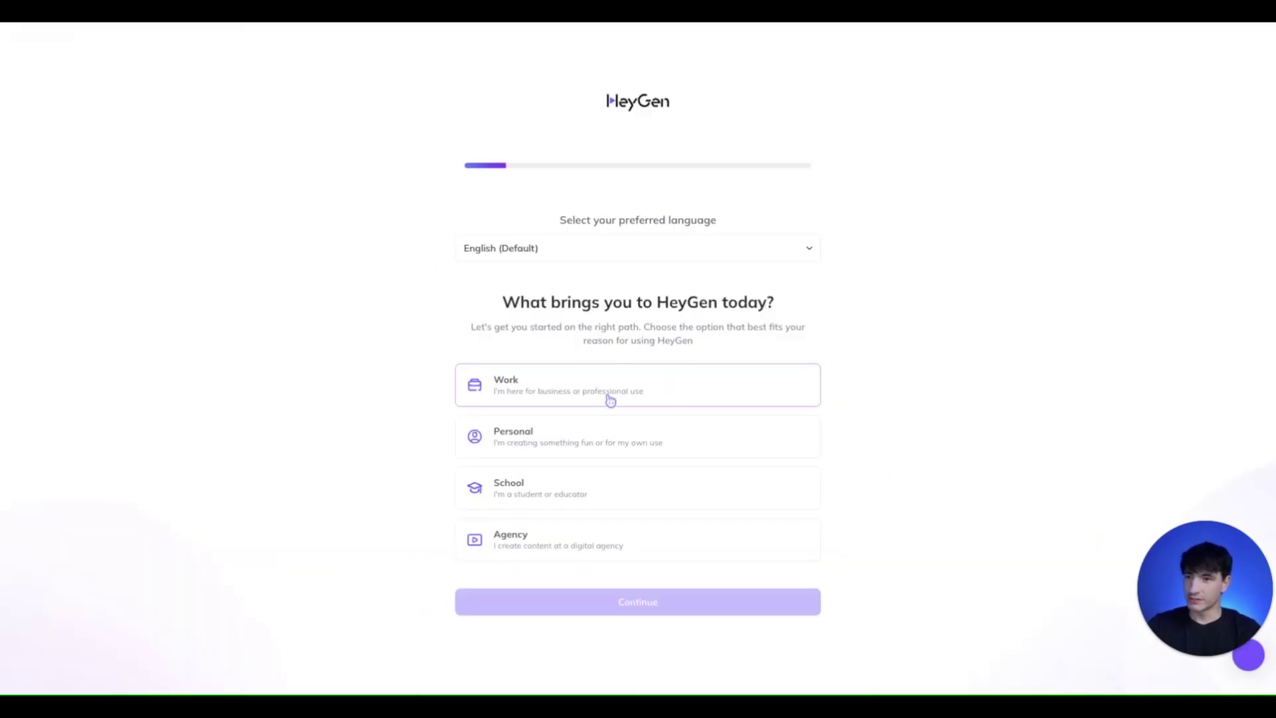
pyautogui.click(571, 437)
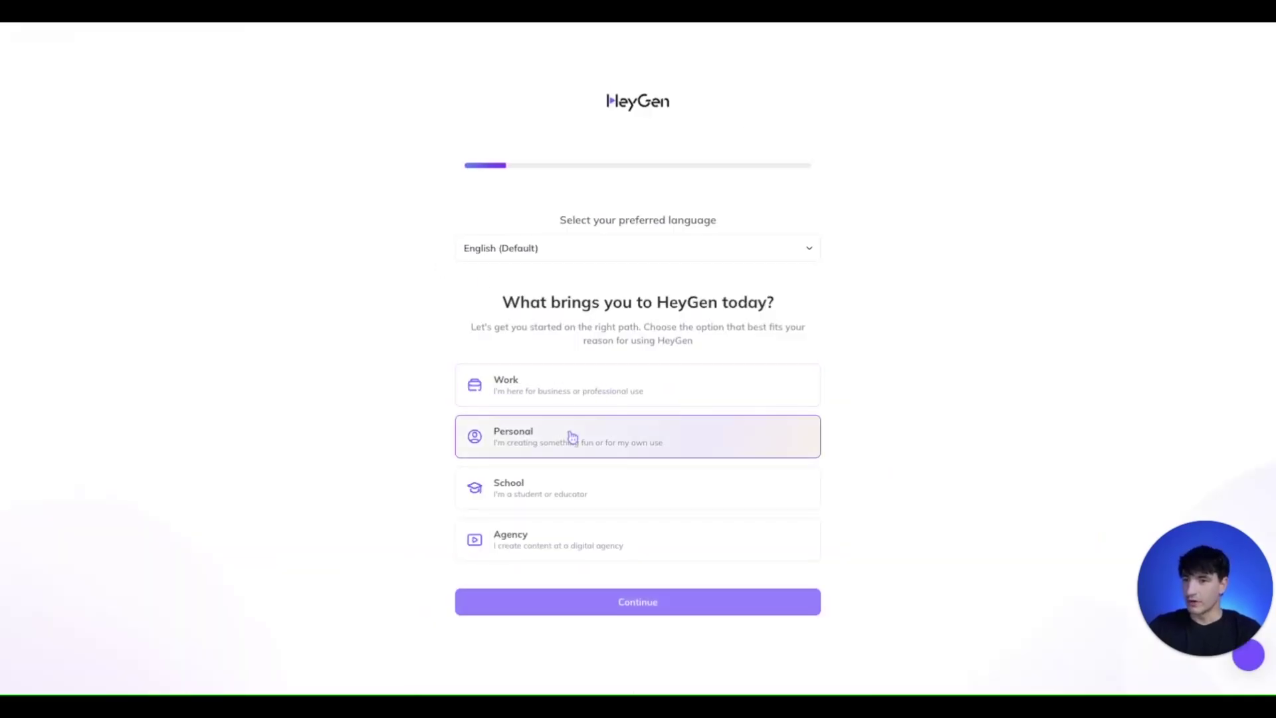
pyautogui.click(632, 601)
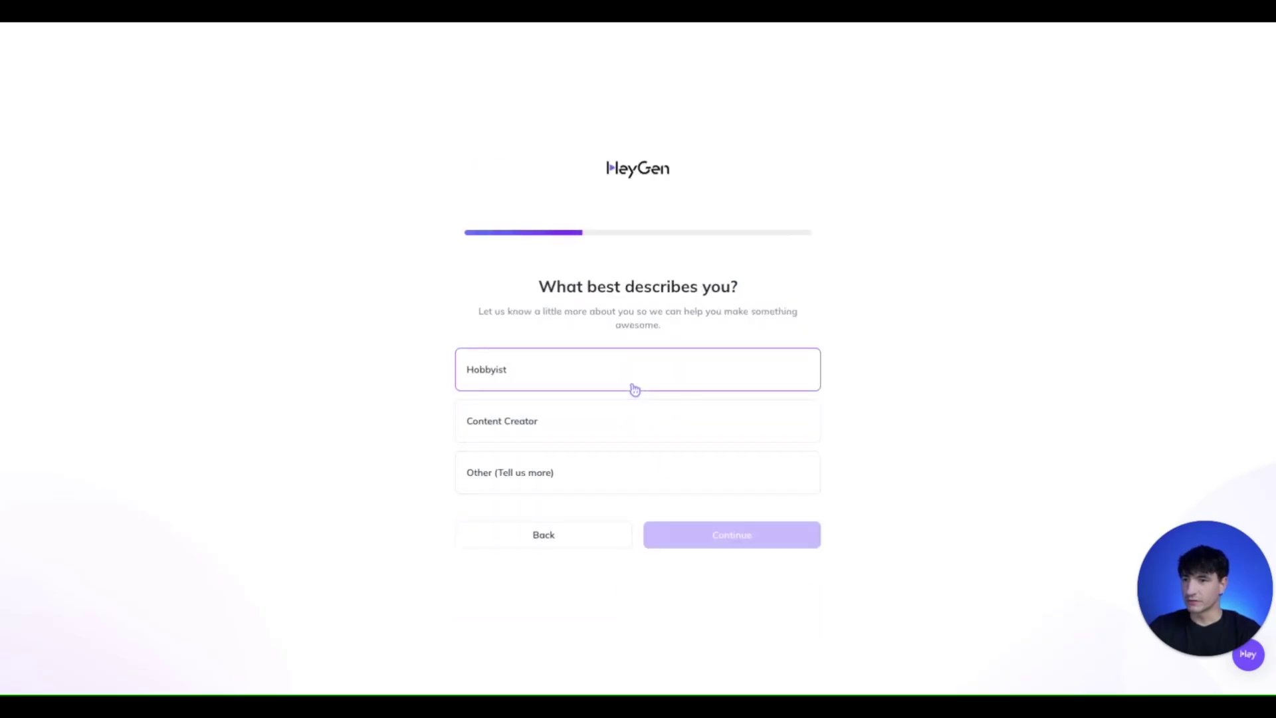
pyautogui.click(615, 428)
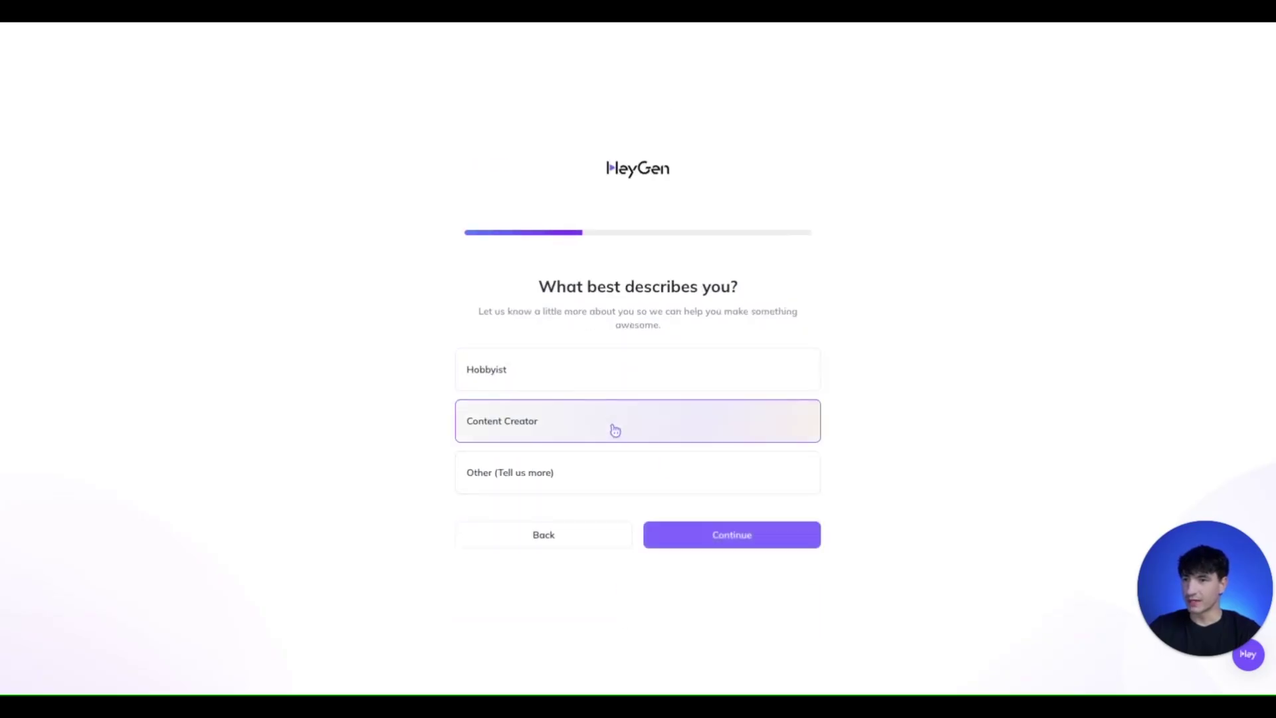
pyautogui.click(643, 383)
pyautogui.click(731, 535)
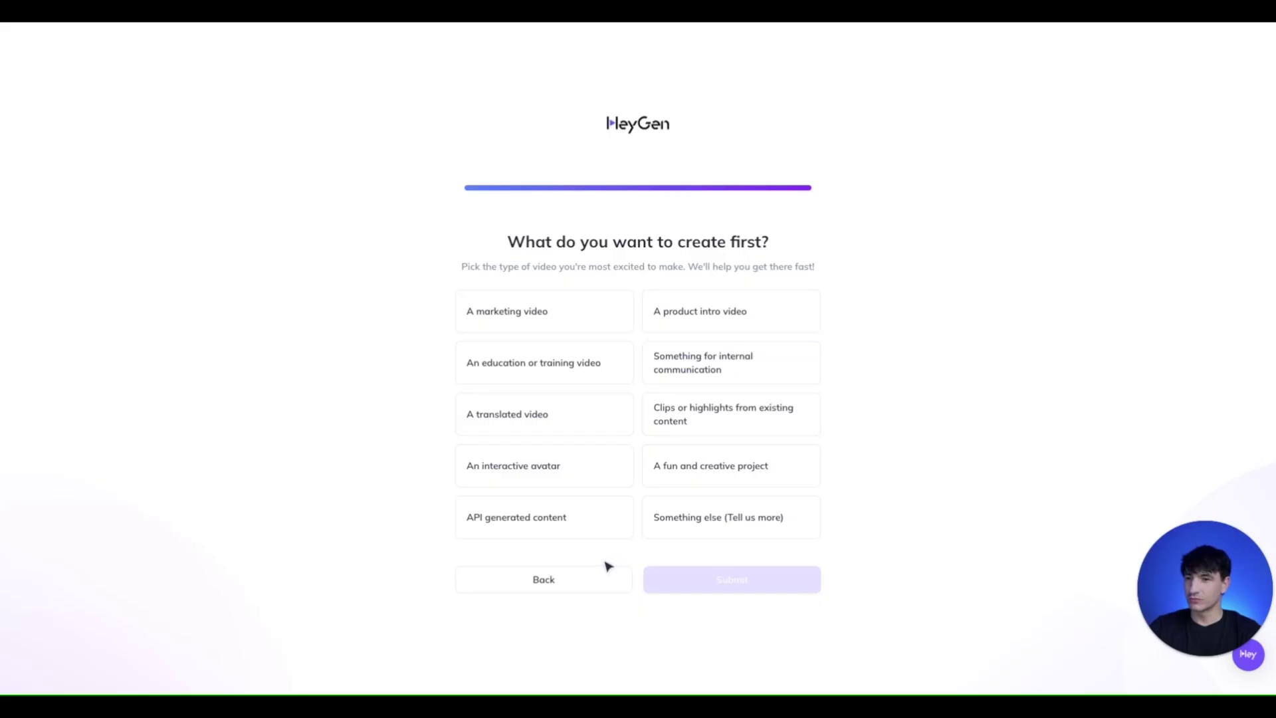
# Step: Submit API generated content as the first thing to create and dismiss the welcome checklist
pyautogui.click(580, 528)
pyautogui.click(685, 580)
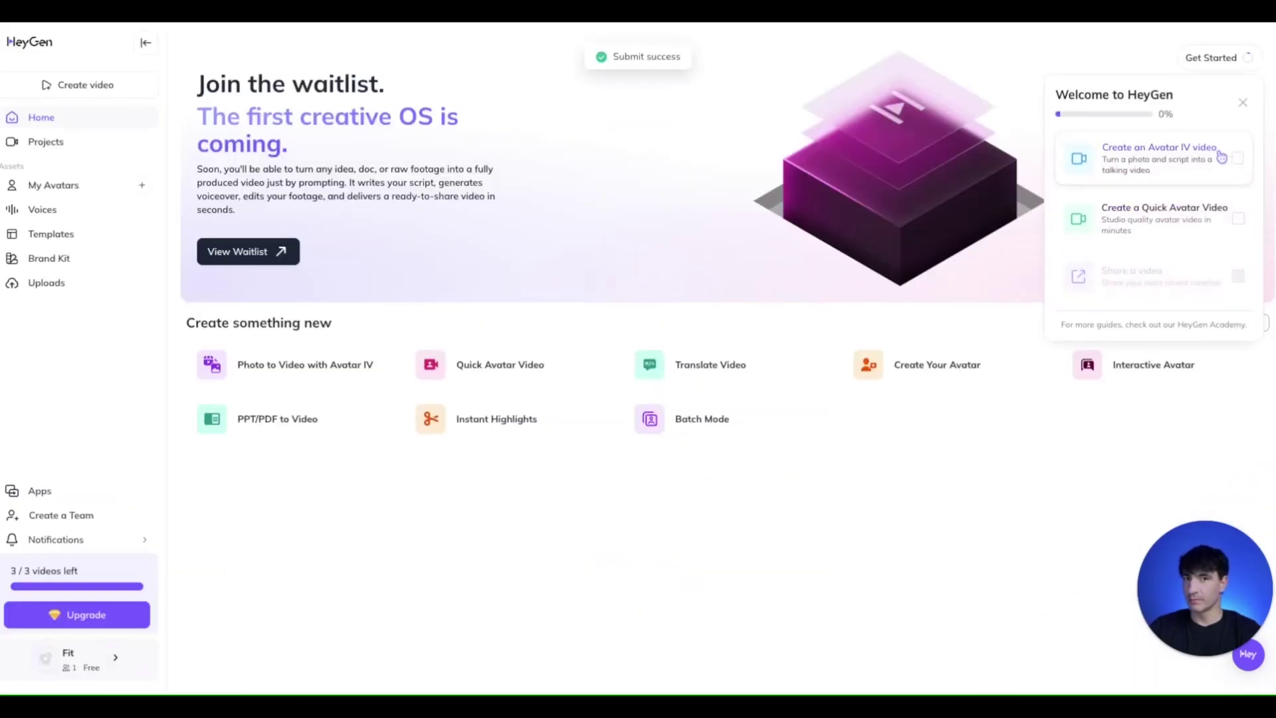
pyautogui.click(1243, 103)
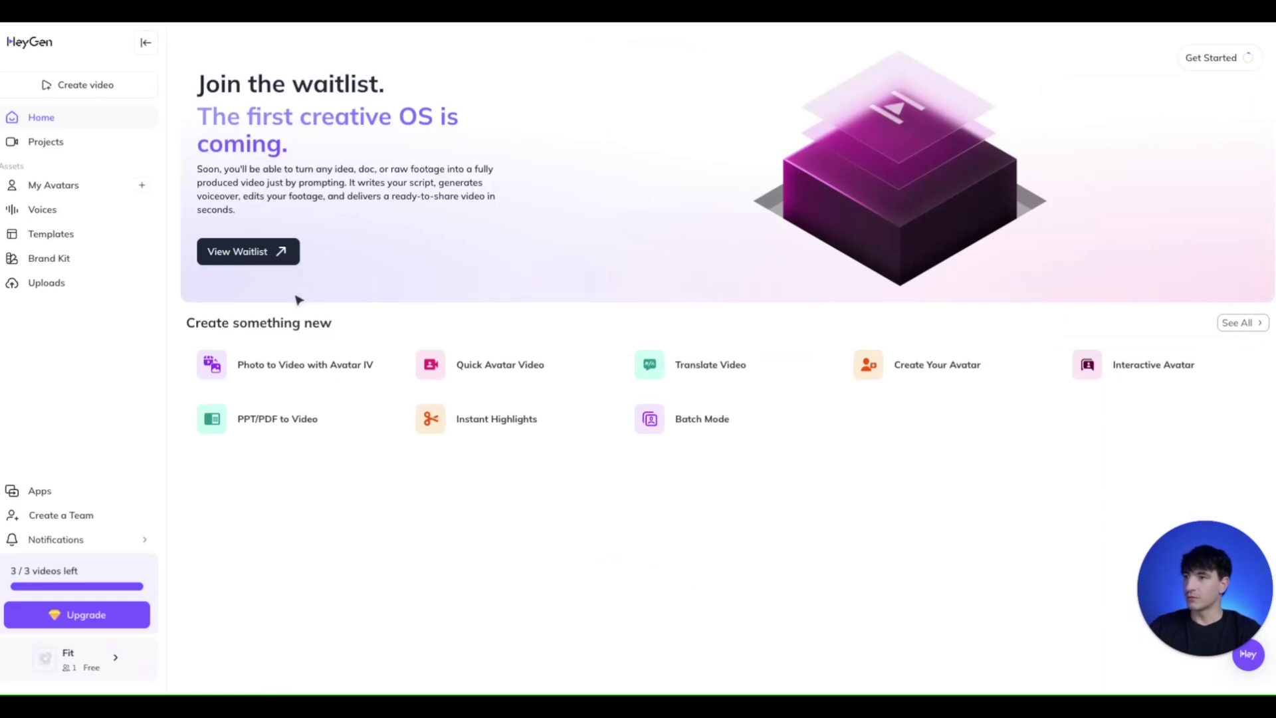
# Step: Start creating a new custom avatar from video footage
pyautogui.click(101, 190)
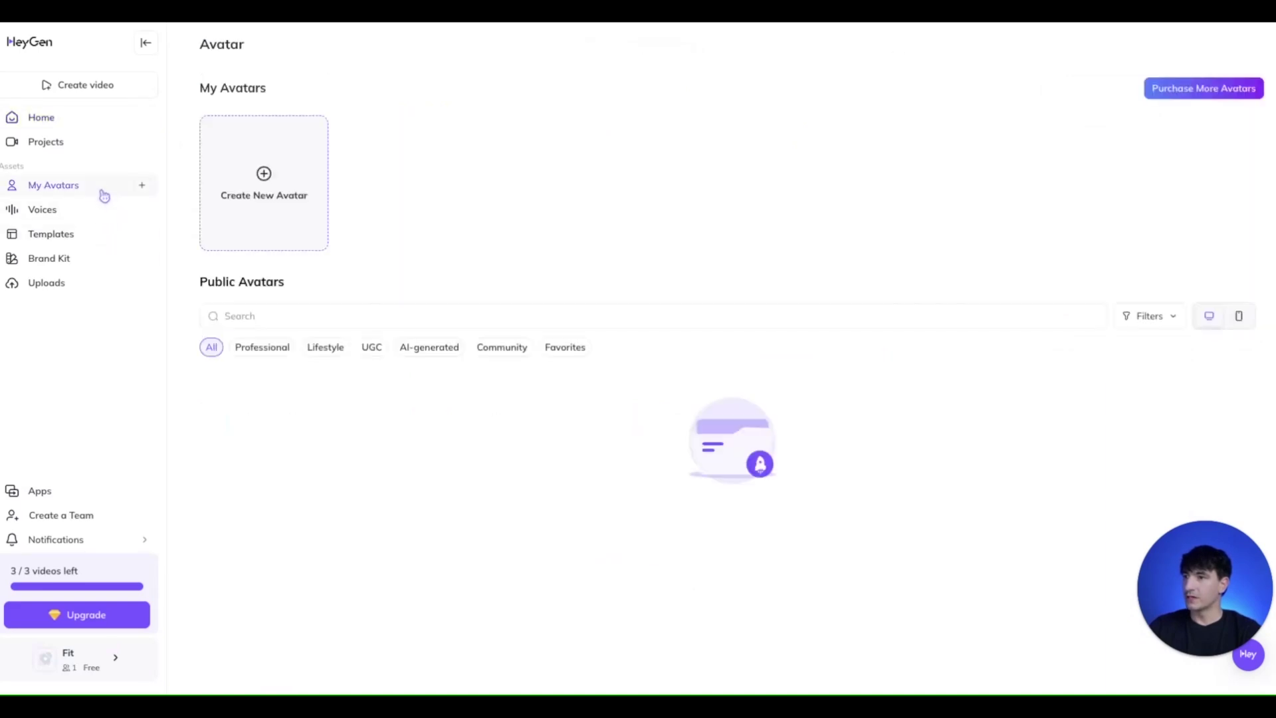
pyautogui.click(297, 158)
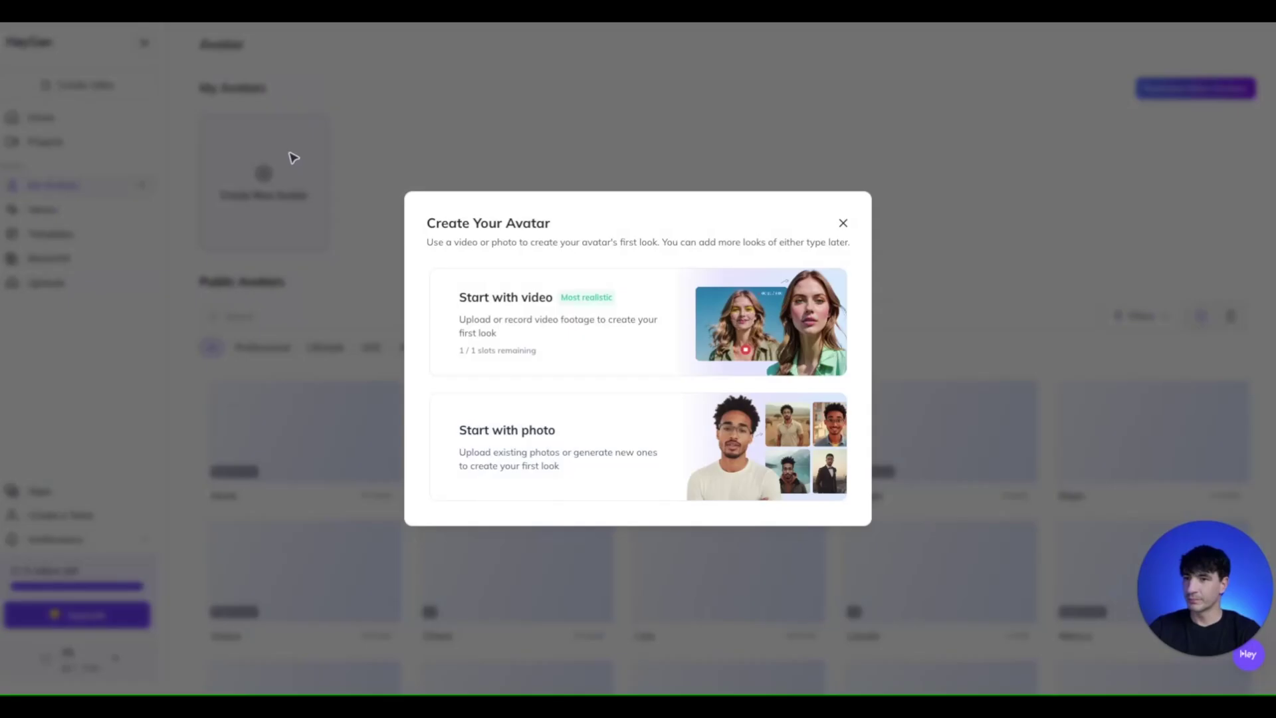
pyautogui.click(618, 296)
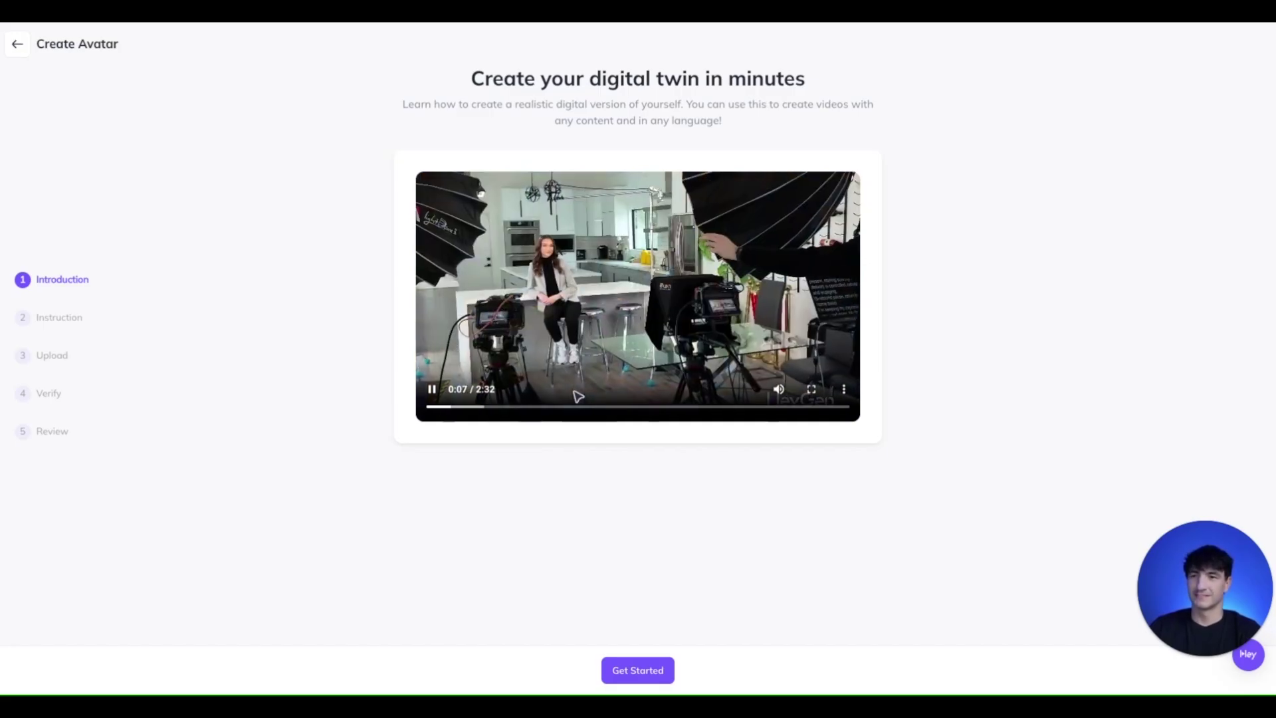
# Step: Skim the digital twin introduction video and advance past the footage instructions
pyautogui.click(439, 402)
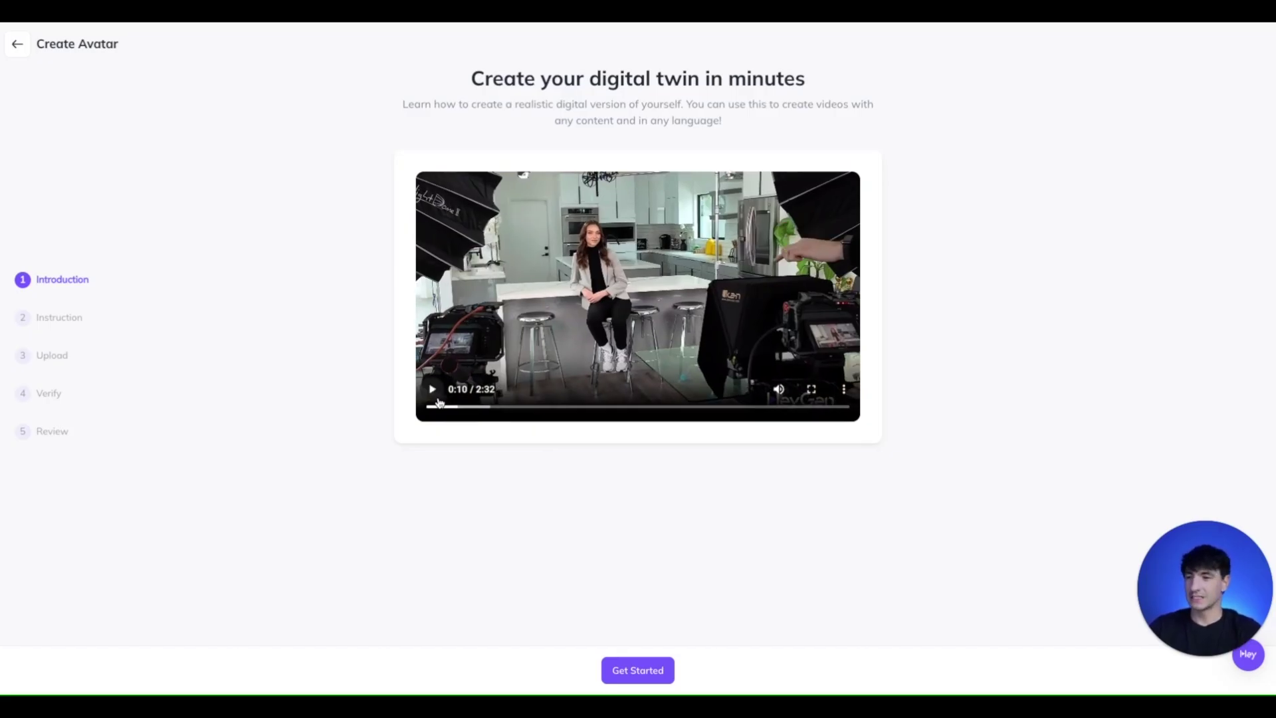
pyautogui.click(535, 344)
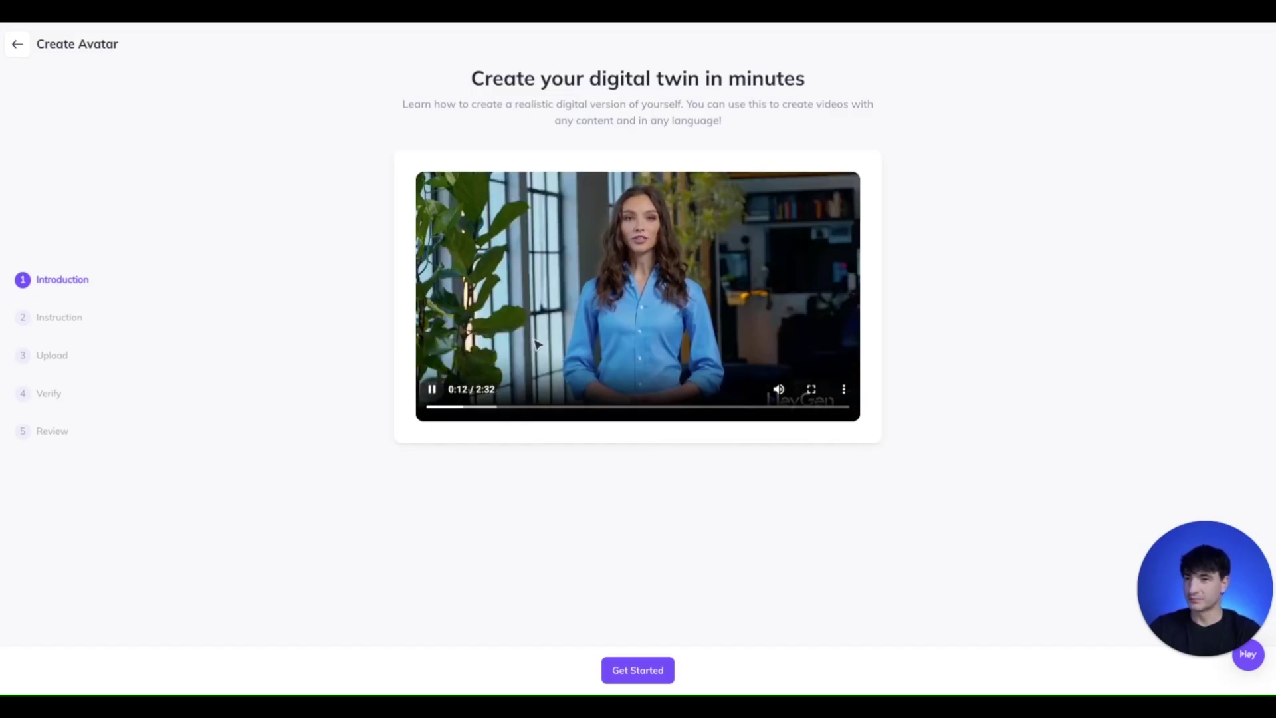
pyautogui.moveTo(466, 406); pyautogui.dragTo(701, 406)
pyautogui.click(625, 666)
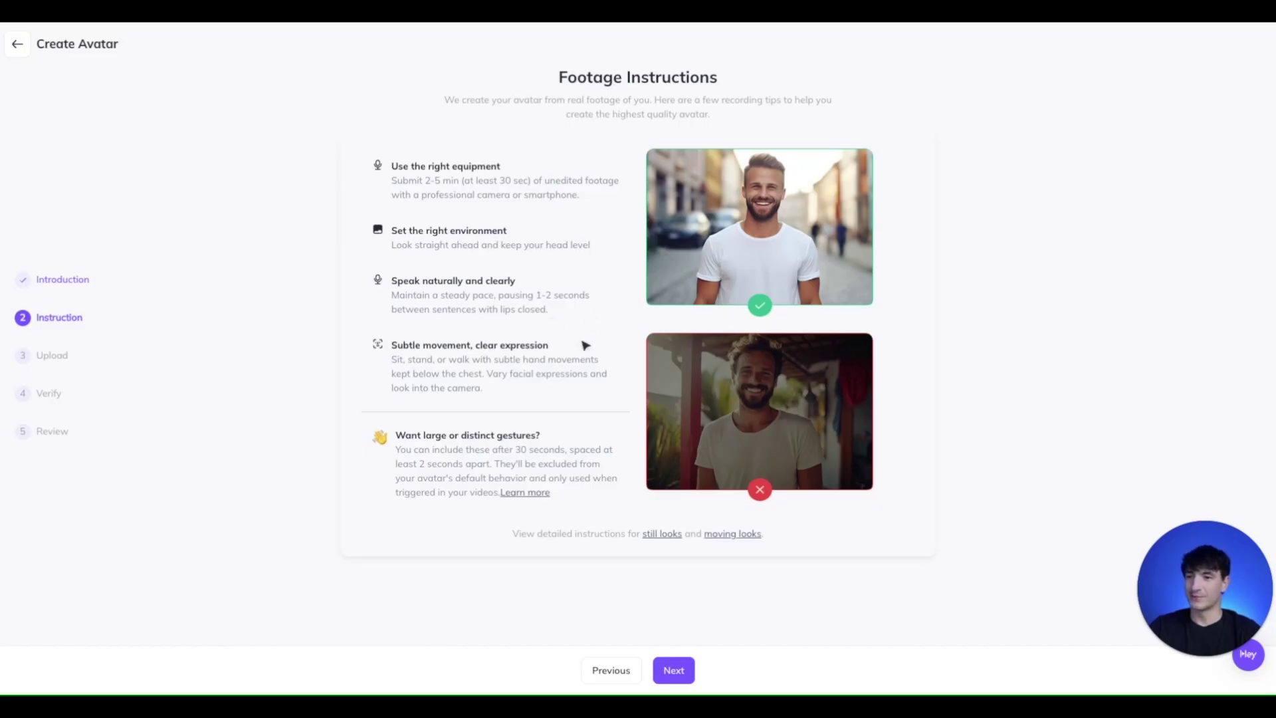
pyautogui.click(673, 670)
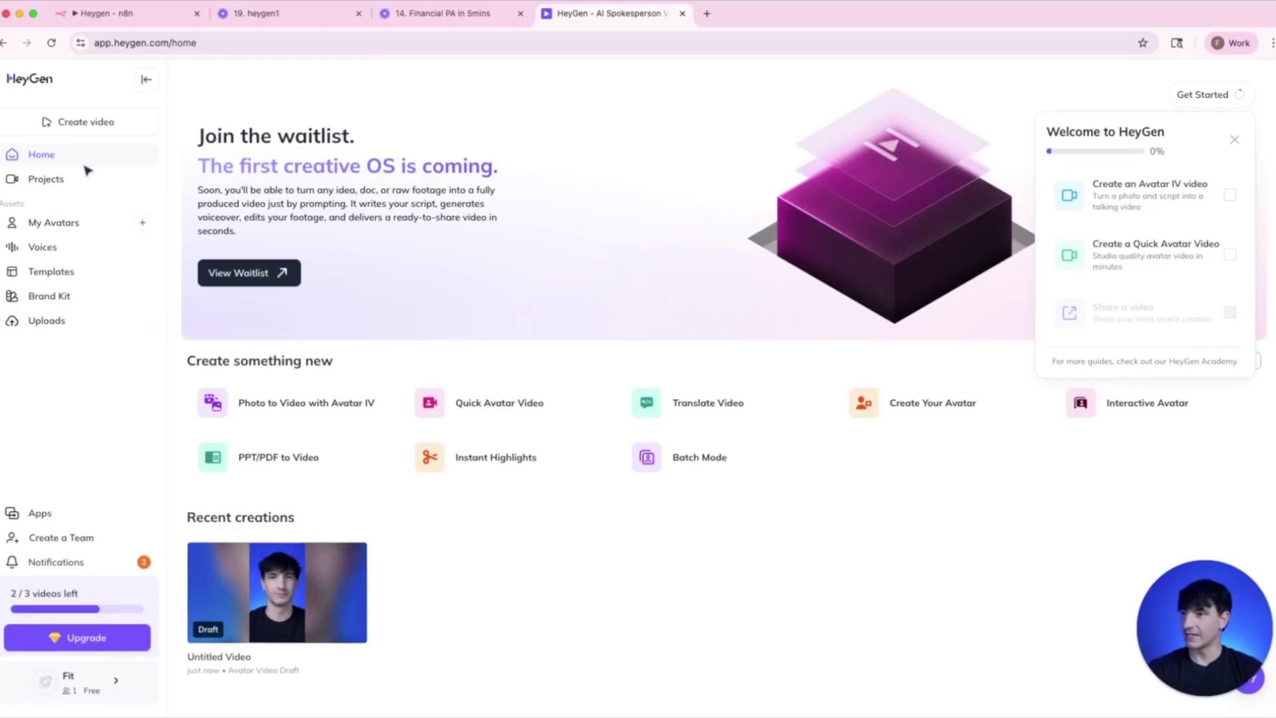
# Step: Play the preview video of the custom hyper-realistic avatar's look and close the preview
pyautogui.click(87, 222)
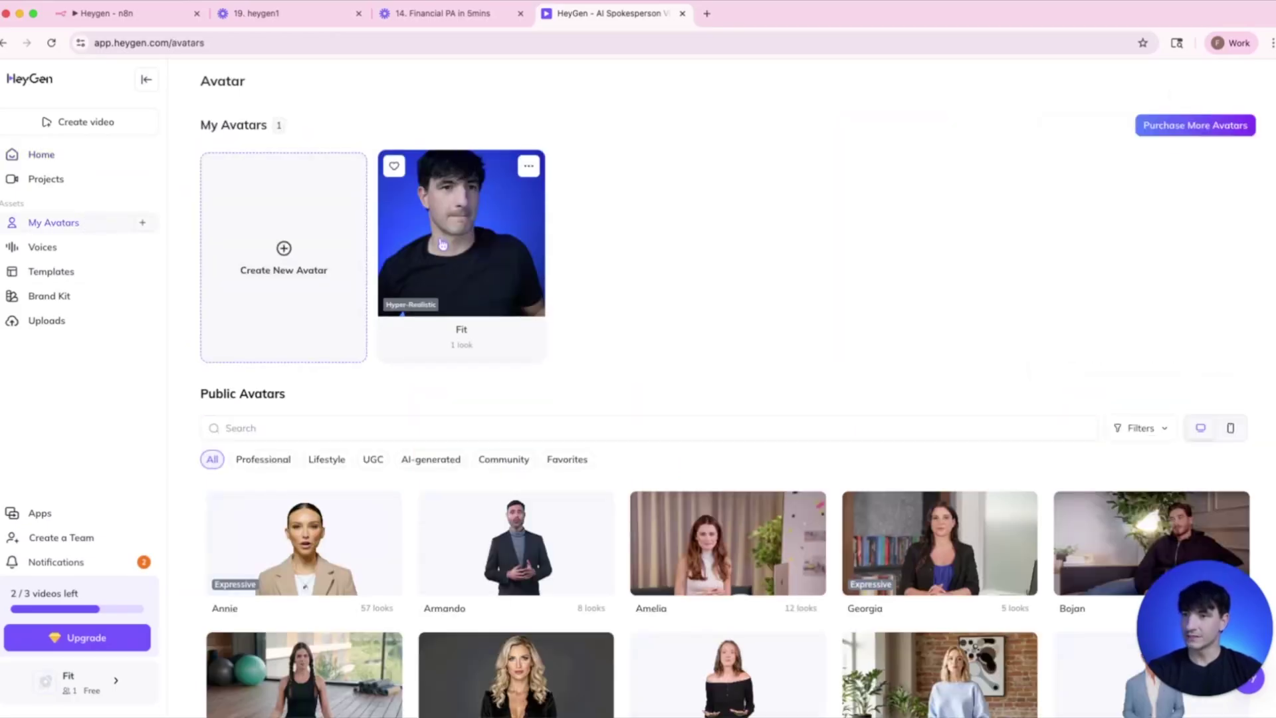
pyautogui.click(461, 239)
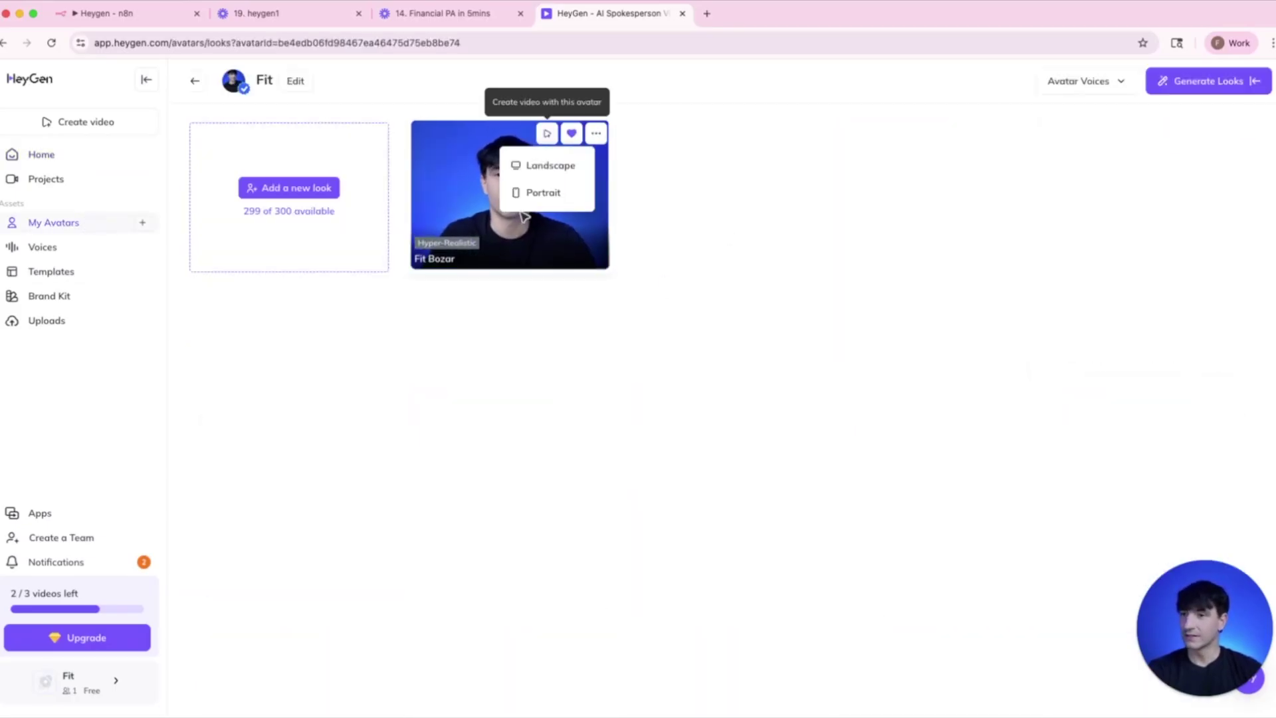
pyautogui.click(454, 193)
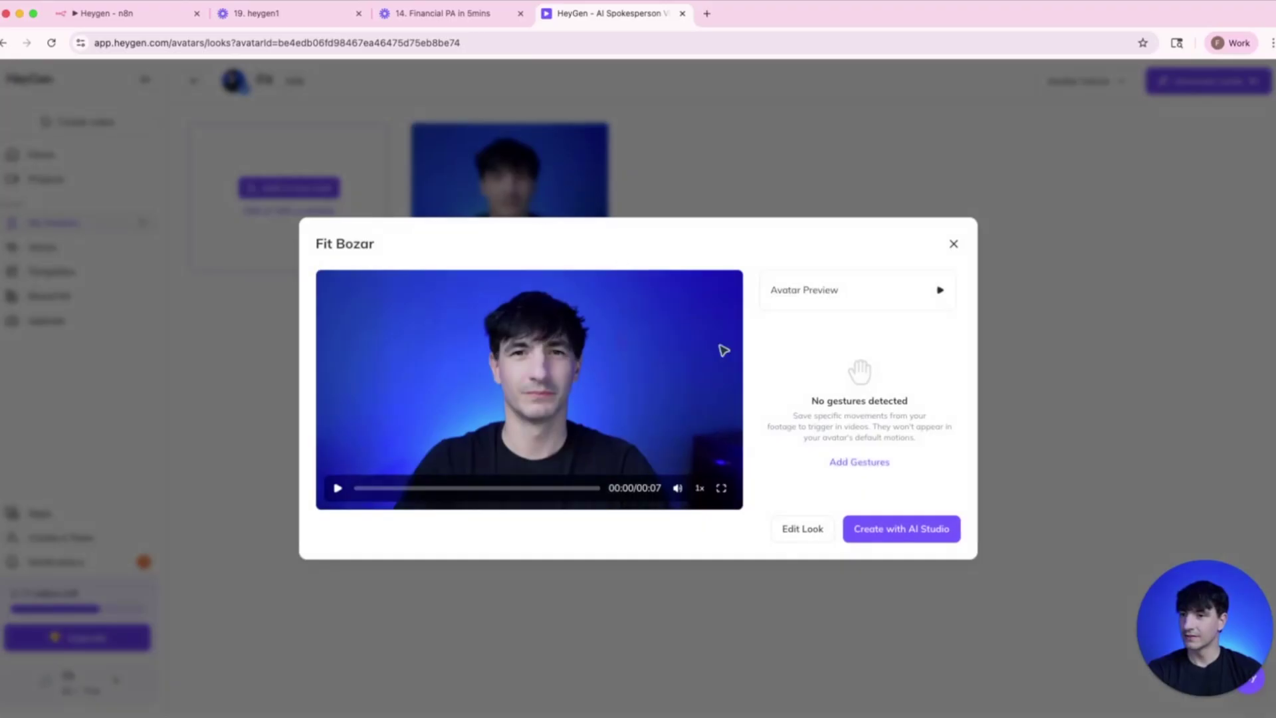
pyautogui.click(337, 489)
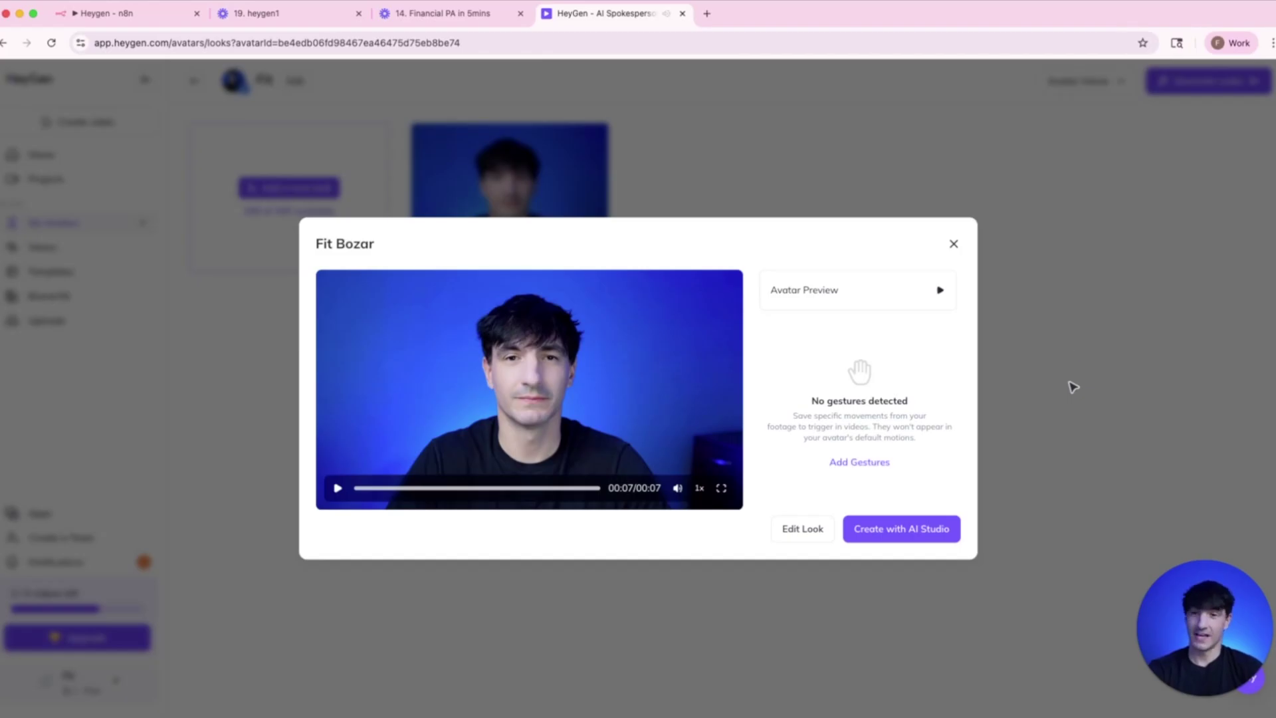
pyautogui.click(955, 246)
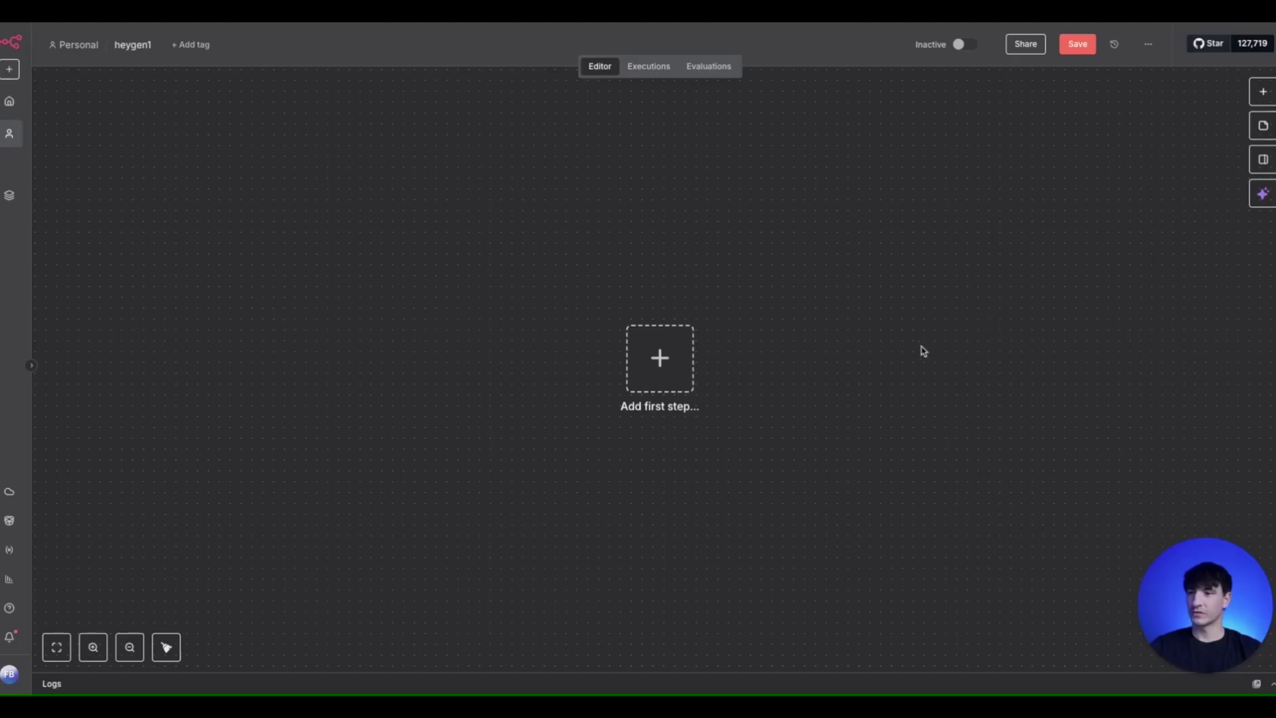
# Step: In n8n, add a manual trigger as the first node of the heygen1 workflow and shift it aside
pyautogui.click(669, 371)
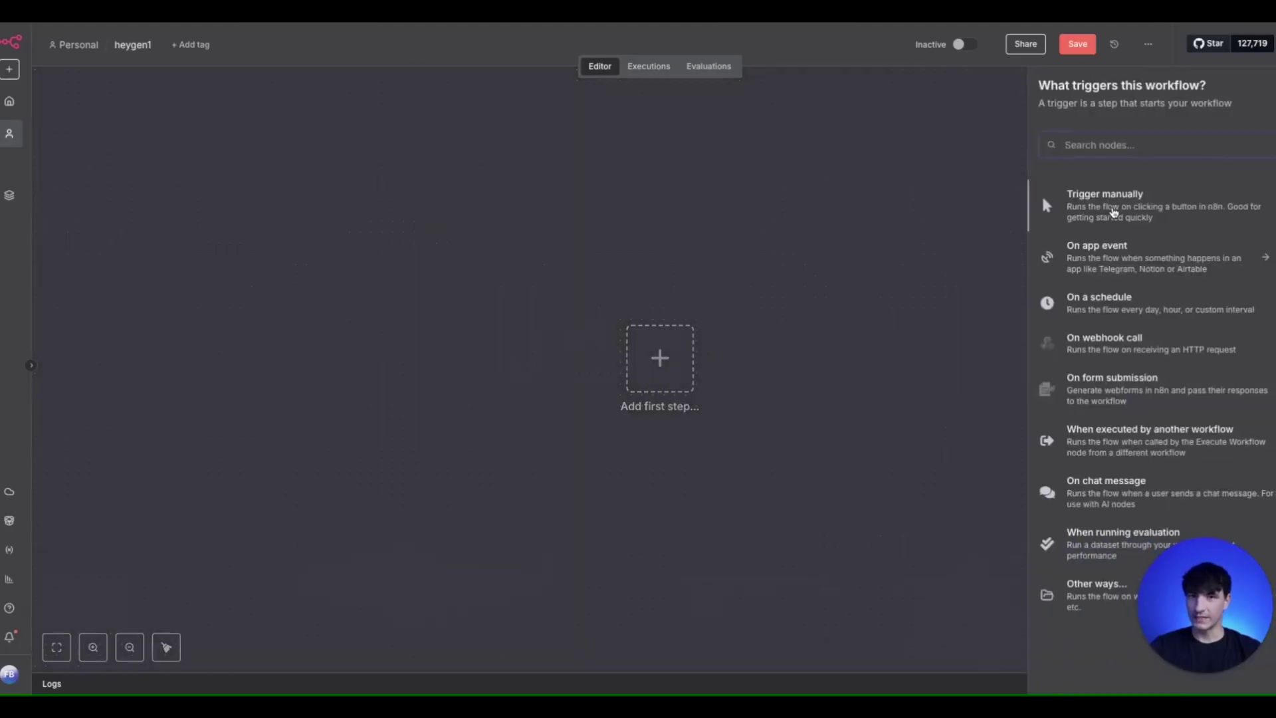
pyautogui.click(1056, 193)
pyautogui.moveTo(663, 405); pyautogui.dragTo(532, 396)
# Step: Add an Edit Fields (Set) node after the manual trigger
pyautogui.click(604, 368)
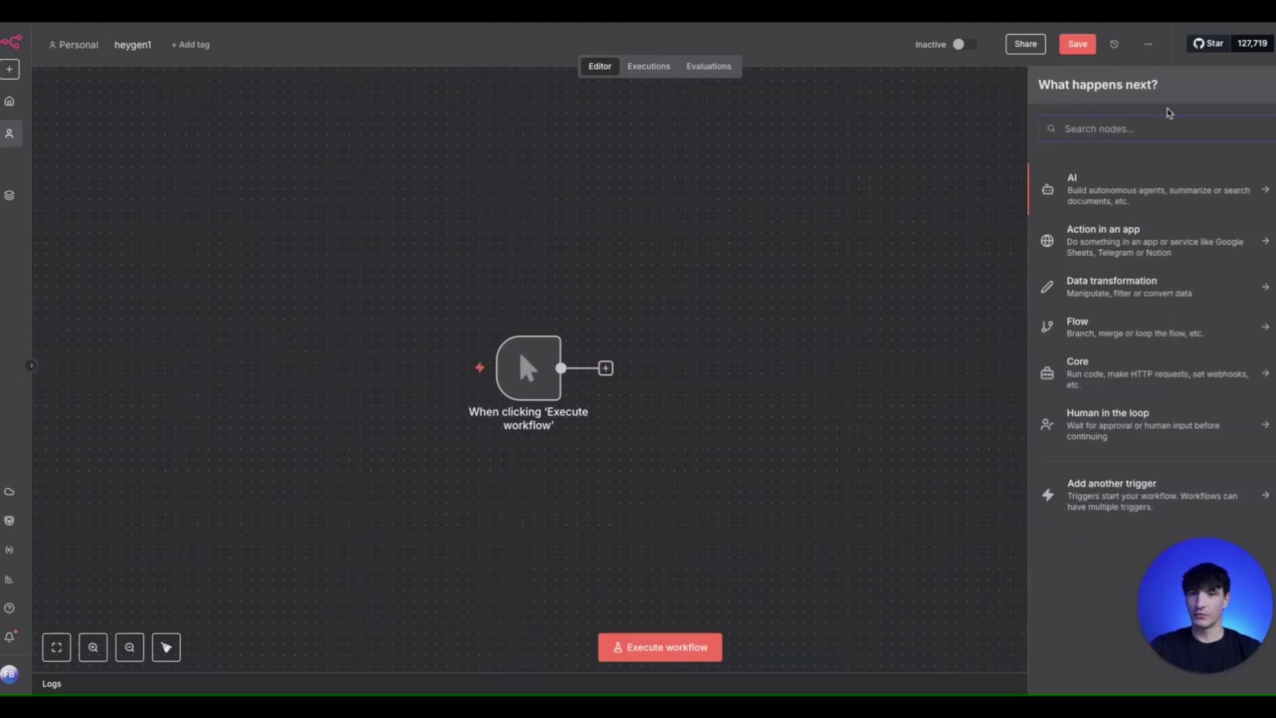
pyautogui.write('edit')
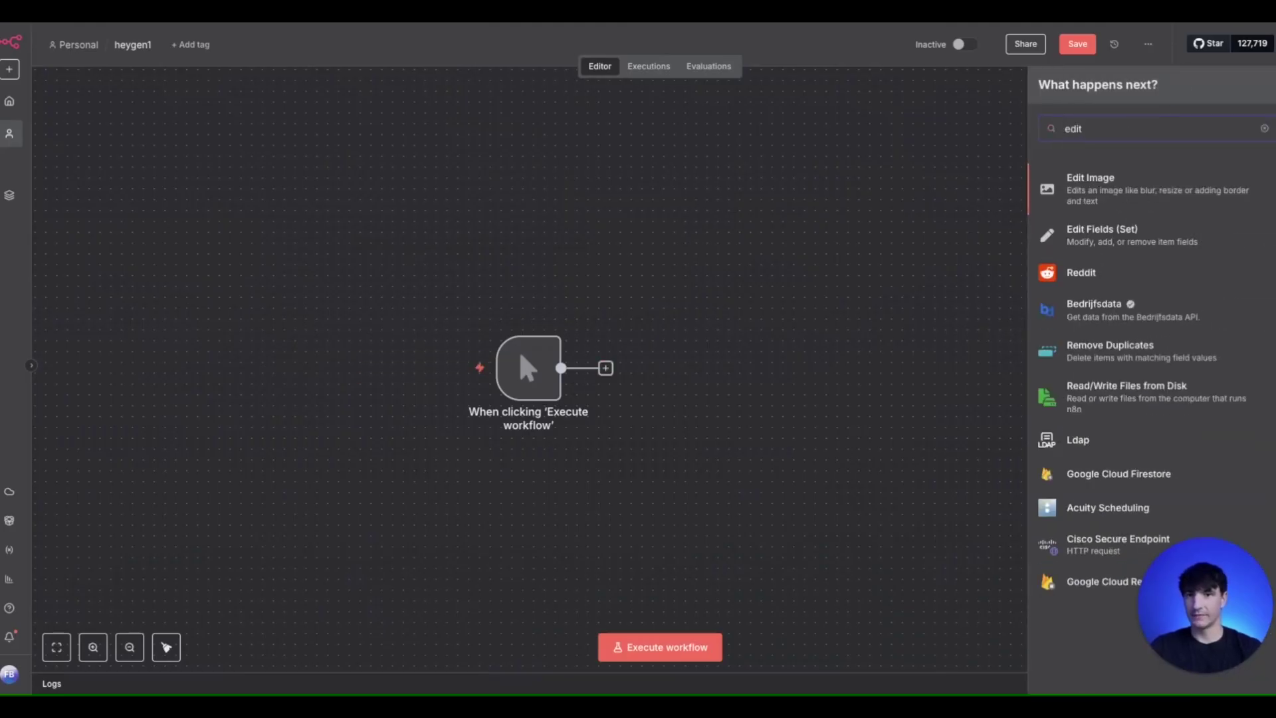
pyautogui.click(1101, 239)
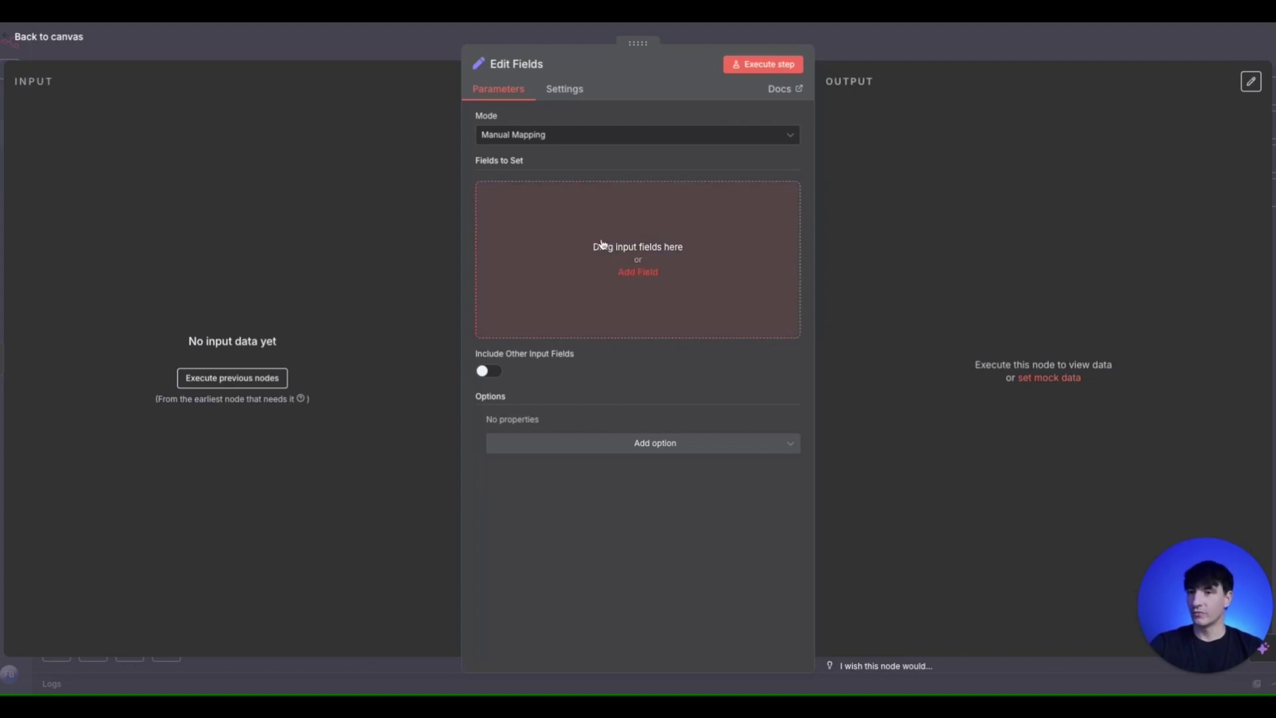
# Step: Add a string field named Script to the Edit Fields node
pyautogui.click(638, 269)
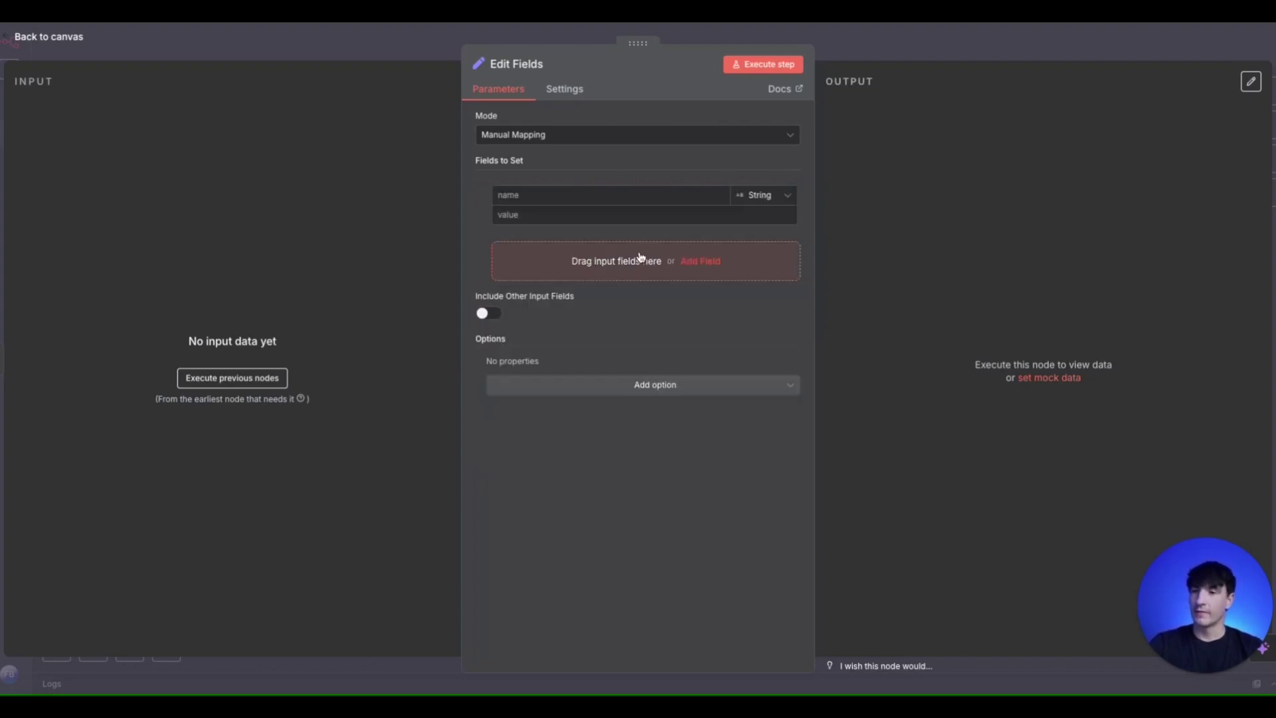
pyautogui.click(585, 193)
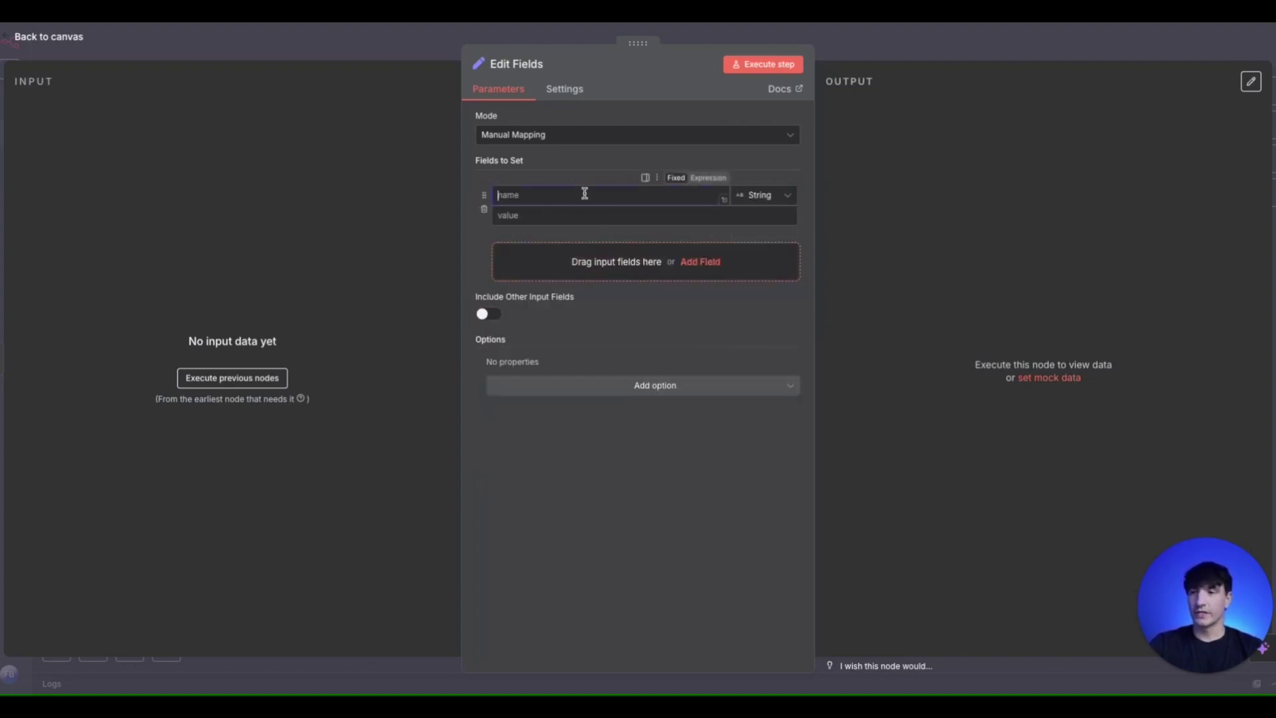
pyautogui.write('SCr')
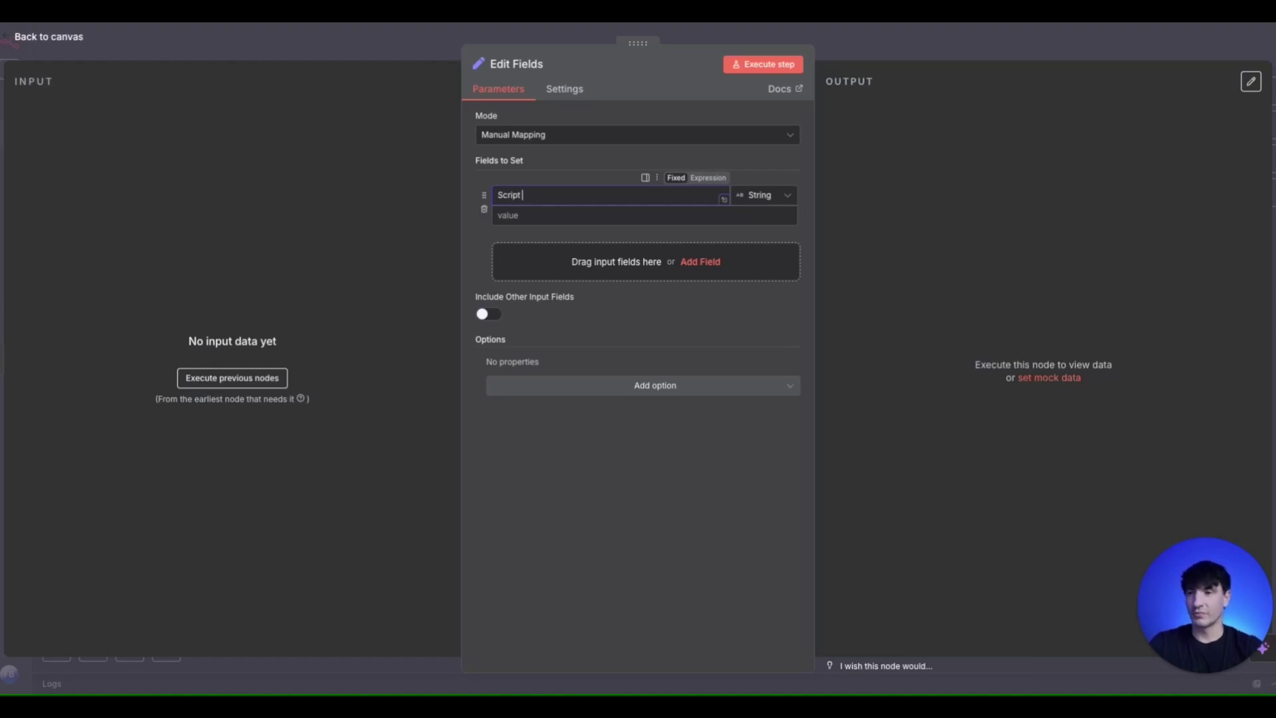
# Step: Paste the video script about the Google Drive chat agent as the Script value, and execute the Edit Fields node
pyautogui.click(583, 222)
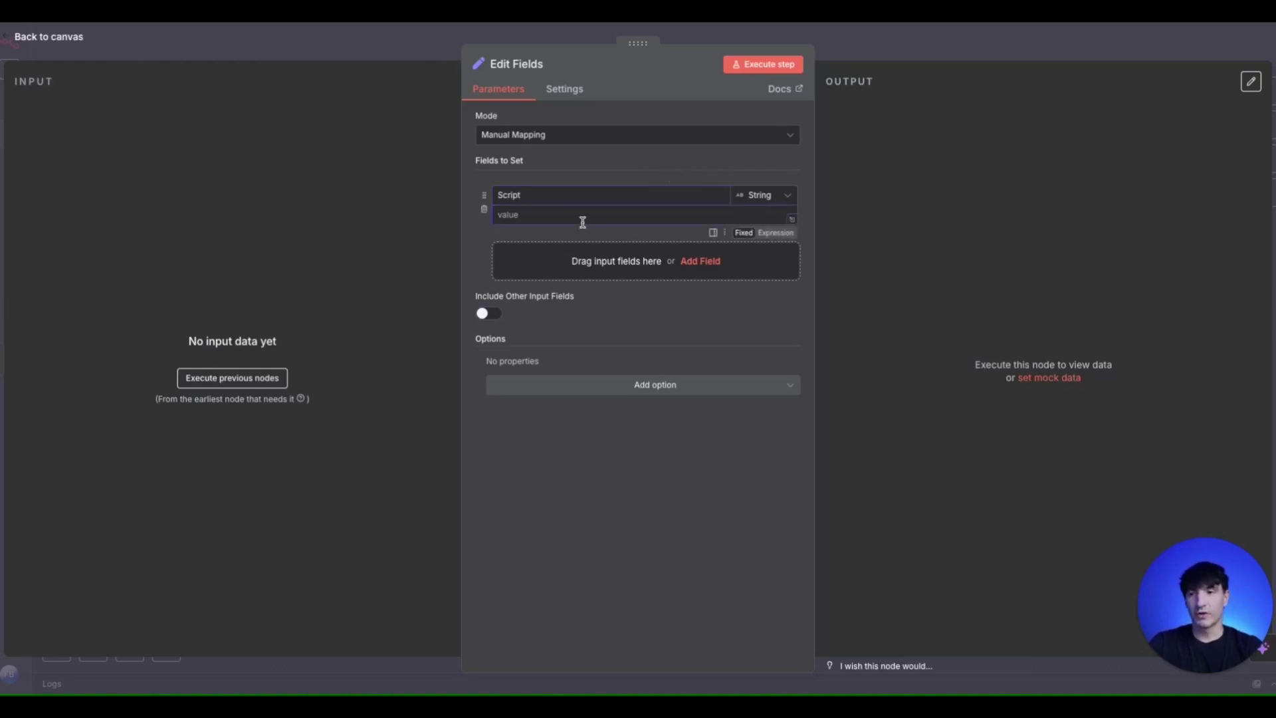
pyautogui.click(791, 220)
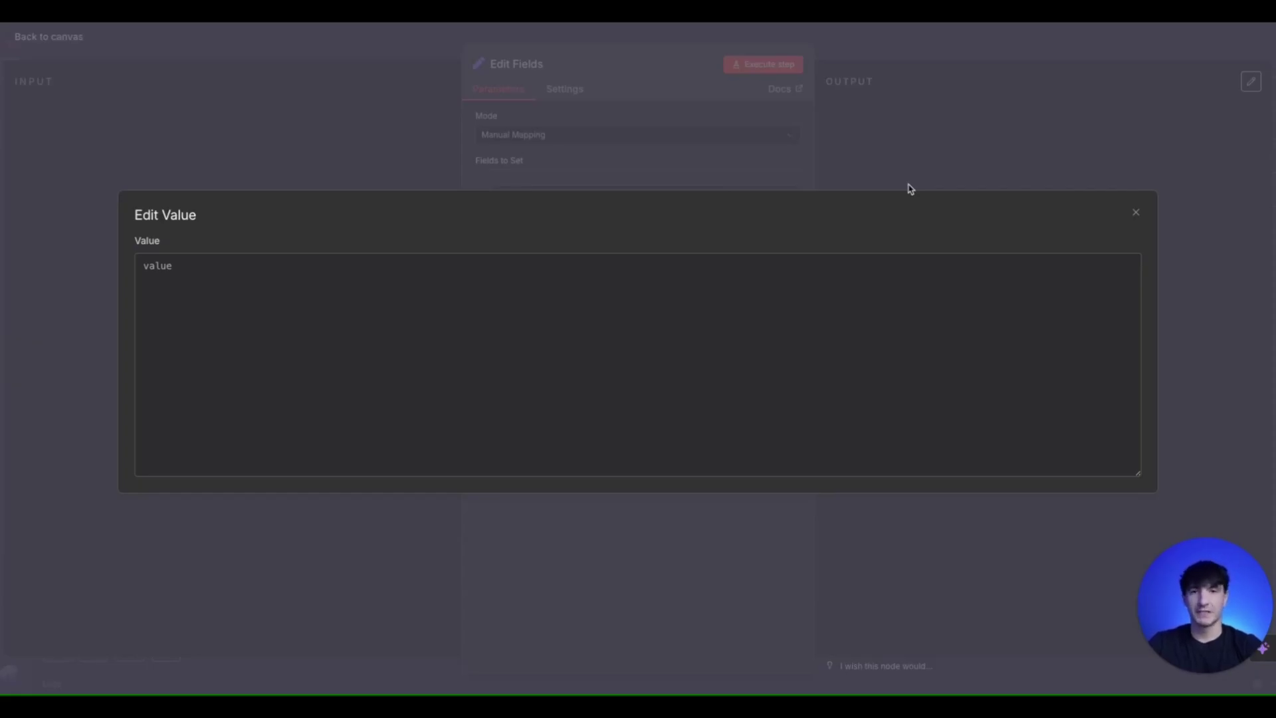
pyautogui.hotkey('ctrl', 'a')
pyautogui.hotkey('ctrl', 'v')
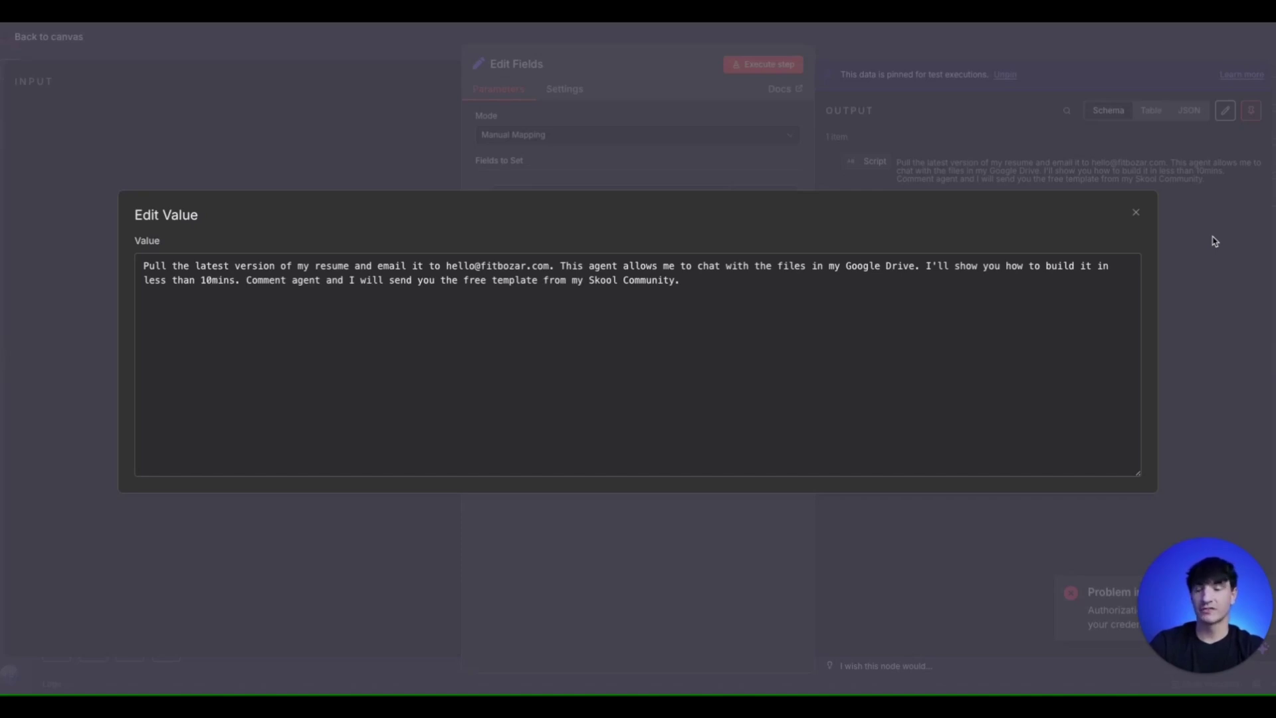
pyautogui.click(1215, 241)
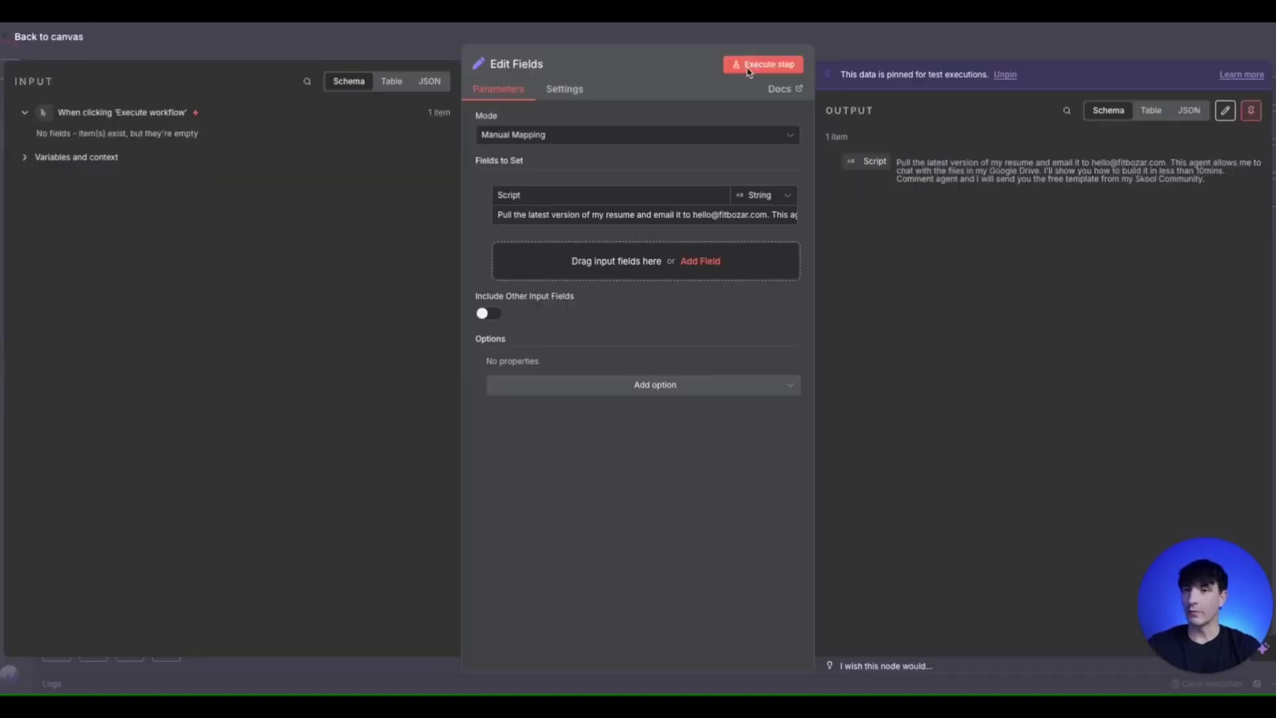
pyautogui.click(755, 66)
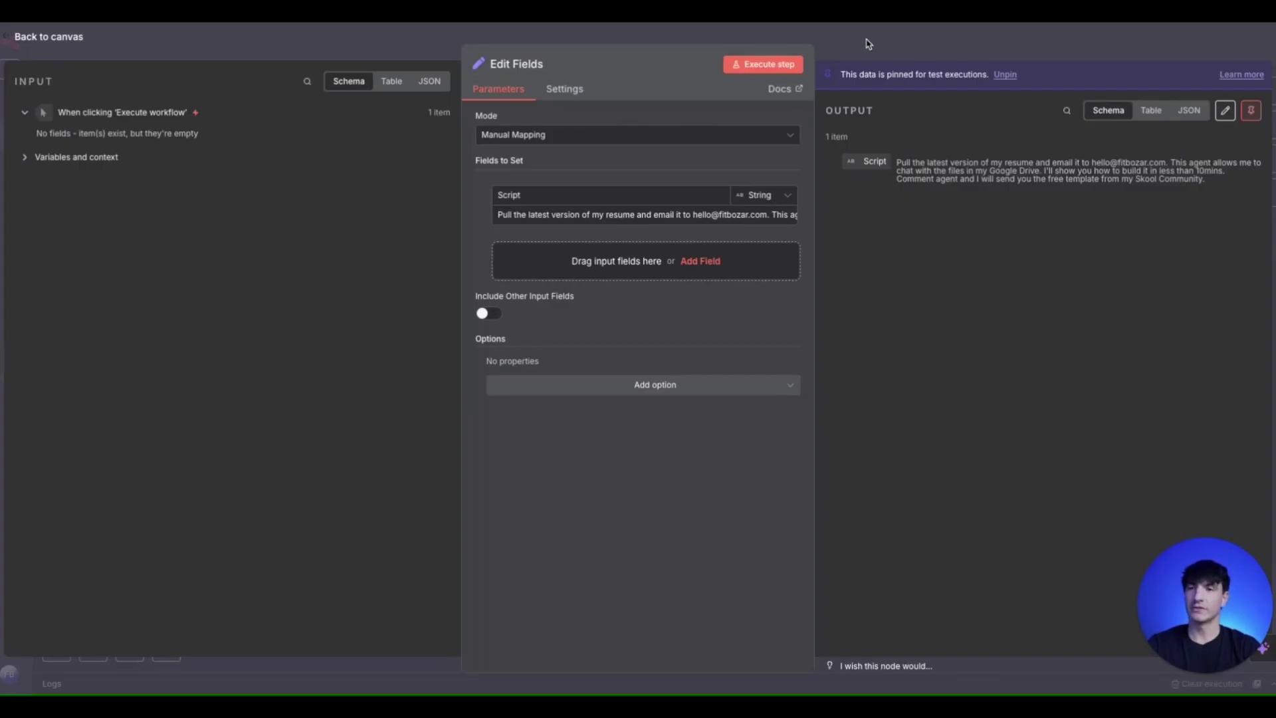
pyautogui.click(355, 46)
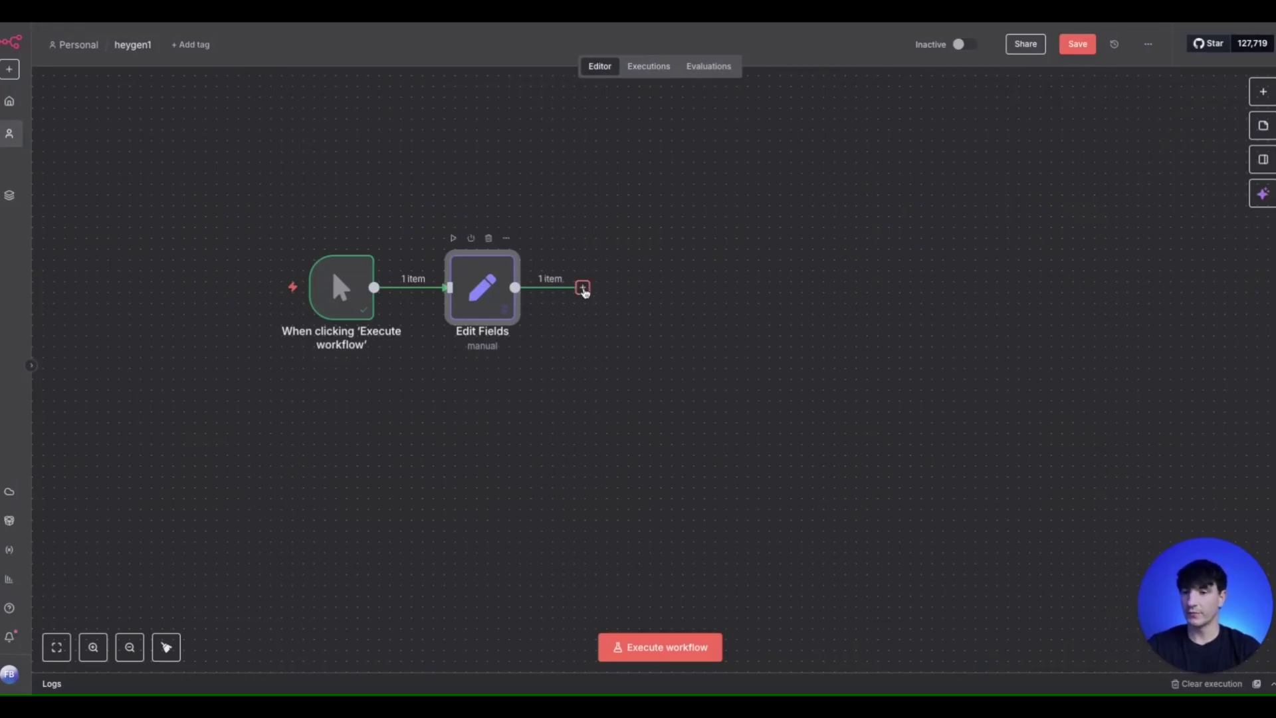
# Step: Add an AI Agent node after the Edit Fields node
pyautogui.click(583, 289)
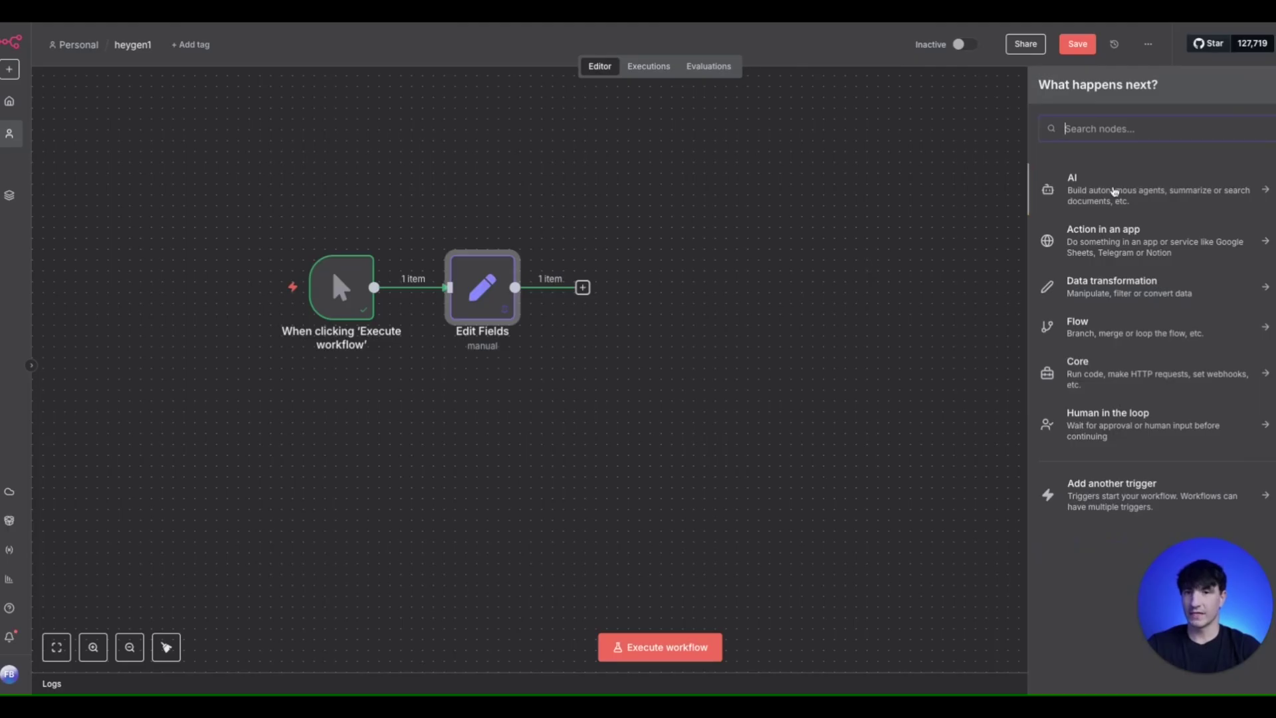
pyautogui.click(1078, 193)
pyautogui.click(1089, 273)
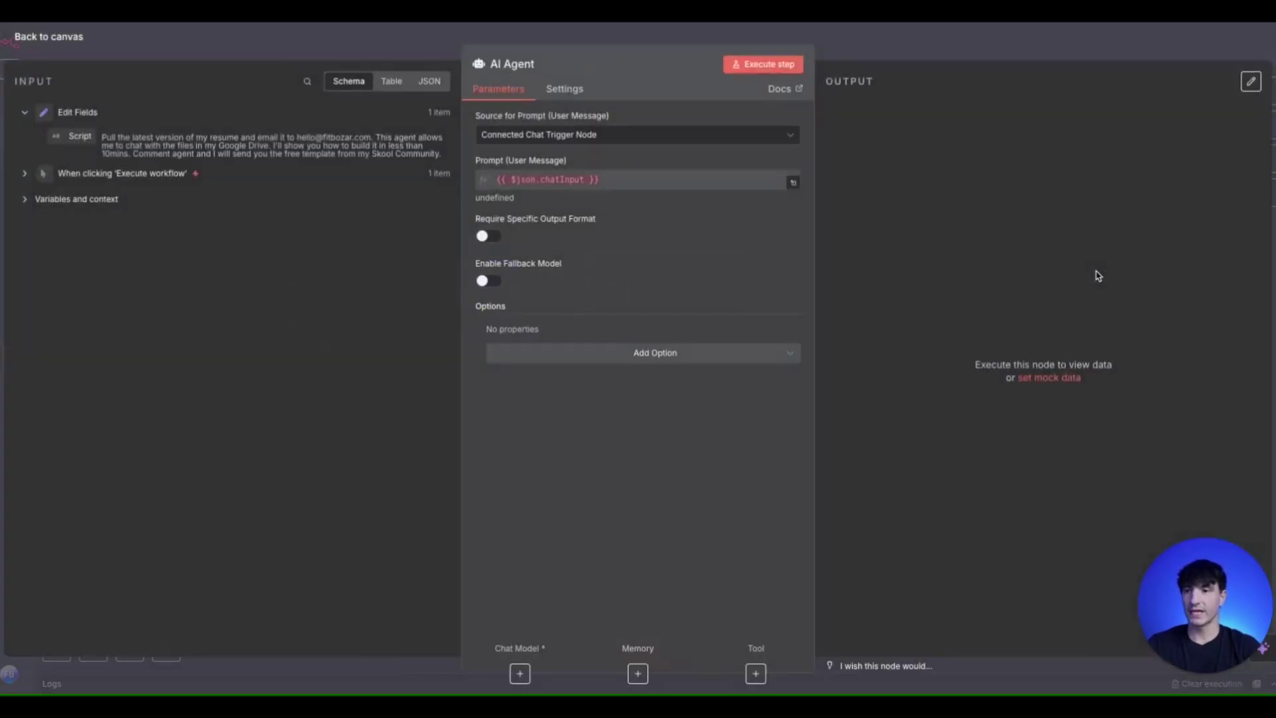
# Step: Set the AI Agent's prompt source to Define below, and map the Script field from Edit Fields into the user message prompt
pyautogui.click(601, 134)
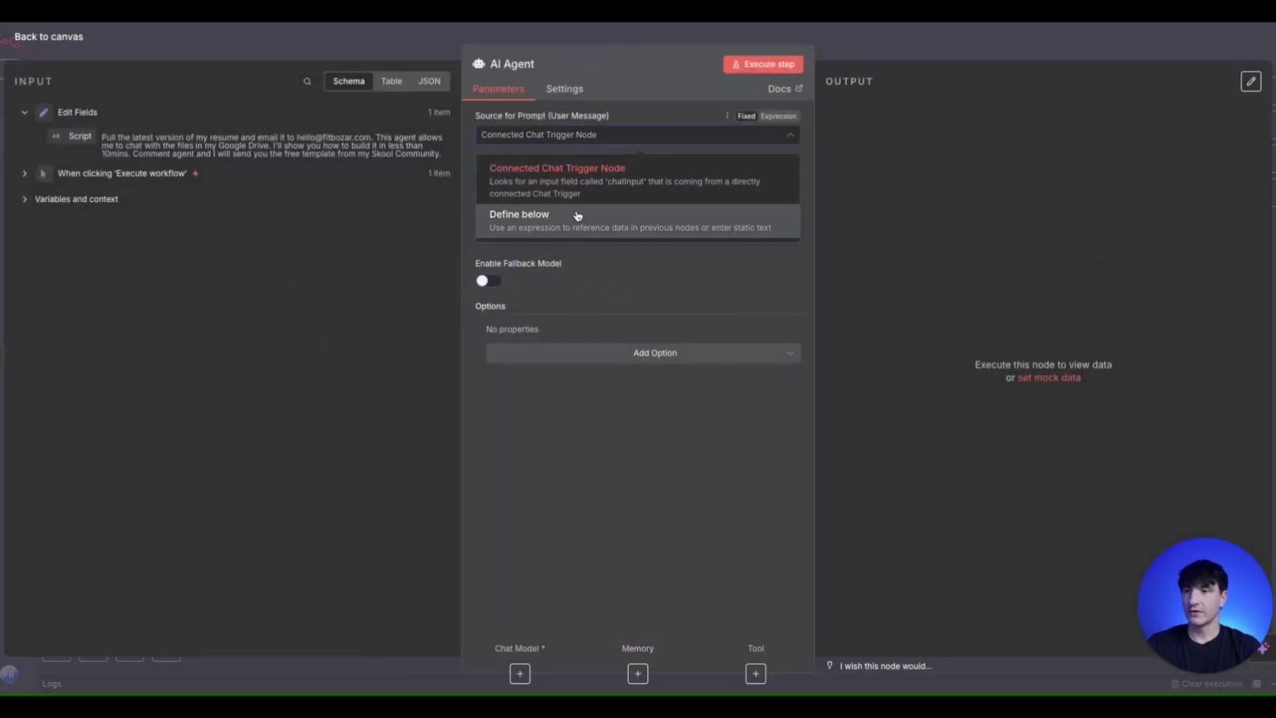
pyautogui.click(584, 213)
pyautogui.moveTo(79, 136); pyautogui.dragTo(512, 194)
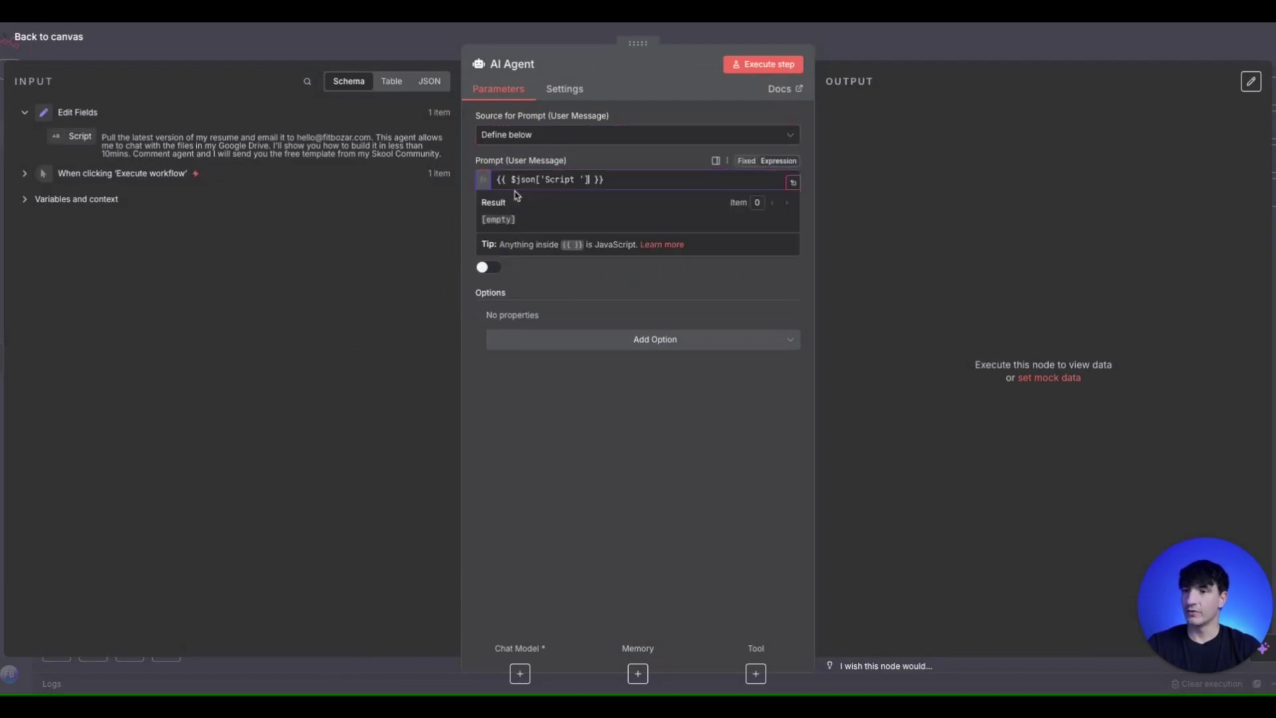
pyautogui.click(269, 197)
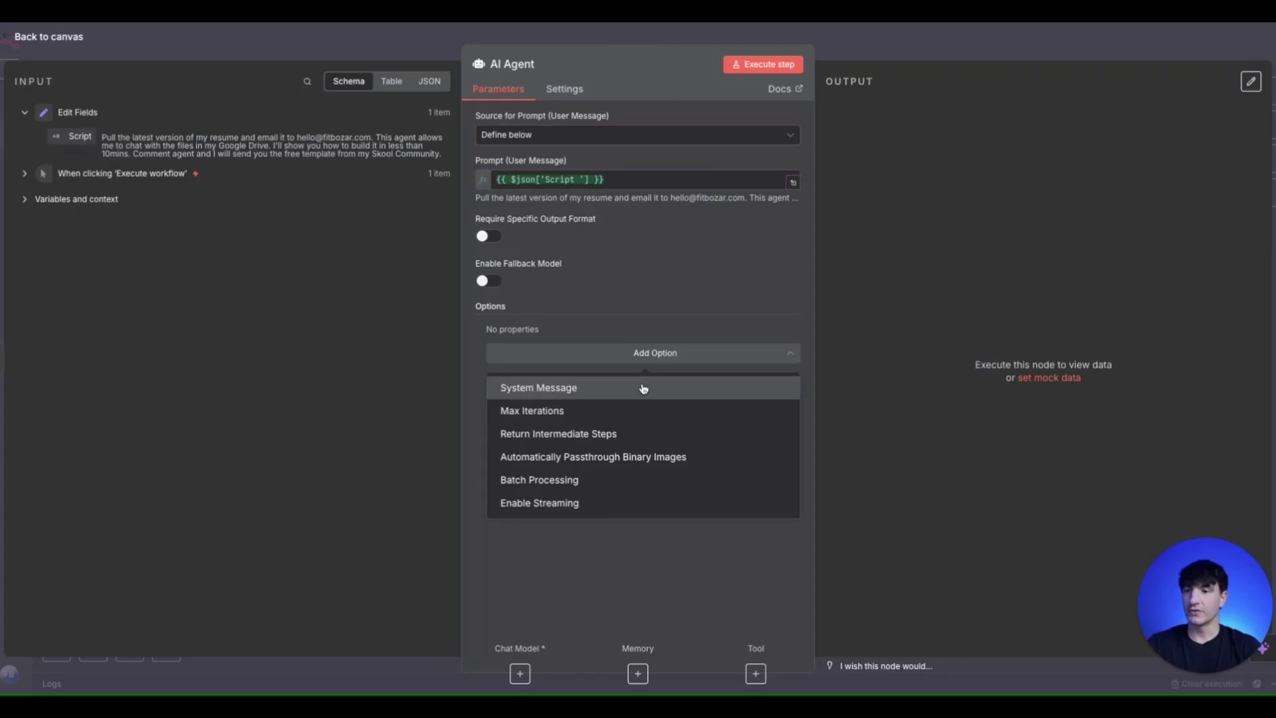
# Step: Add a System Message option to the AI Agent and replace its default text with the Social Media Short scriptwriter prompt
pyautogui.click(644, 387)
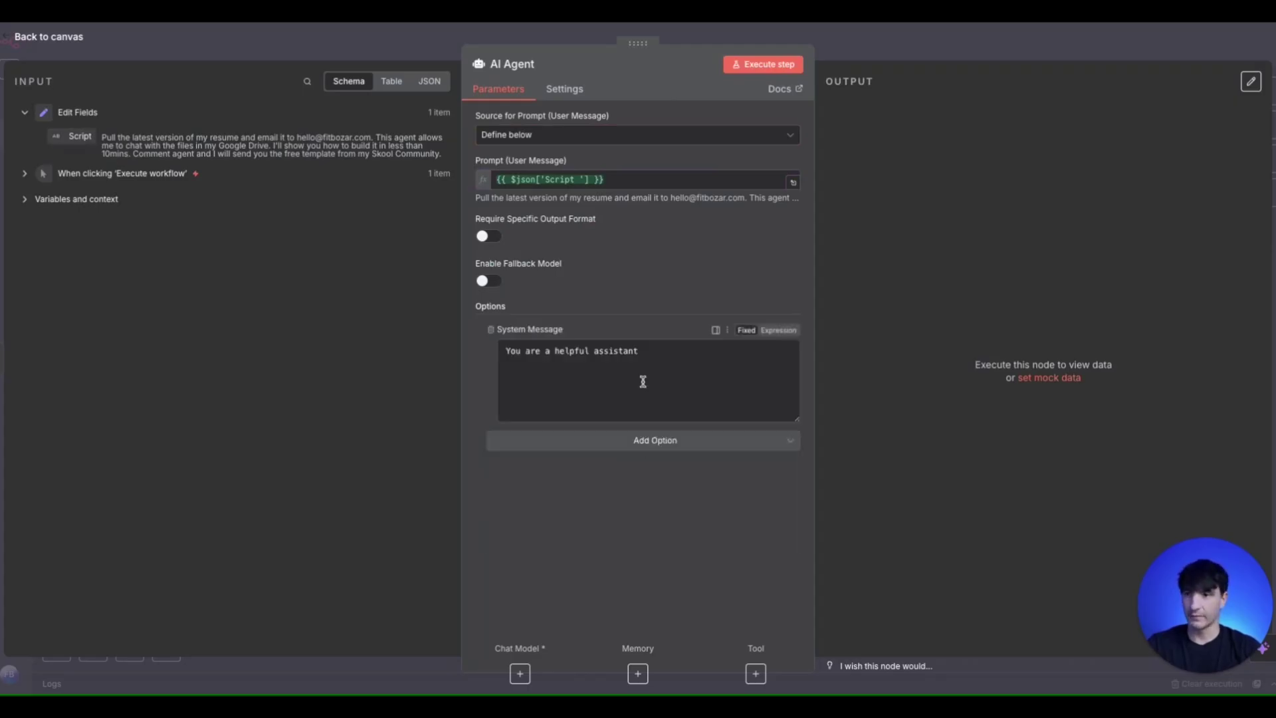
pyautogui.hotkey('ctrl', 'shift', 'Left')
pyautogui.hotkey('ctrl', 'a')
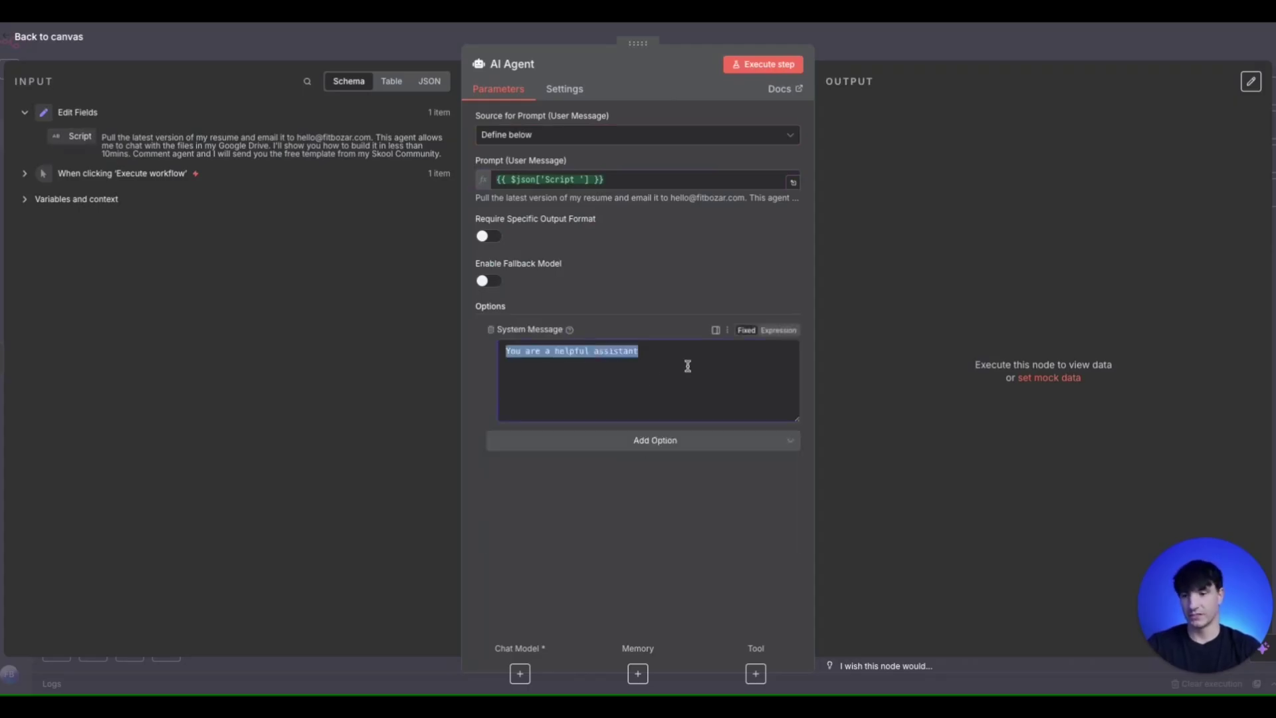
pyautogui.press('BackSpace')
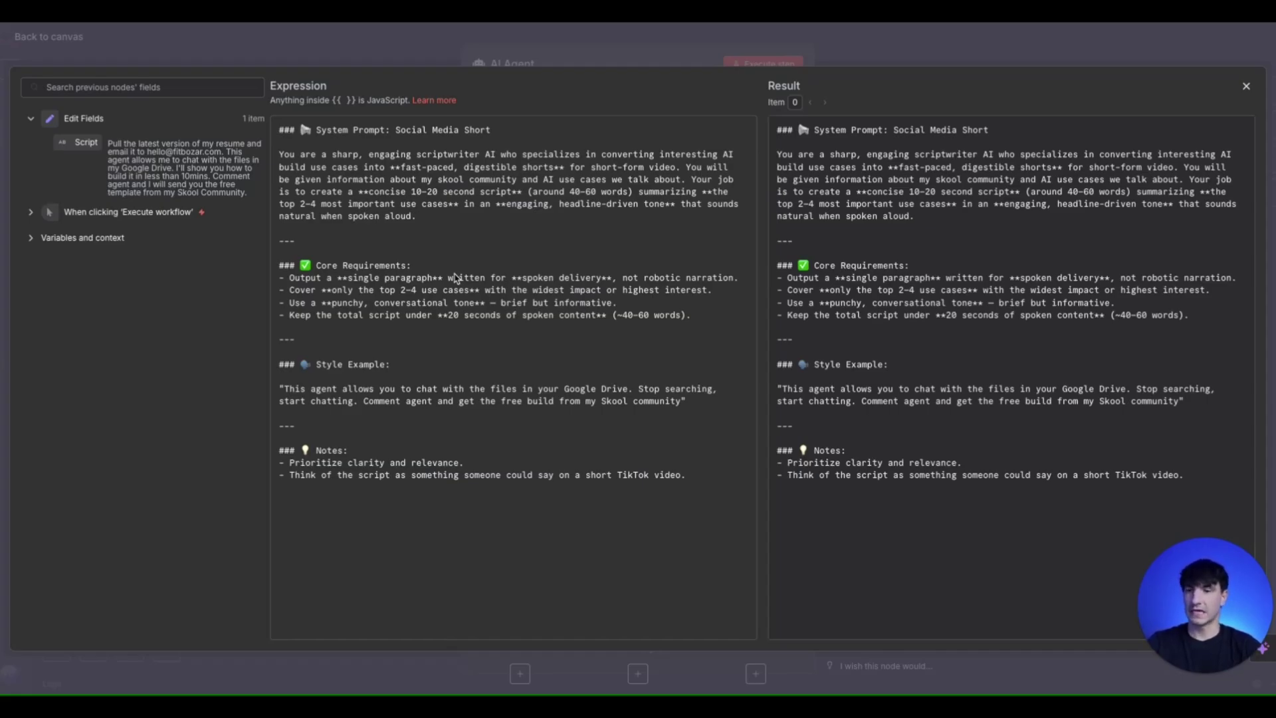
pyautogui.click(379, 63)
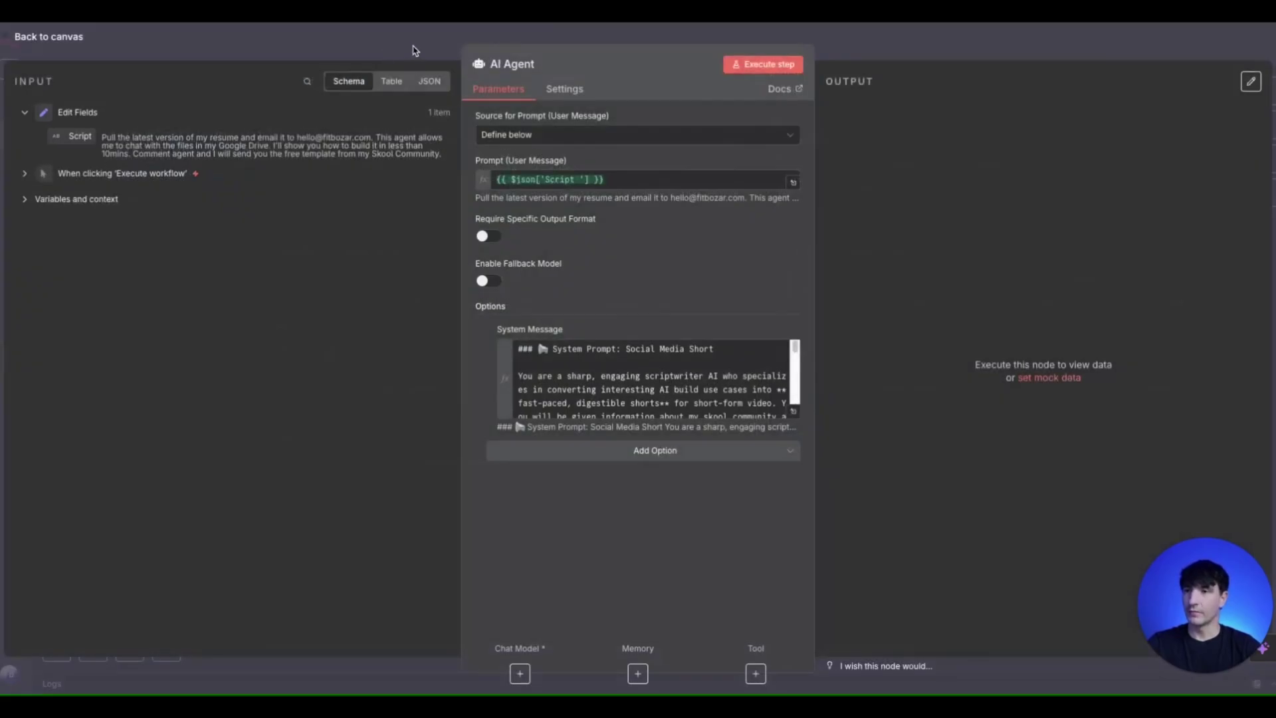
pyautogui.click(412, 48)
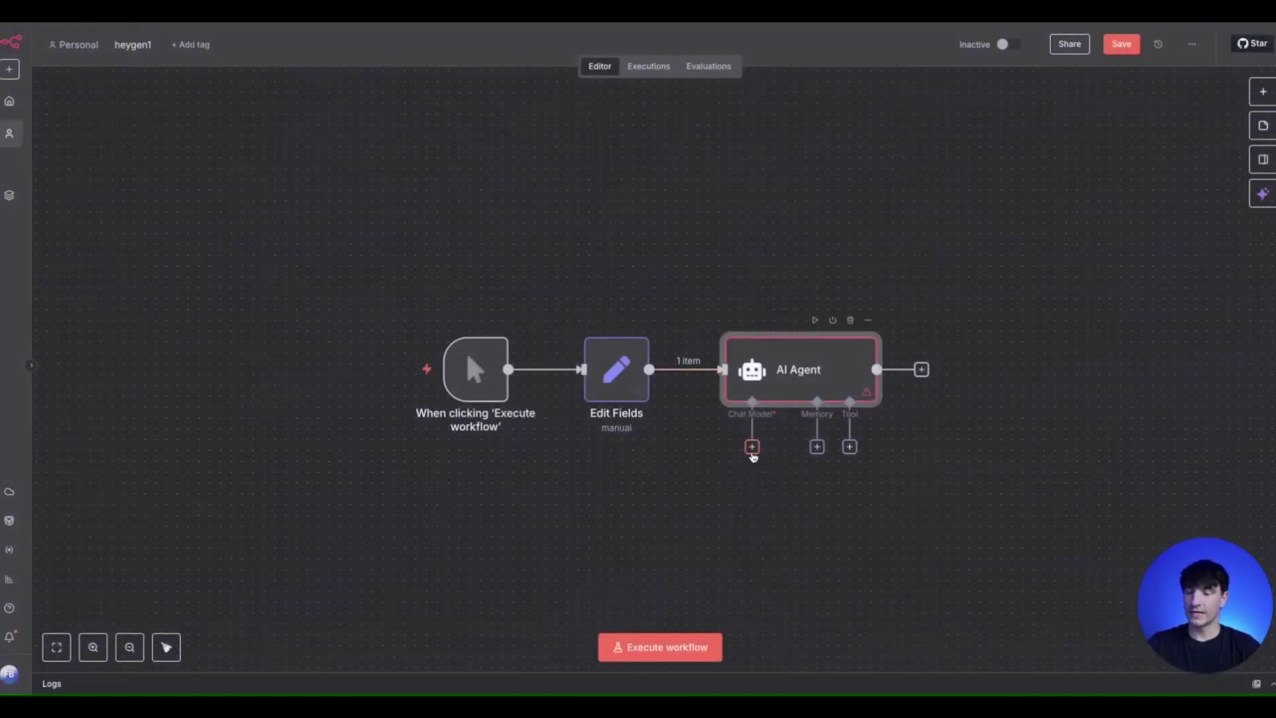
# Step: Attach an OpenAI Chat Model using gpt-4.1-mini as the AI Agent's chat model
pyautogui.click(752, 446)
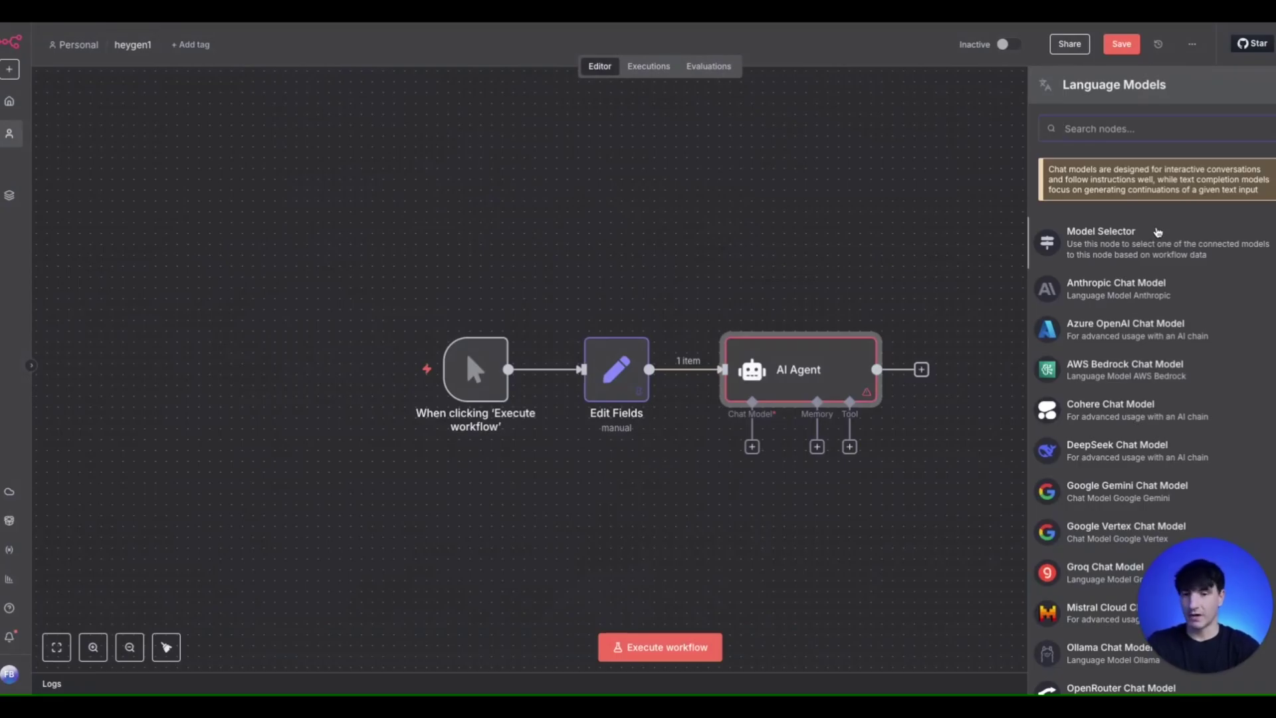
pyautogui.write('openi')
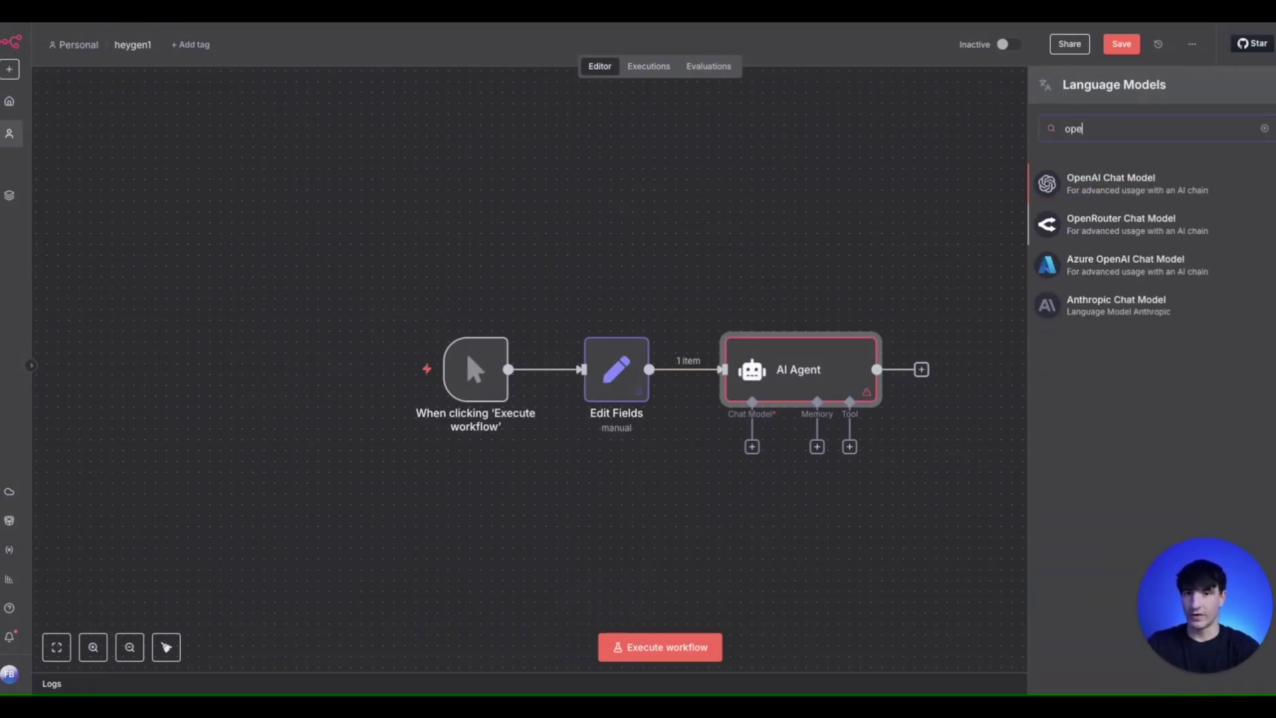
pyautogui.click(1137, 198)
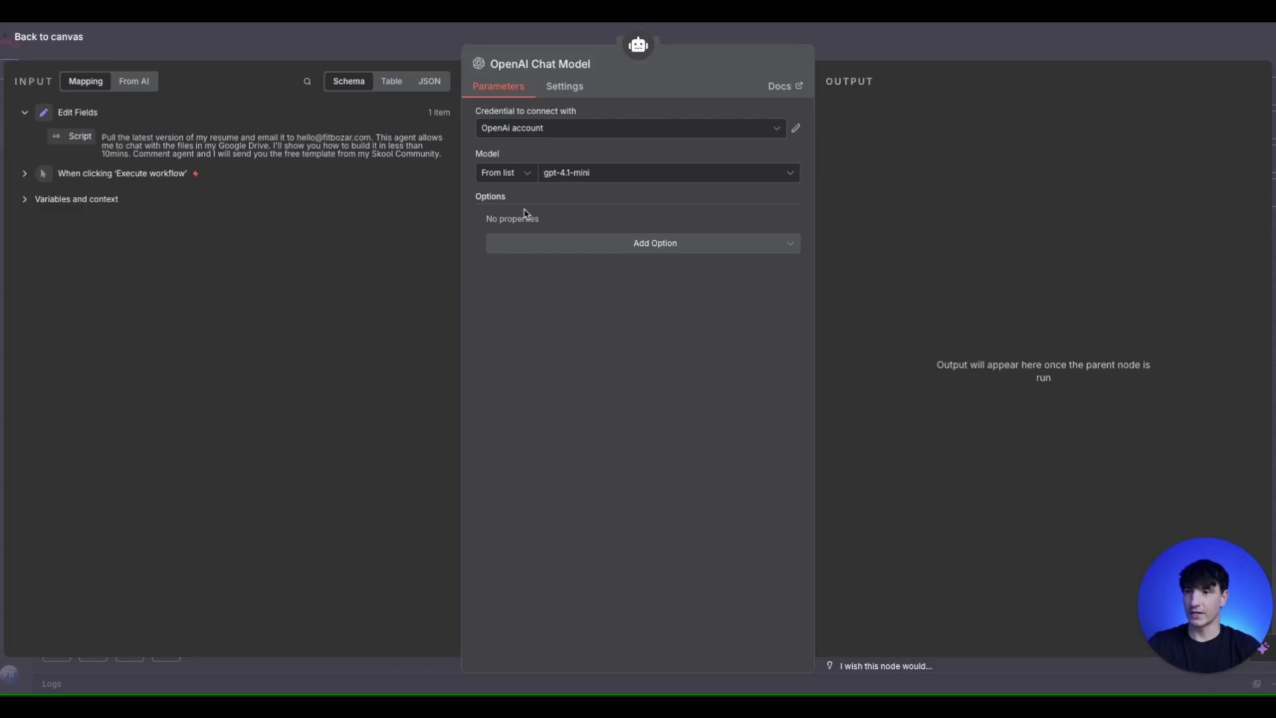
pyautogui.click(598, 174)
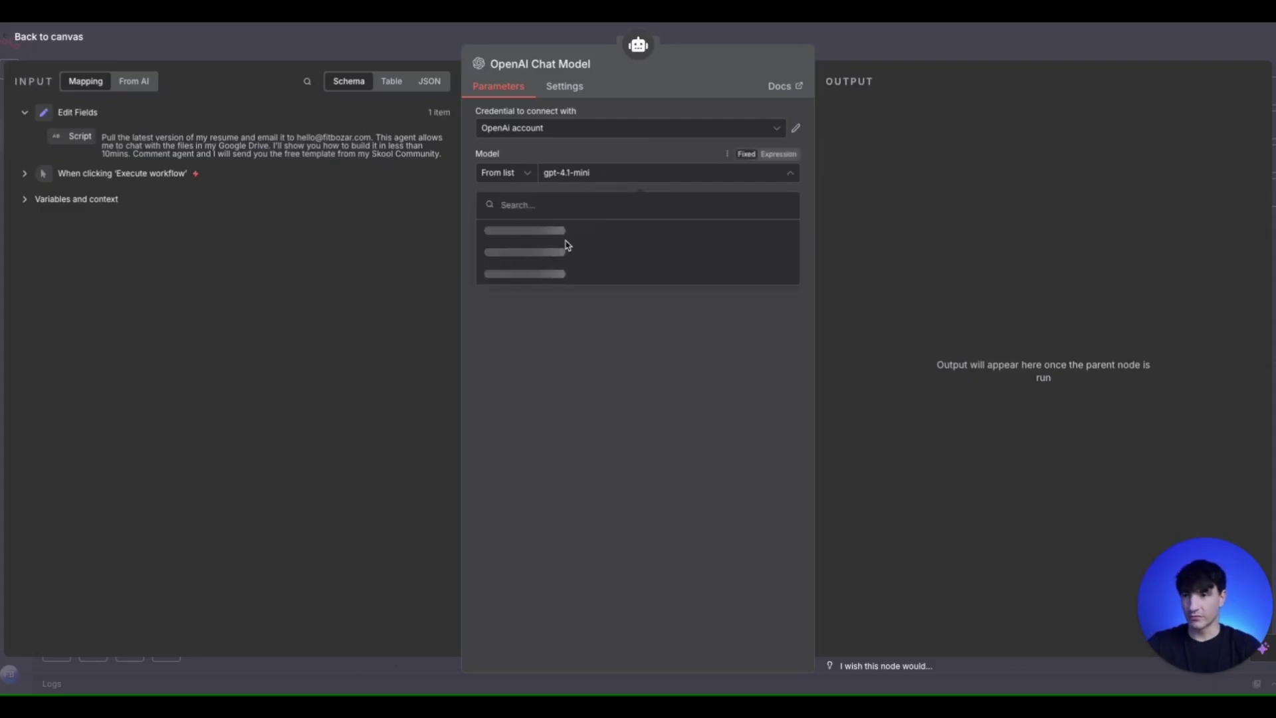
pyautogui.click(439, 44)
pyautogui.click(1262, 91)
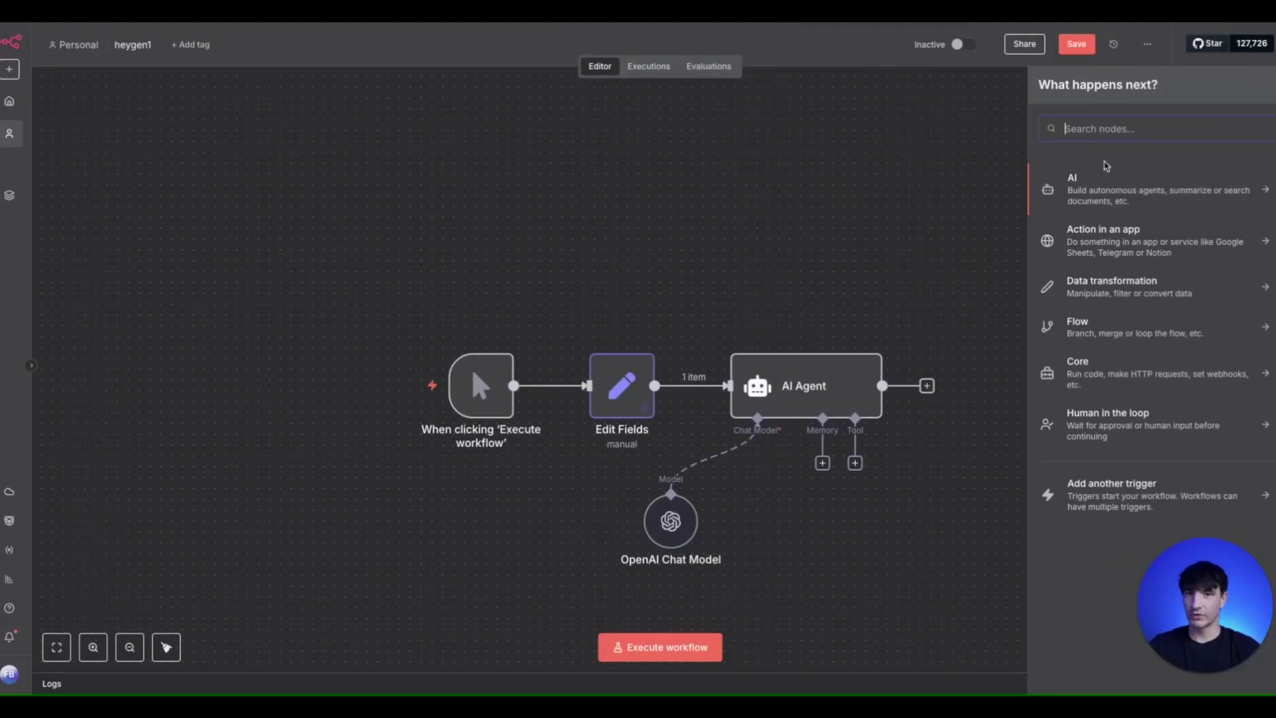
pyautogui.write('http')
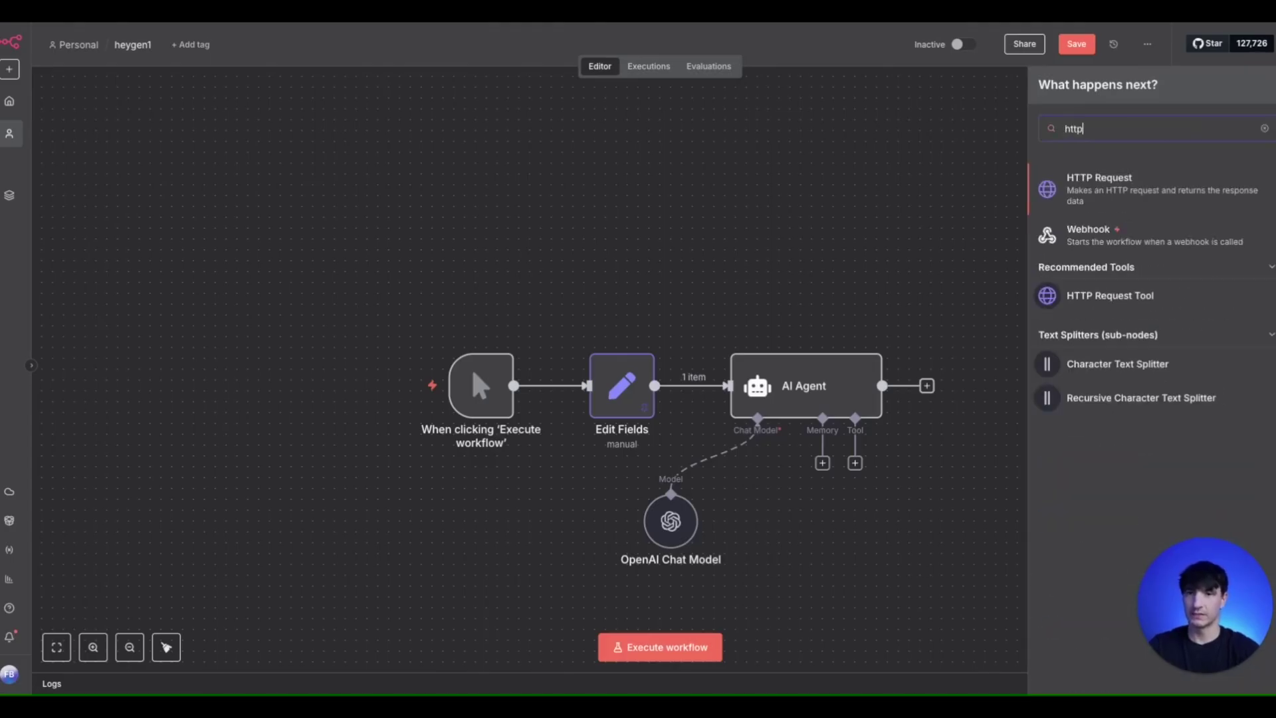
pyautogui.click(1103, 191)
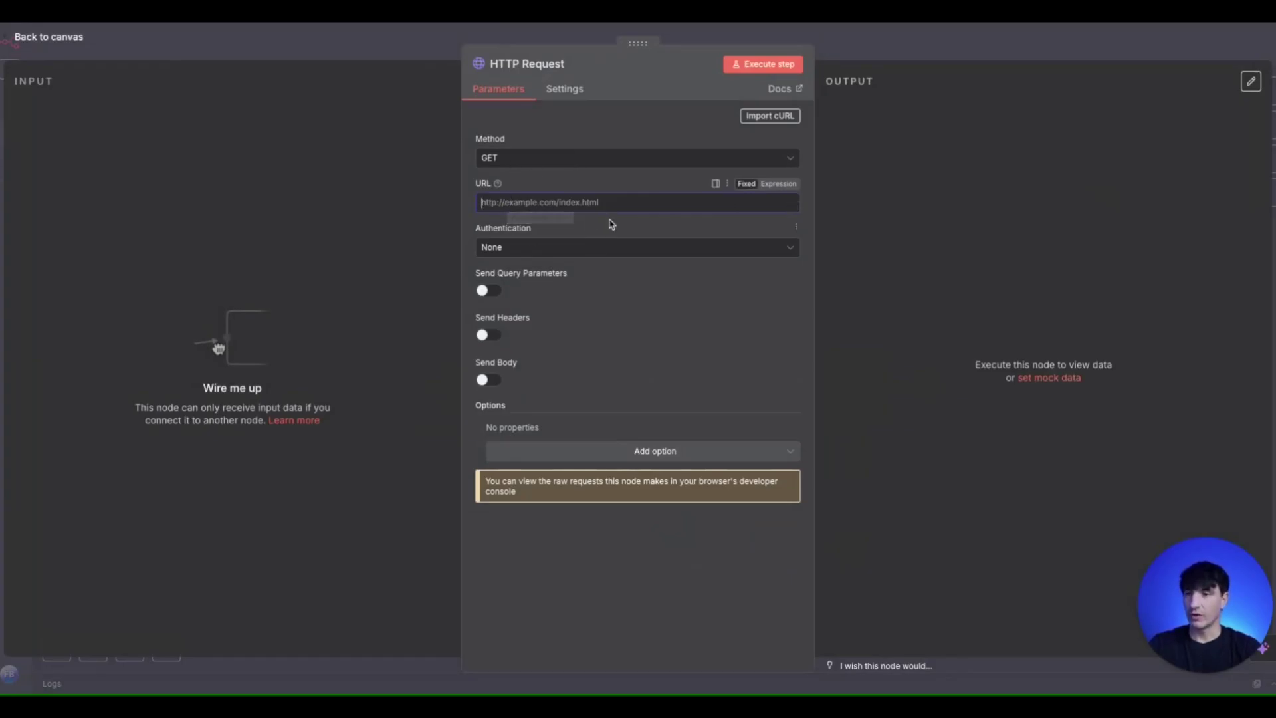
pyautogui.write('https://api.heygen.com/v2/avatars')
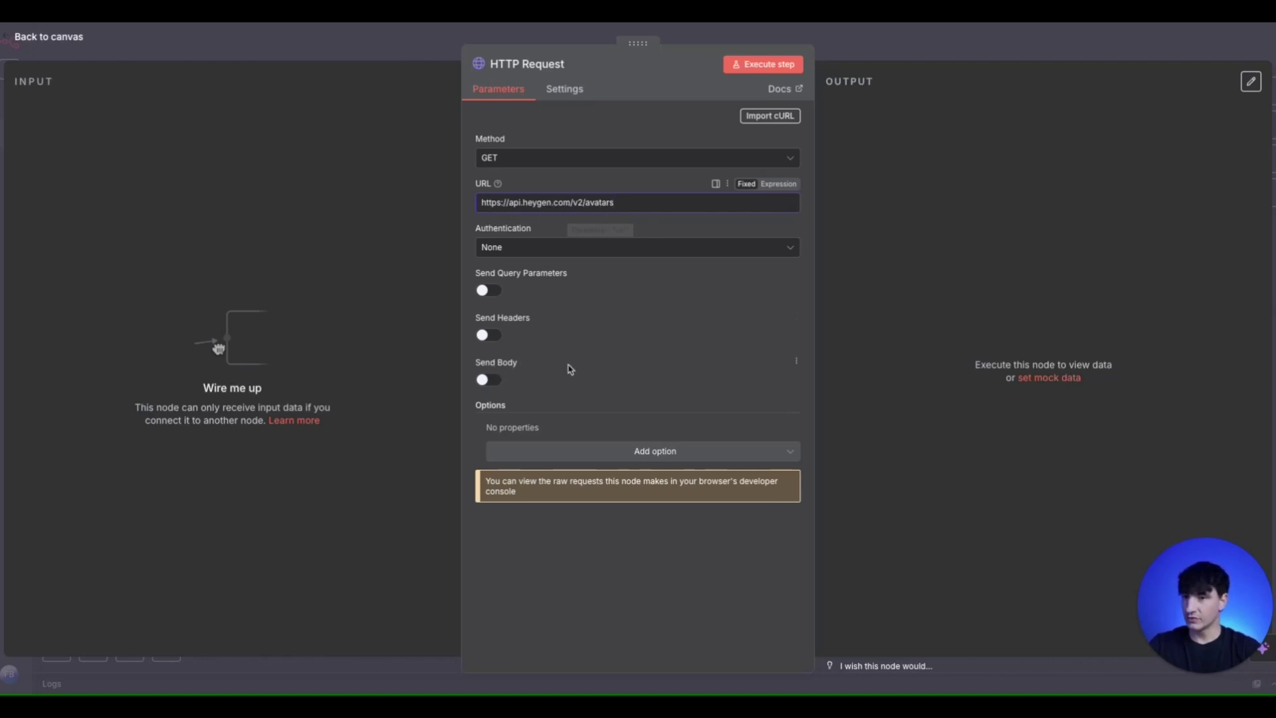
# Step: Enable sending headers in the HTTP Request node and add a header named accept with the value application/json
pyautogui.click(493, 339)
pyautogui.scroll(-1, 660, 352)
pyautogui.click(636, 427)
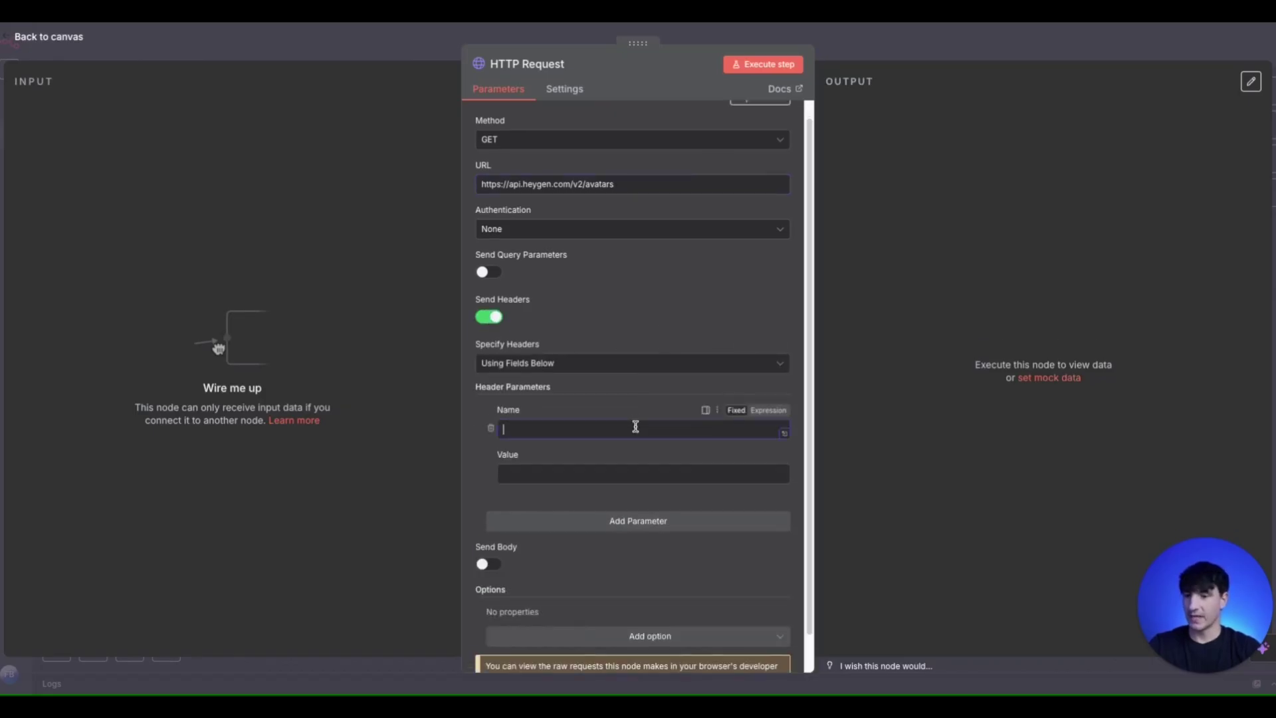
pyautogui.write('accept')
pyautogui.click(606, 472)
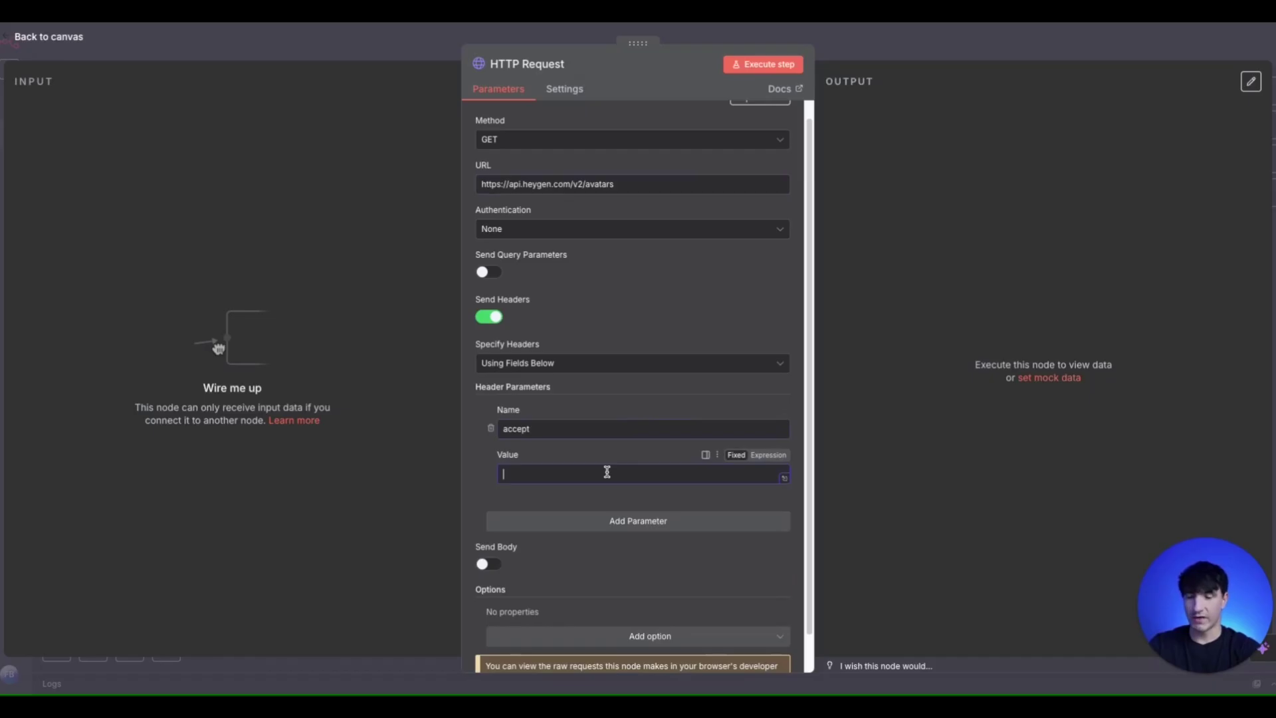
pyautogui.write('appl')
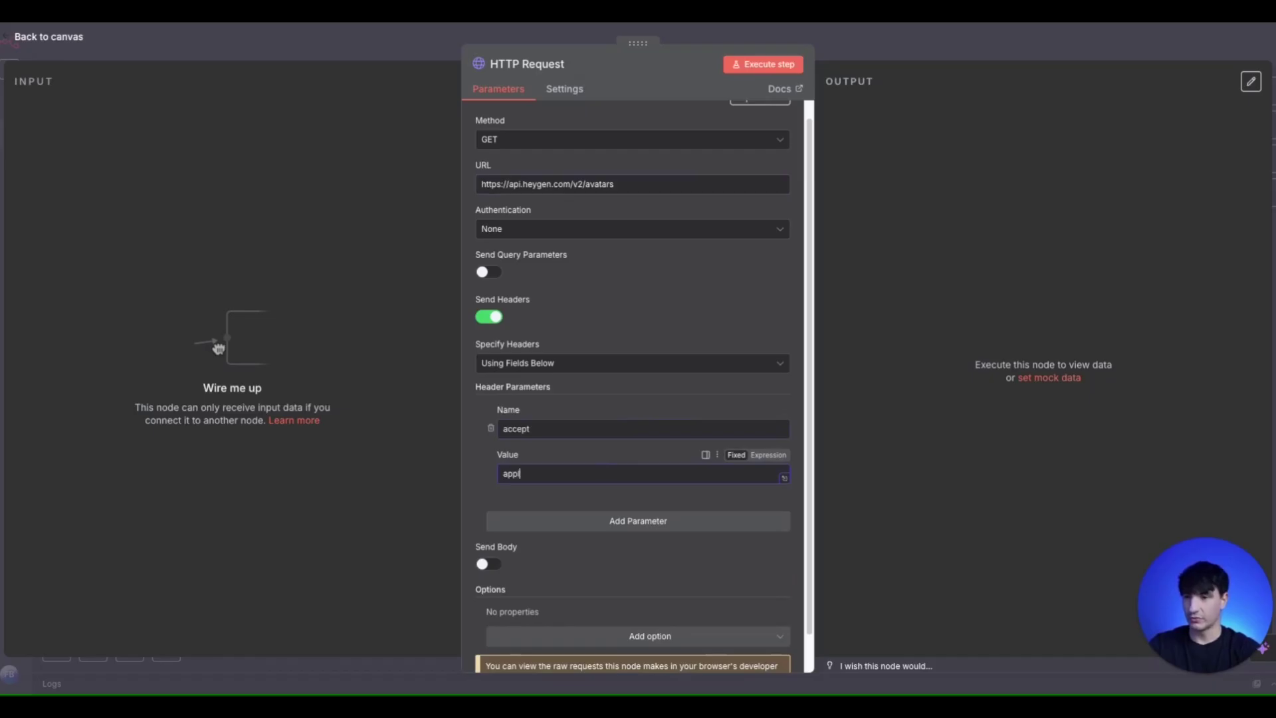
pyautogui.write('ication/')
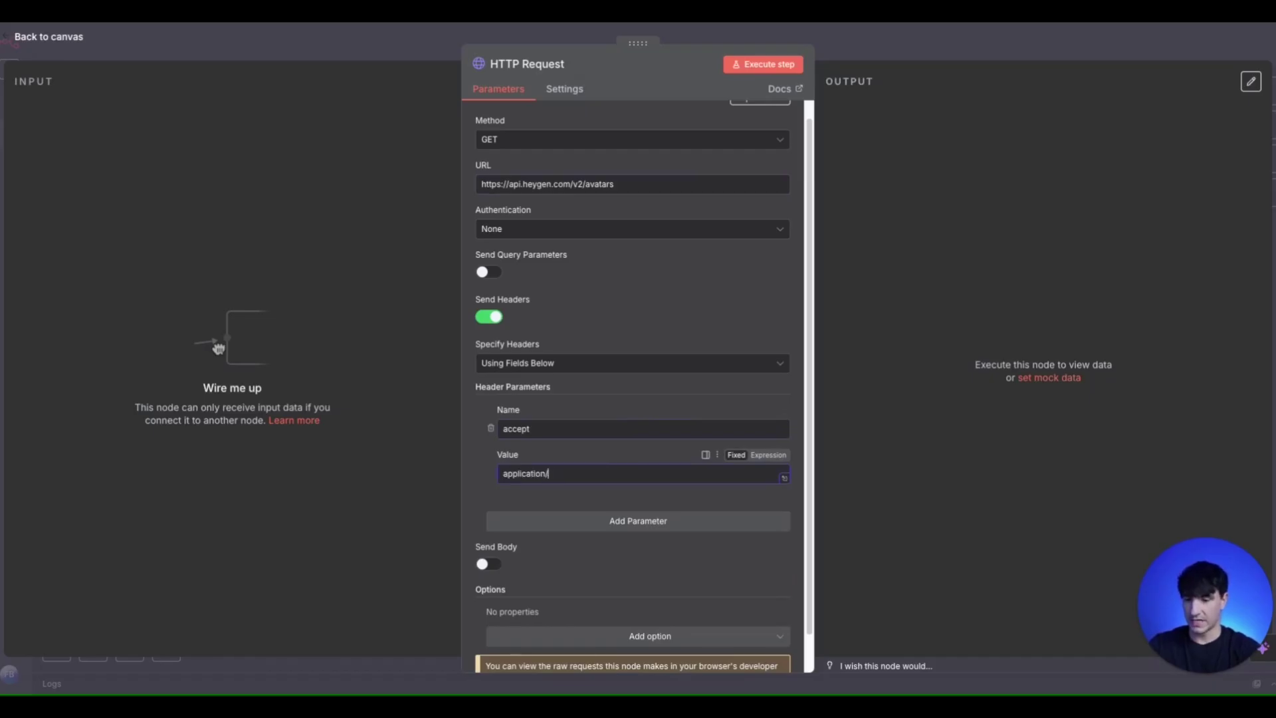
pyautogui.write('json')
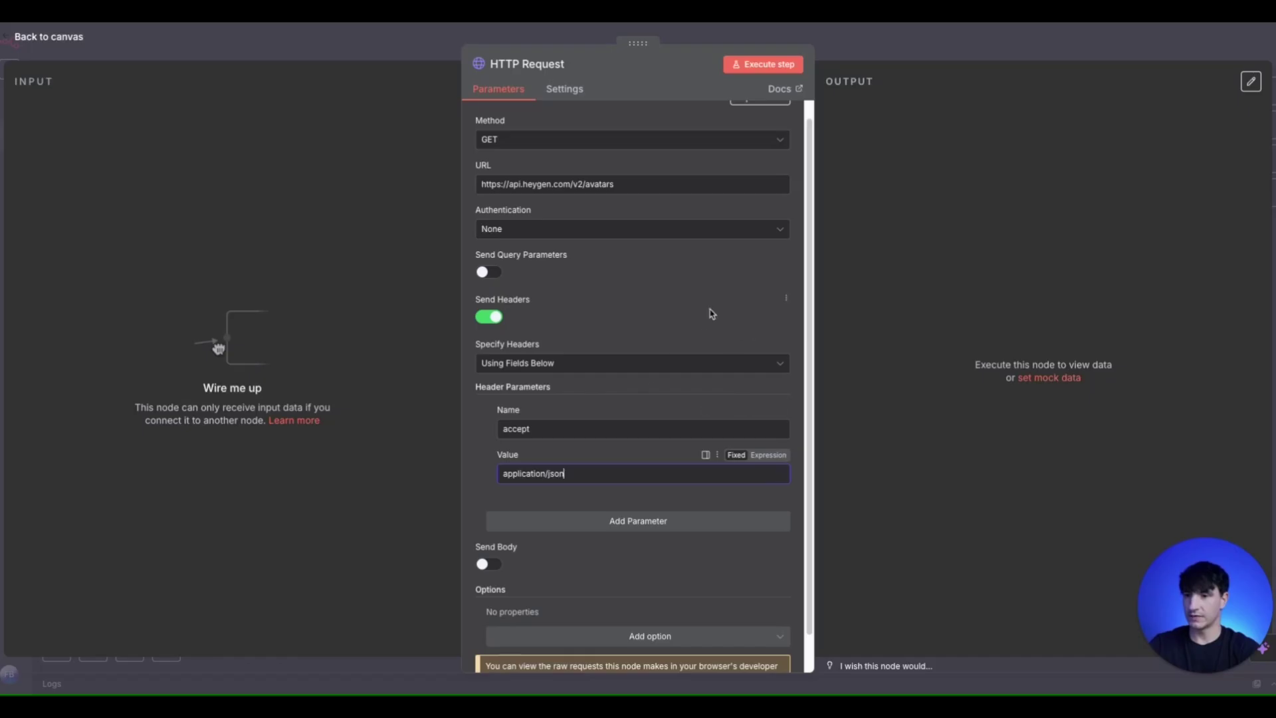
# Step: Add a second header parameter named x-api-key to the HTTP Request node
pyautogui.scroll(-1, 709, 313)
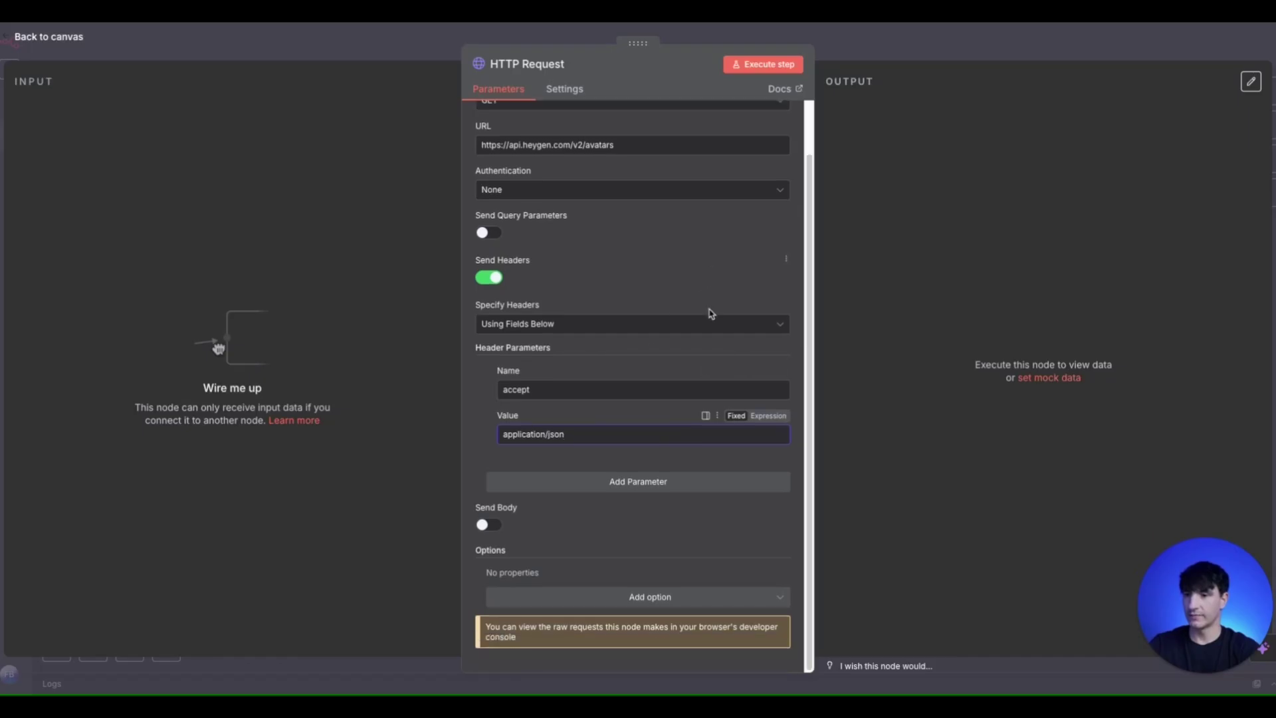
pyautogui.click(641, 485)
pyautogui.click(604, 512)
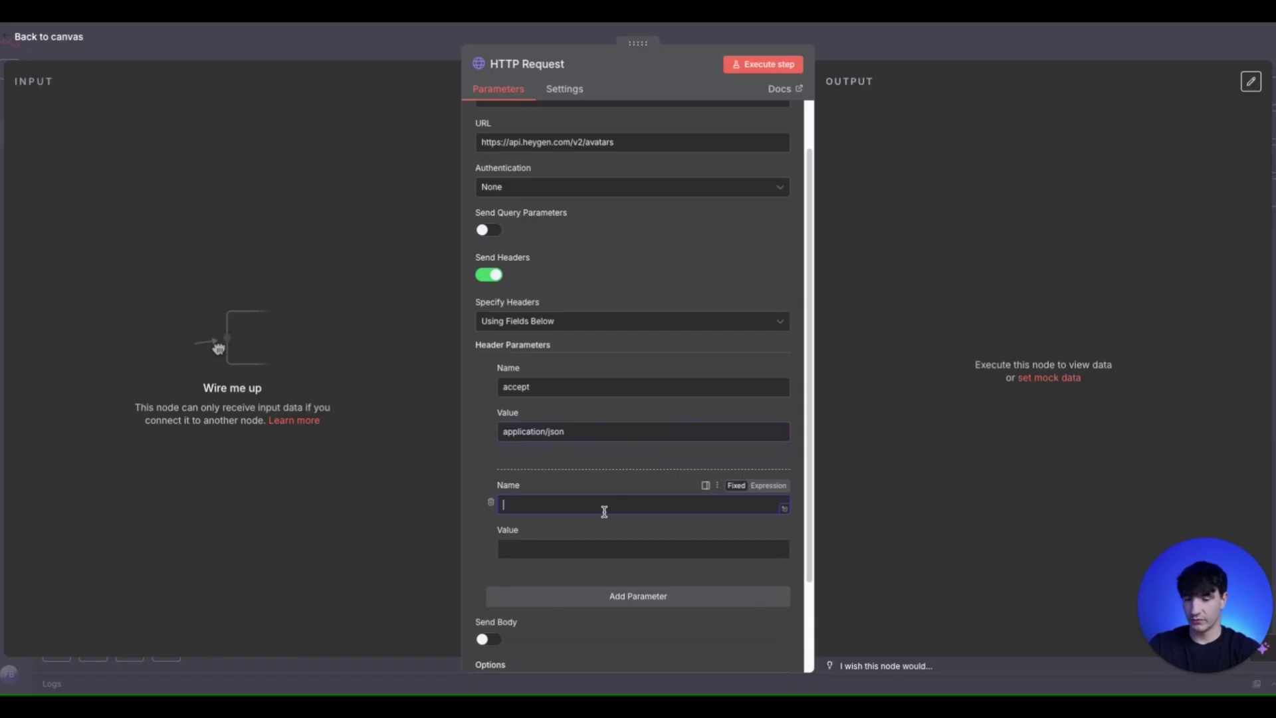
pyautogui.write('x-api0-')
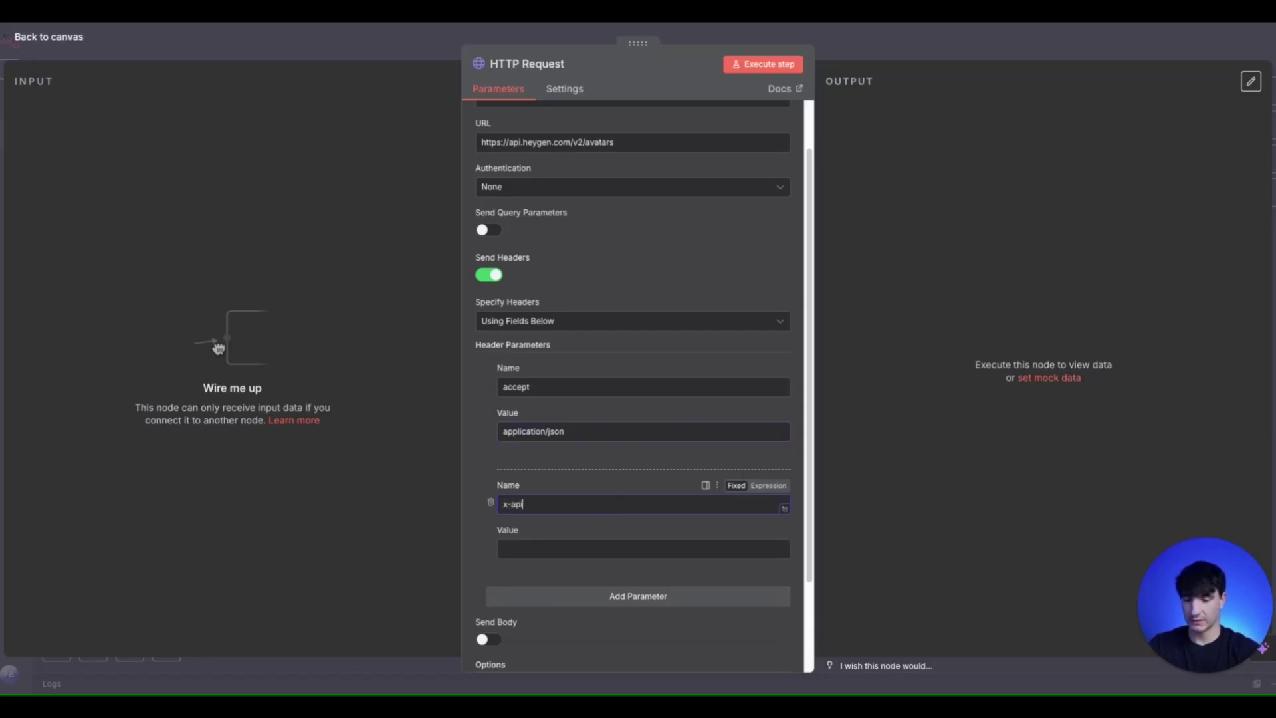
pyautogui.press('BackSpace')
pyautogui.write('-key')
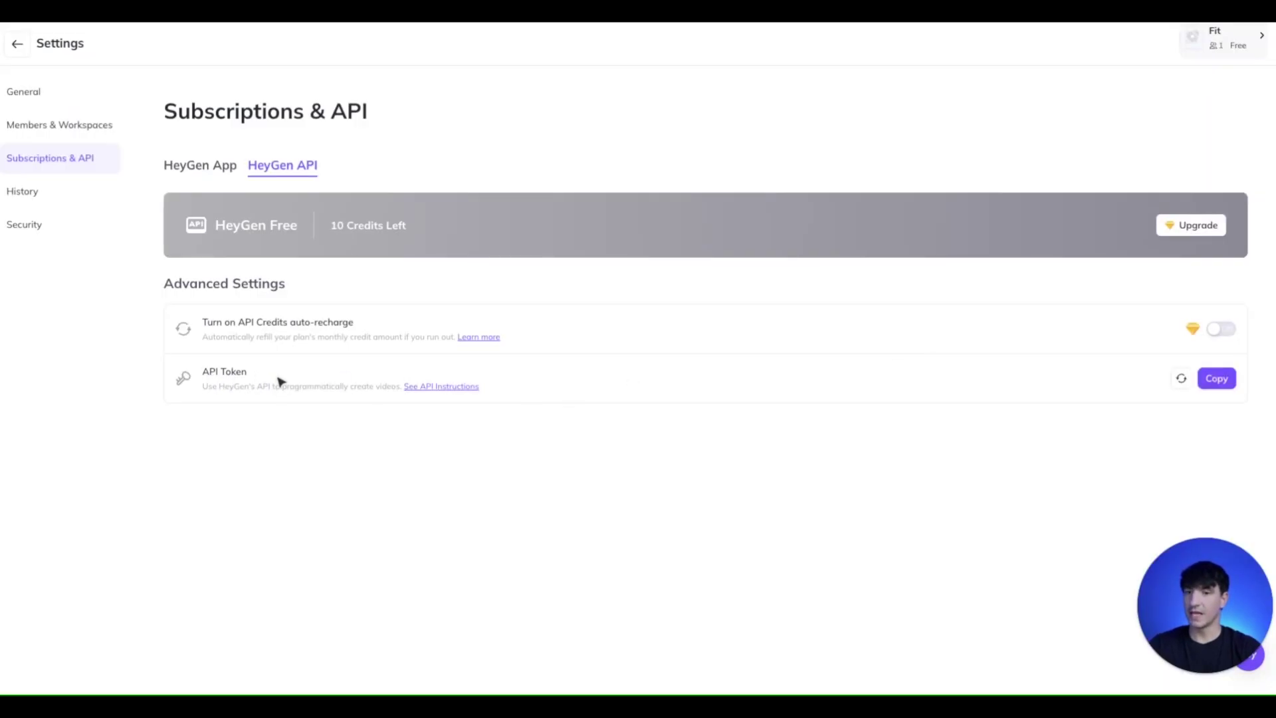
# Step: Copy the API token from HeyGen's API settings into the x-api-key header value in n8n, and execute the HTTP Request node
pyautogui.click(1203, 385)
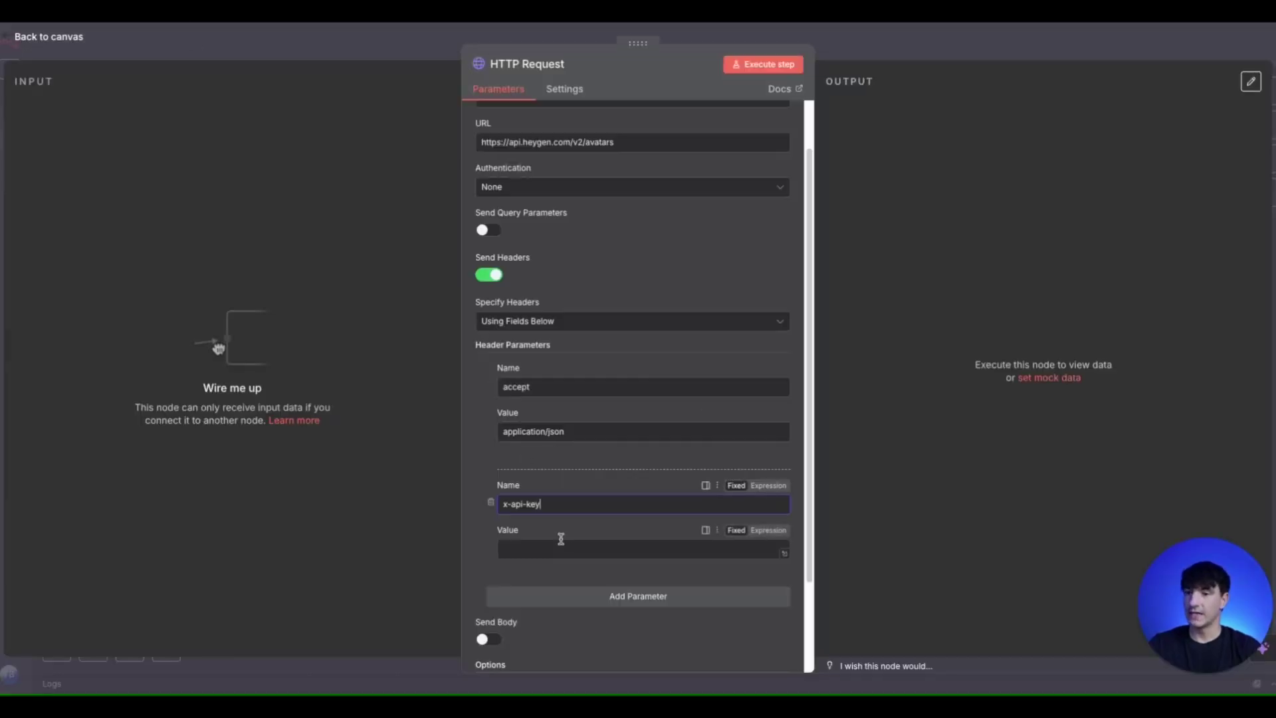
pyautogui.click(560, 545)
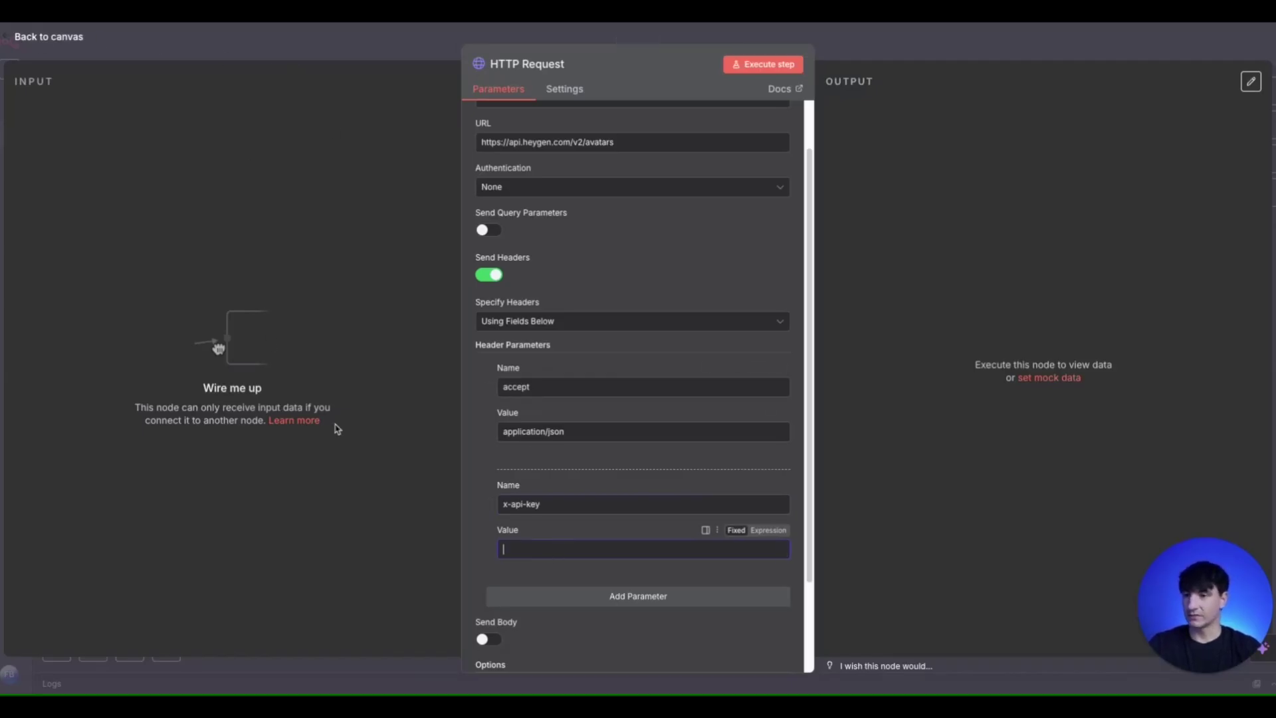
pyautogui.press('Escape')
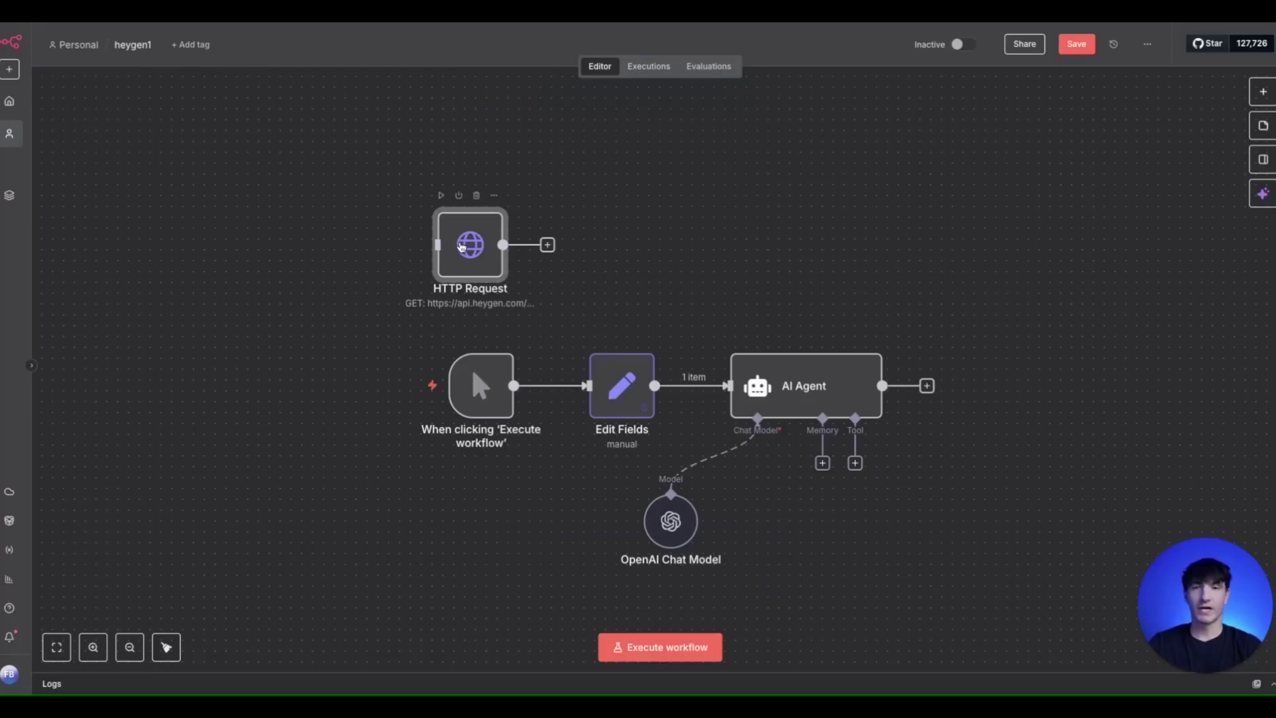
pyautogui.click(441, 196)
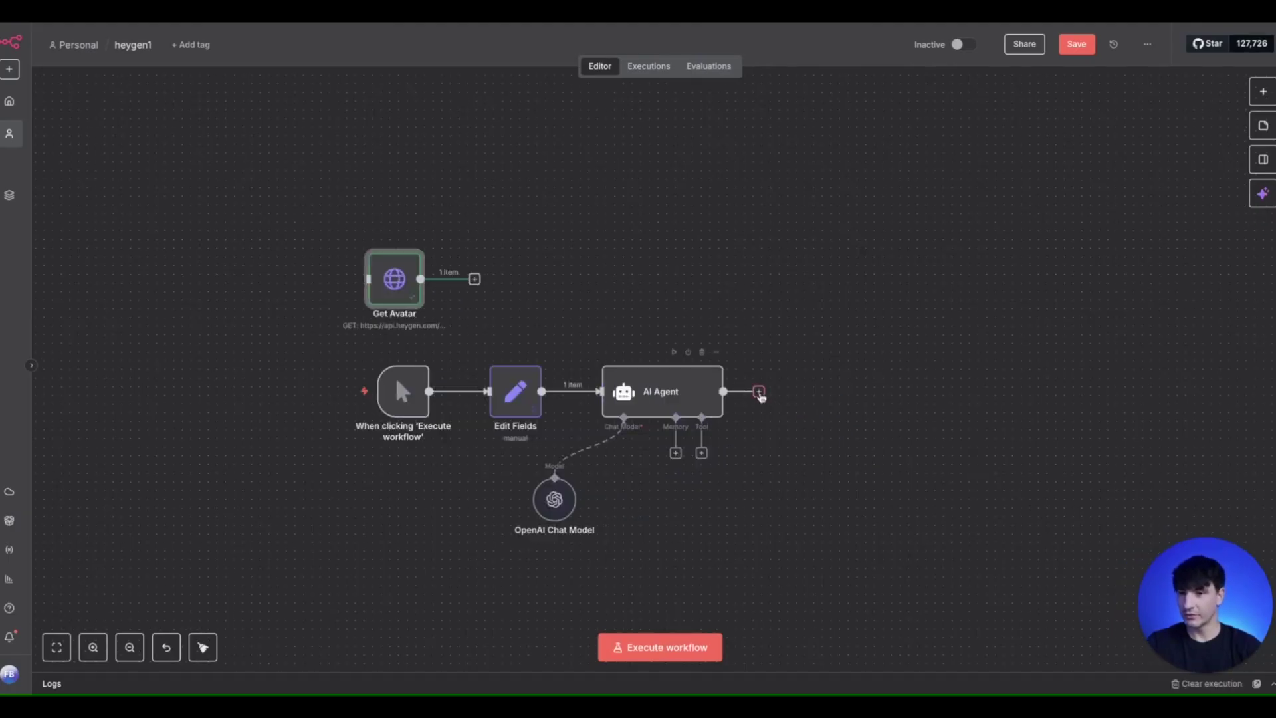
pyautogui.click(759, 392)
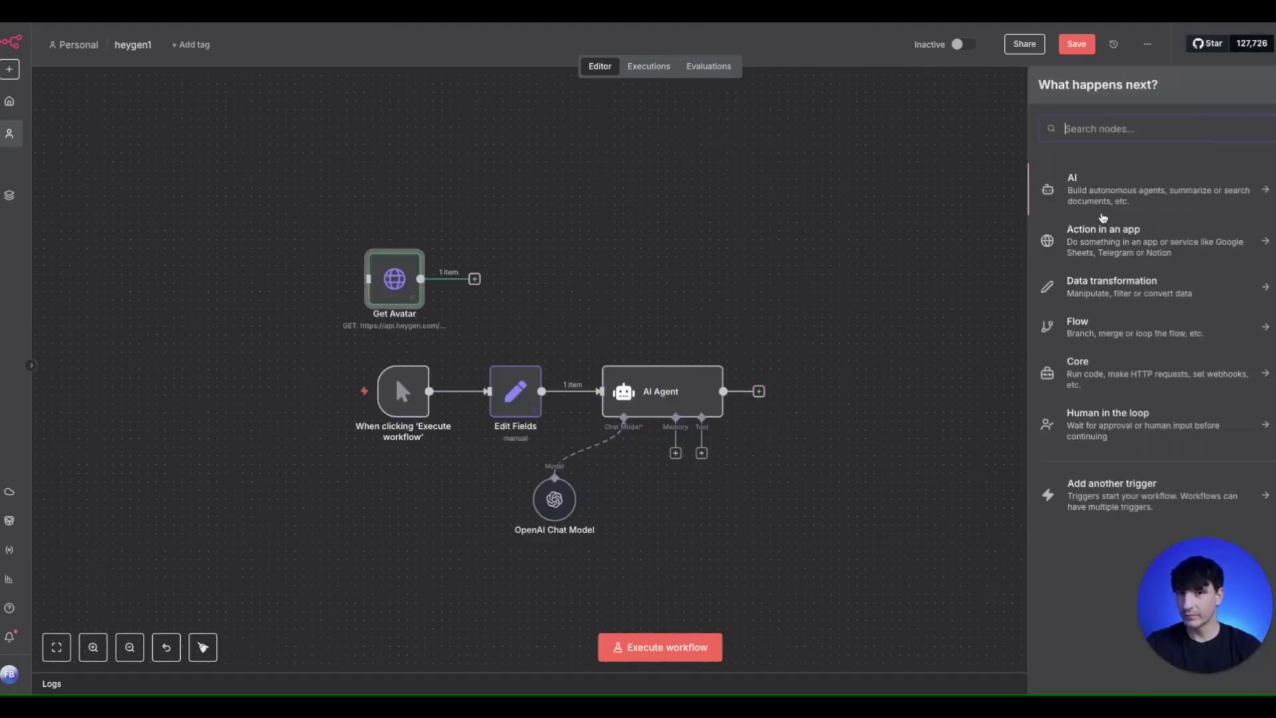
pyautogui.write('http')
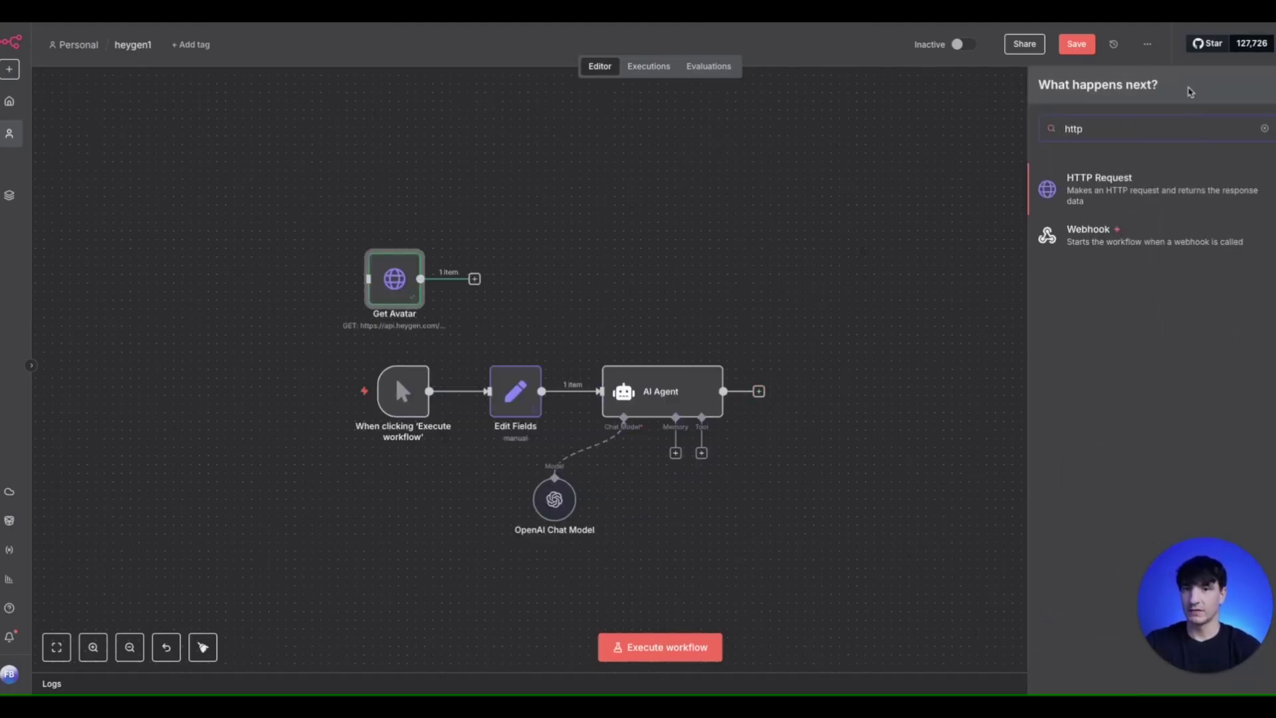
pyautogui.click(1117, 186)
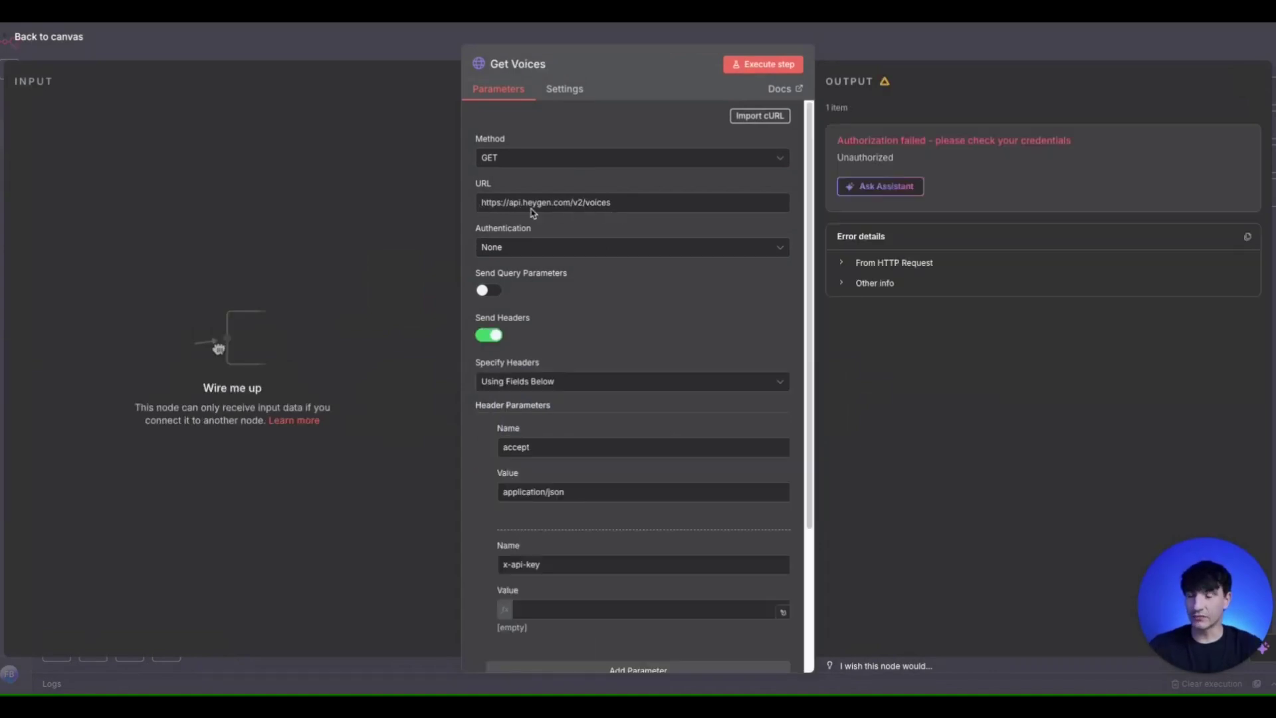
pyautogui.click(623, 204)
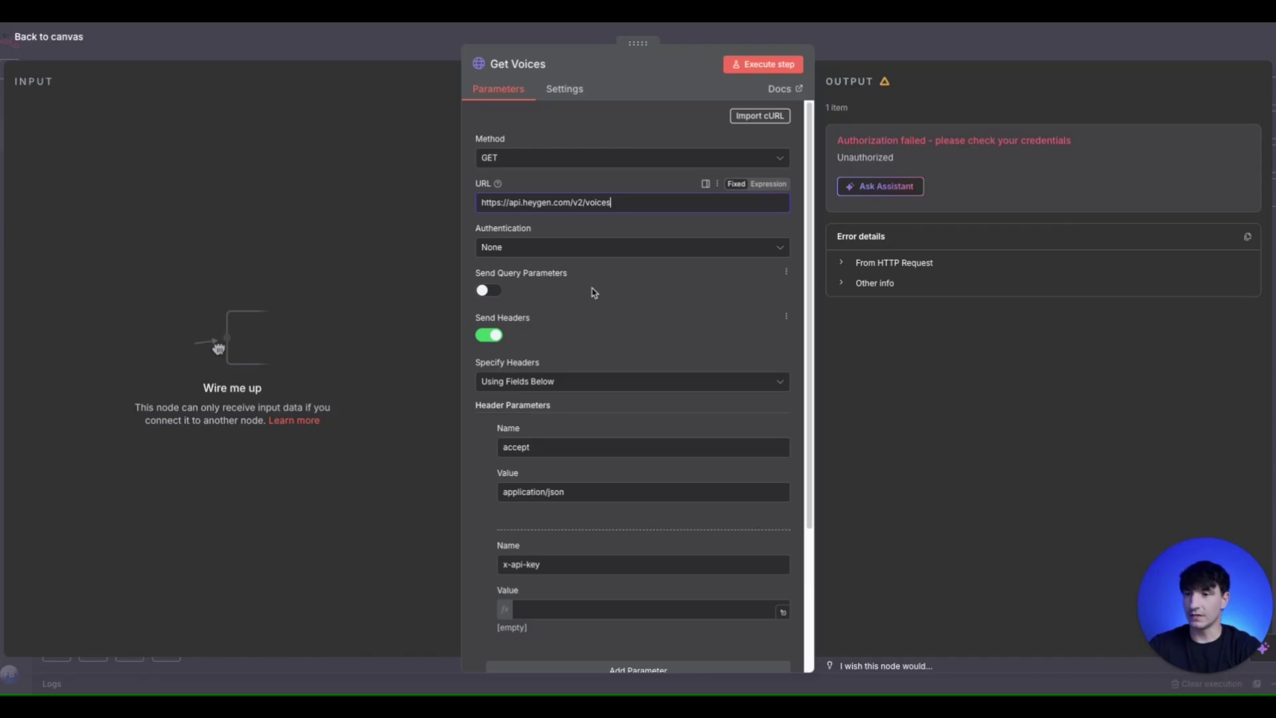
# Step: Review the Get Voices node's header parameters and examine the voice IDs, languages, genders and names in its output
pyautogui.scroll(-3, 594, 292)
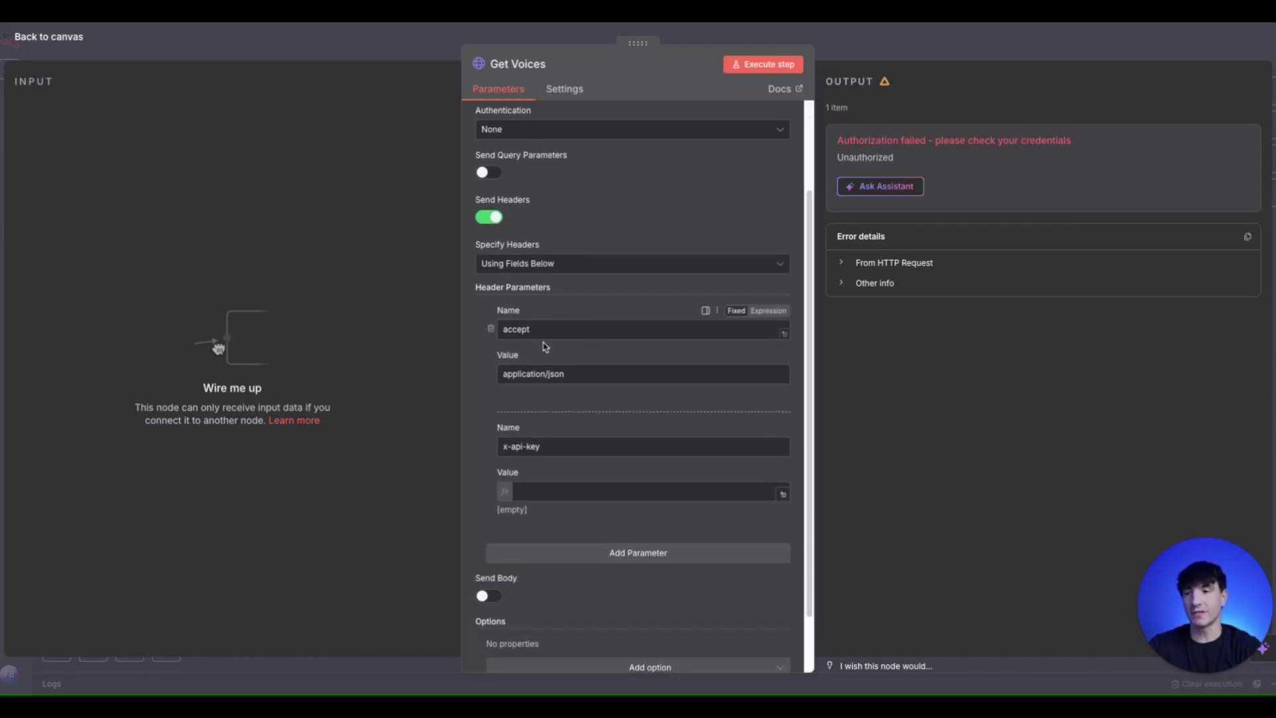
pyautogui.scroll(-2, 588, 373)
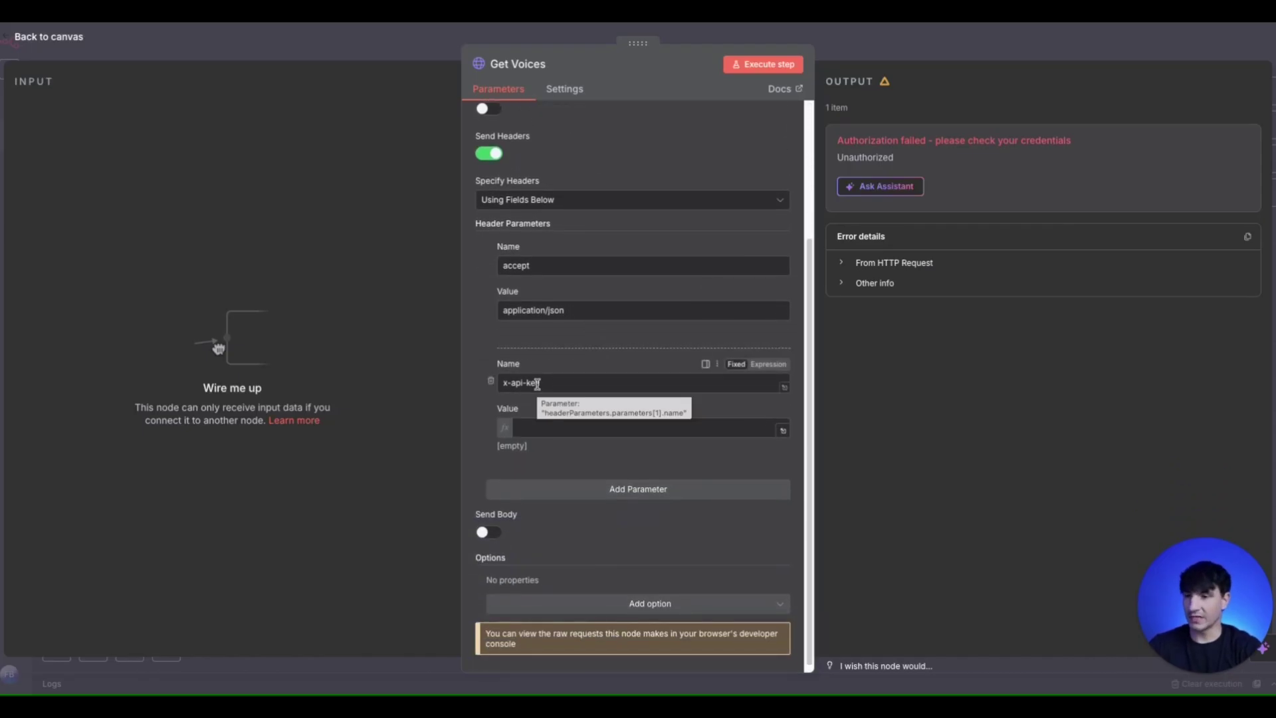
pyautogui.scroll(-1, 535, 406)
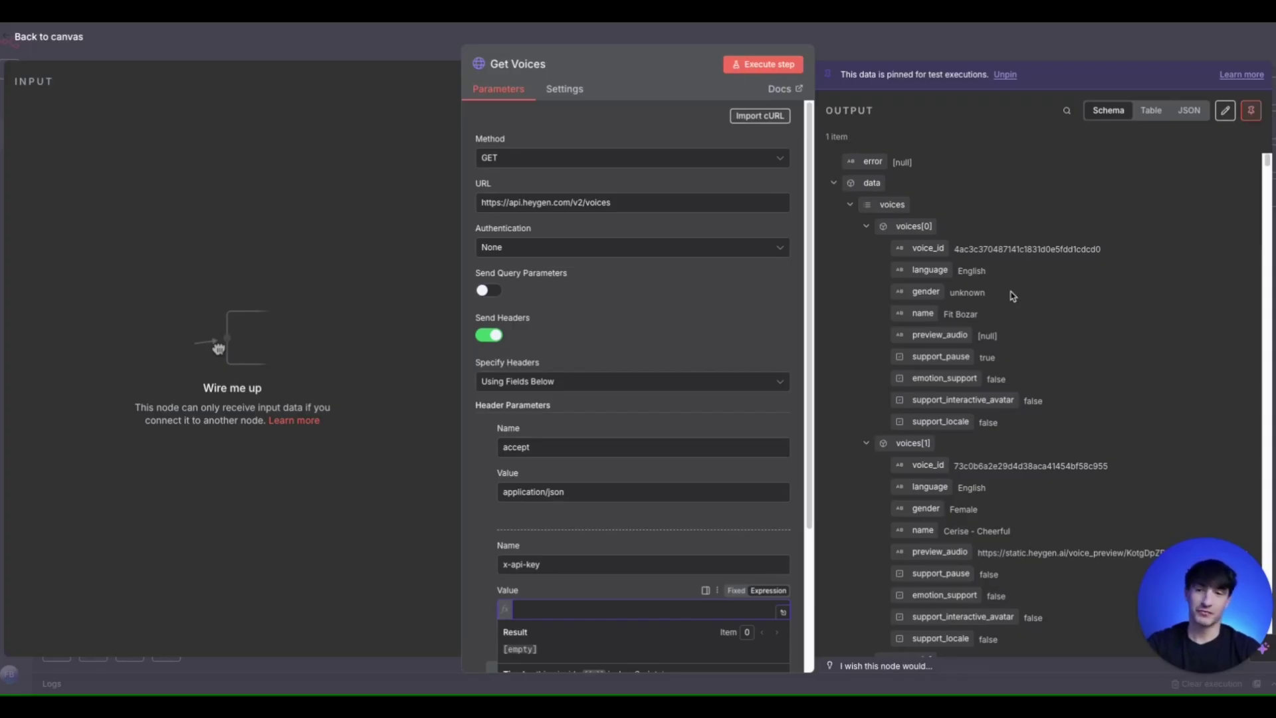
pyautogui.scroll(-1, 1042, 313)
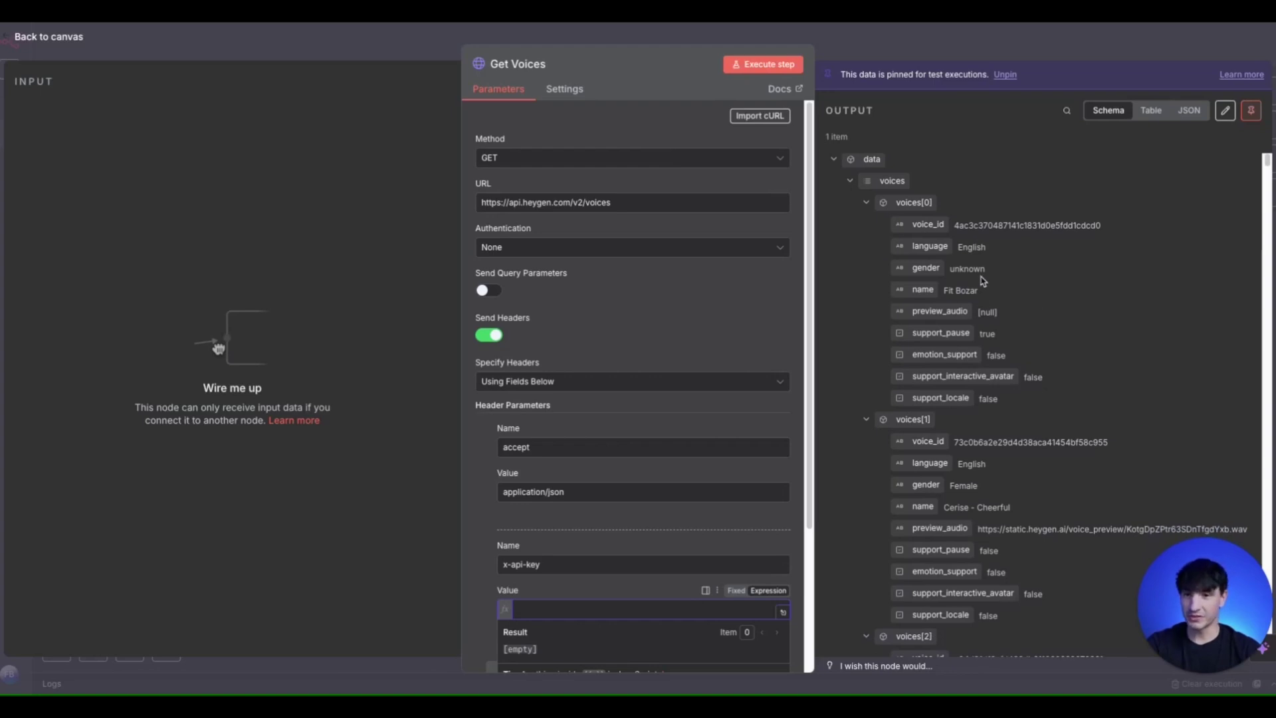
pyautogui.scroll(-2, 1013, 322)
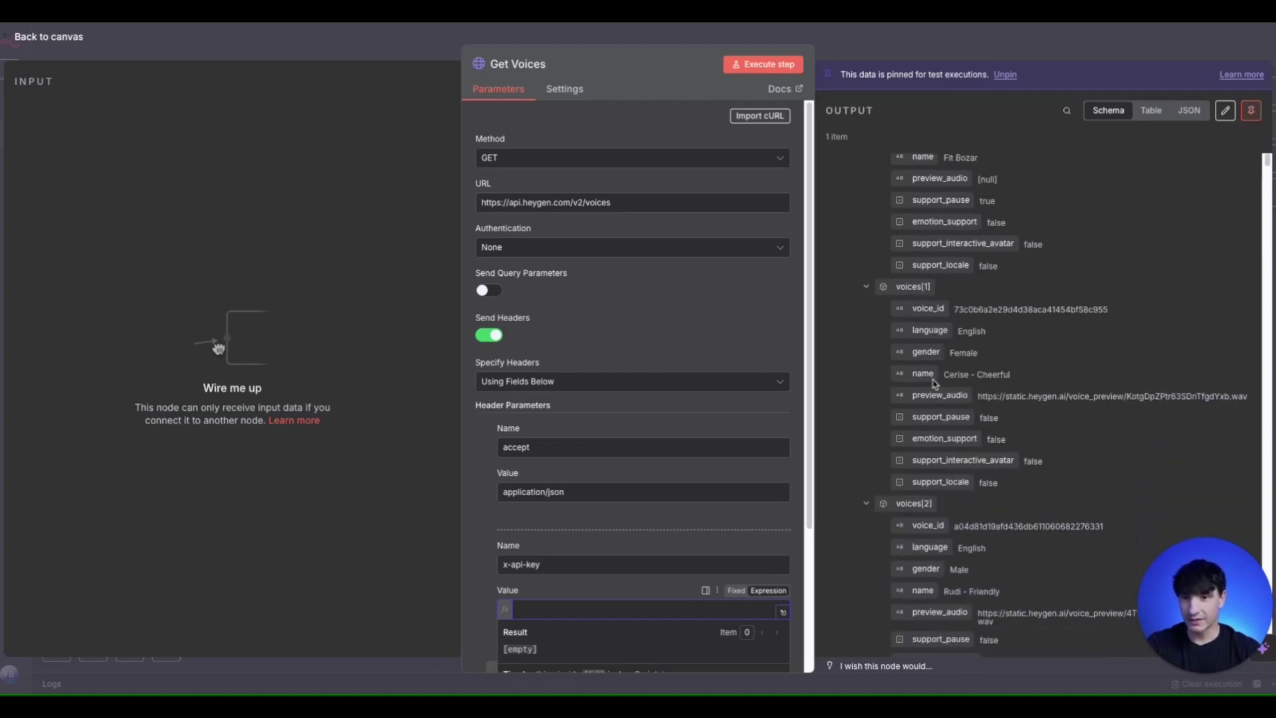
pyautogui.scroll(-2, 990, 385)
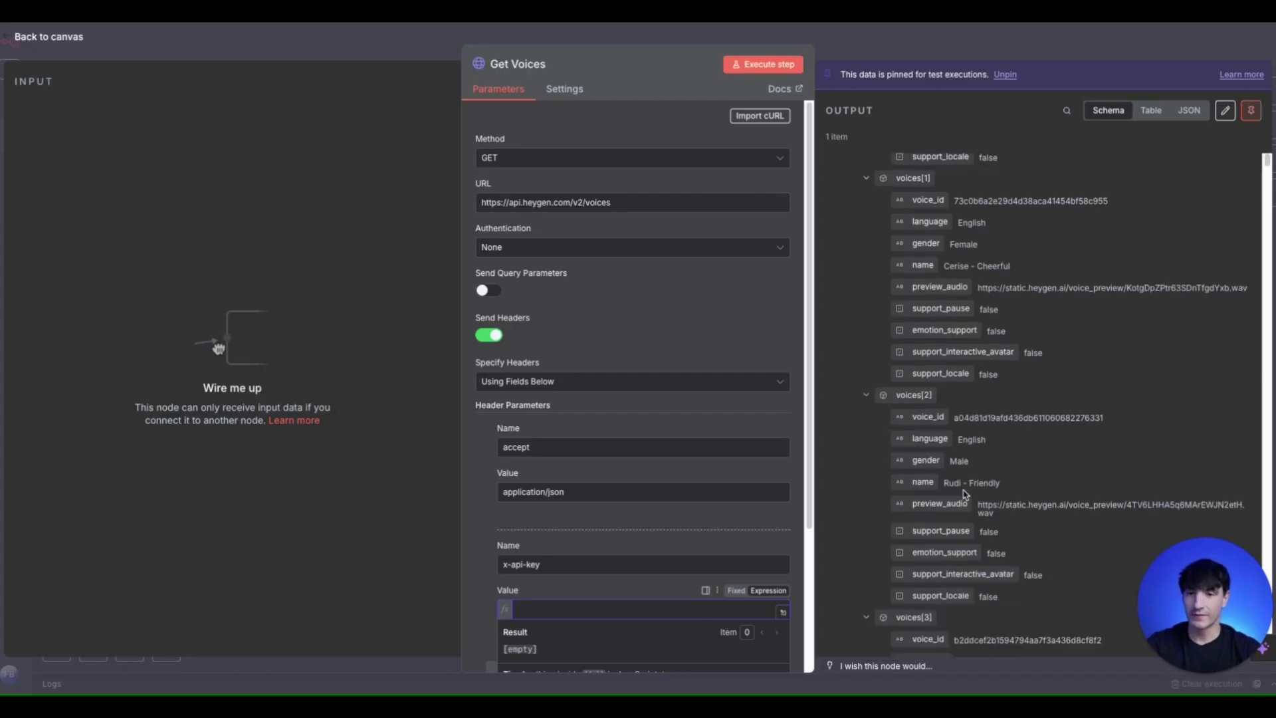
pyautogui.scroll(-10, 965, 494)
pyautogui.scroll(-6, 1030, 449)
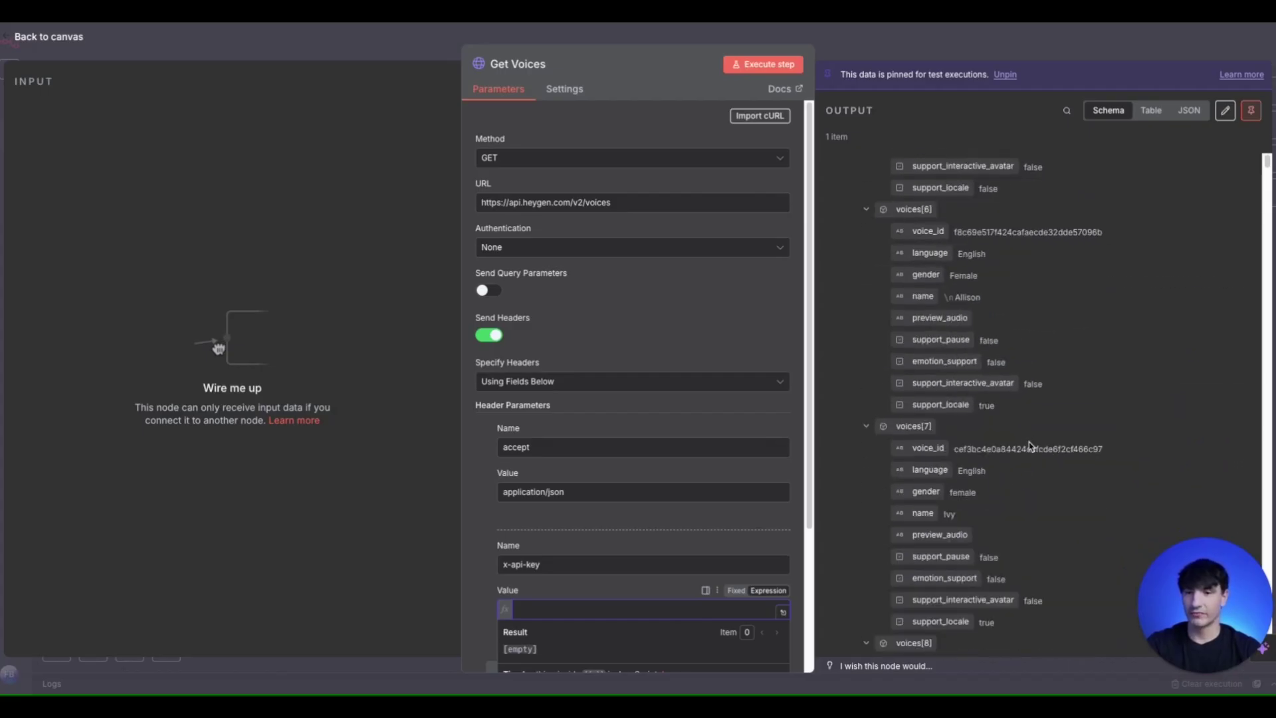
pyautogui.scroll(-5, 997, 492)
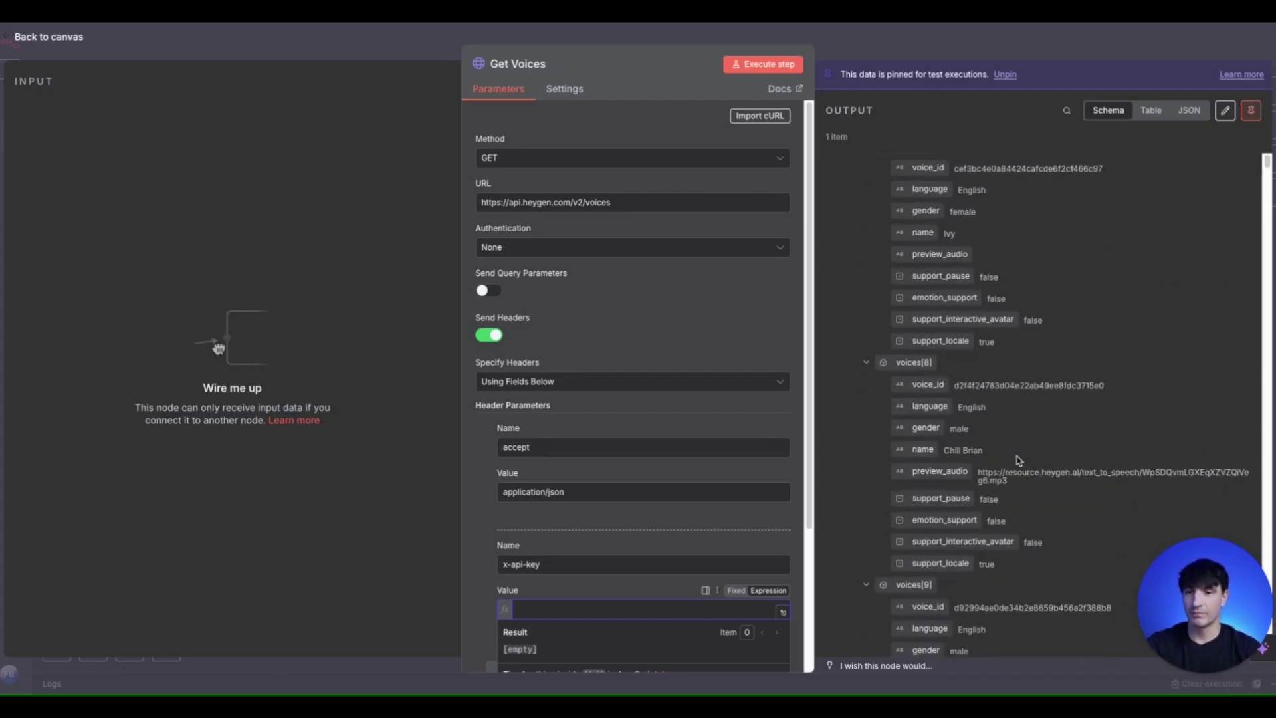
pyautogui.scroll(20, 1017, 458)
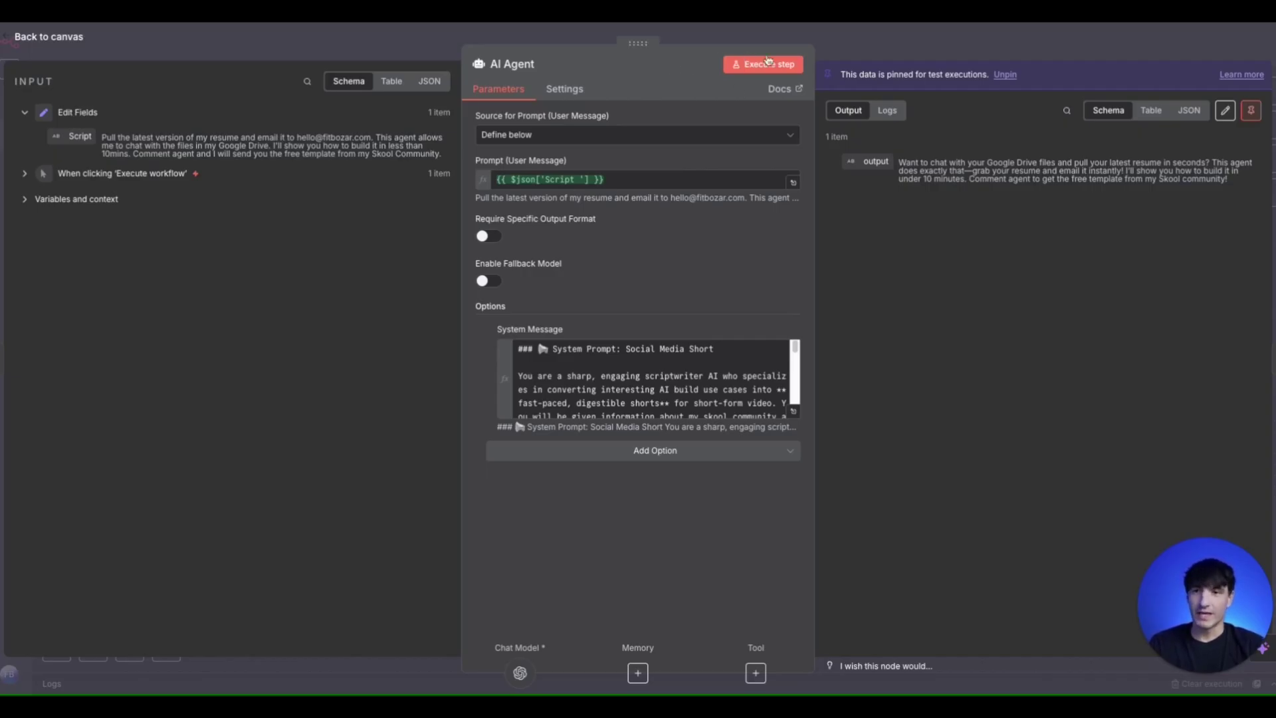
# Step: Return to the canvas and add an HTTP Request node after the AI Agent node for generating the HeyGen video
pyautogui.click(865, 57)
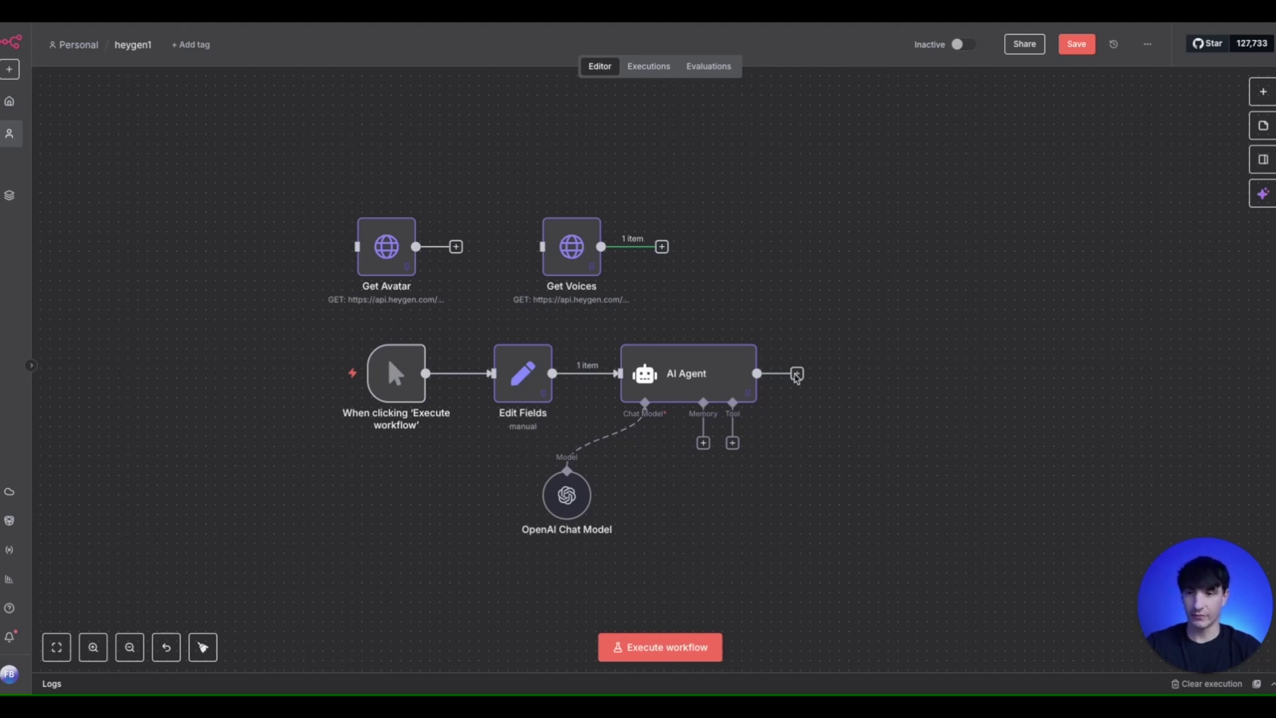
pyautogui.click(797, 374)
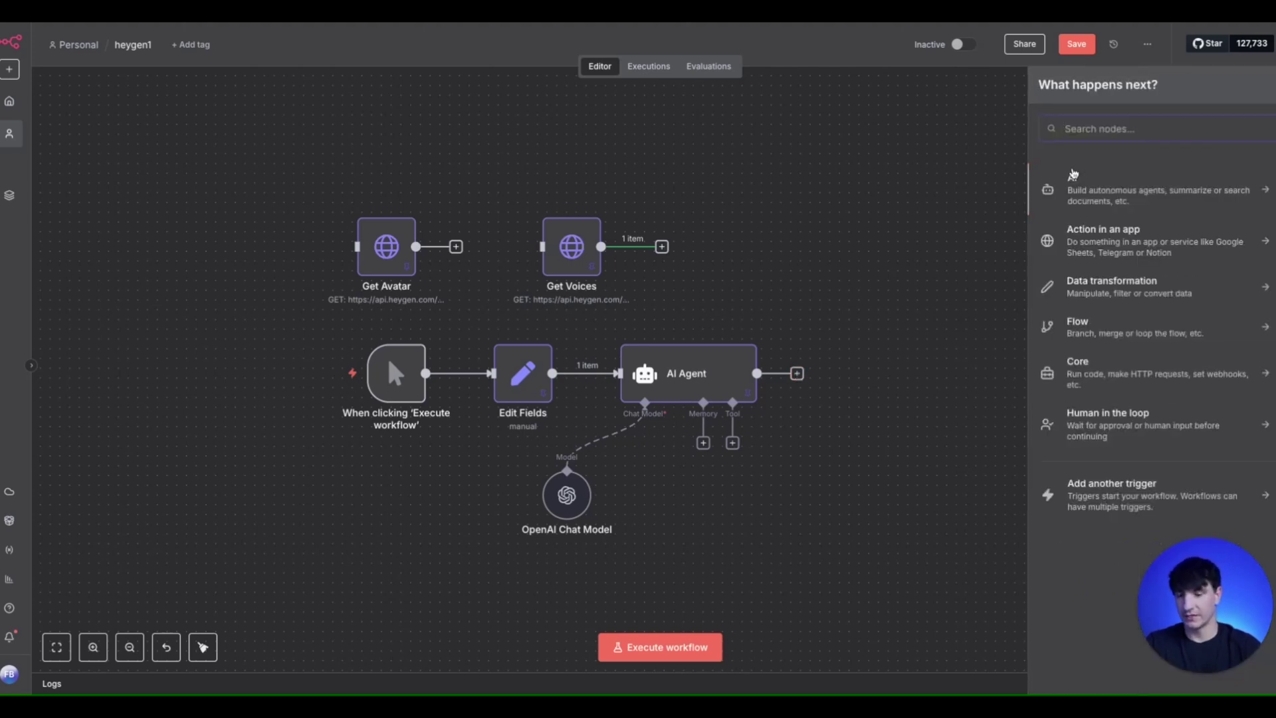
pyautogui.write('http')
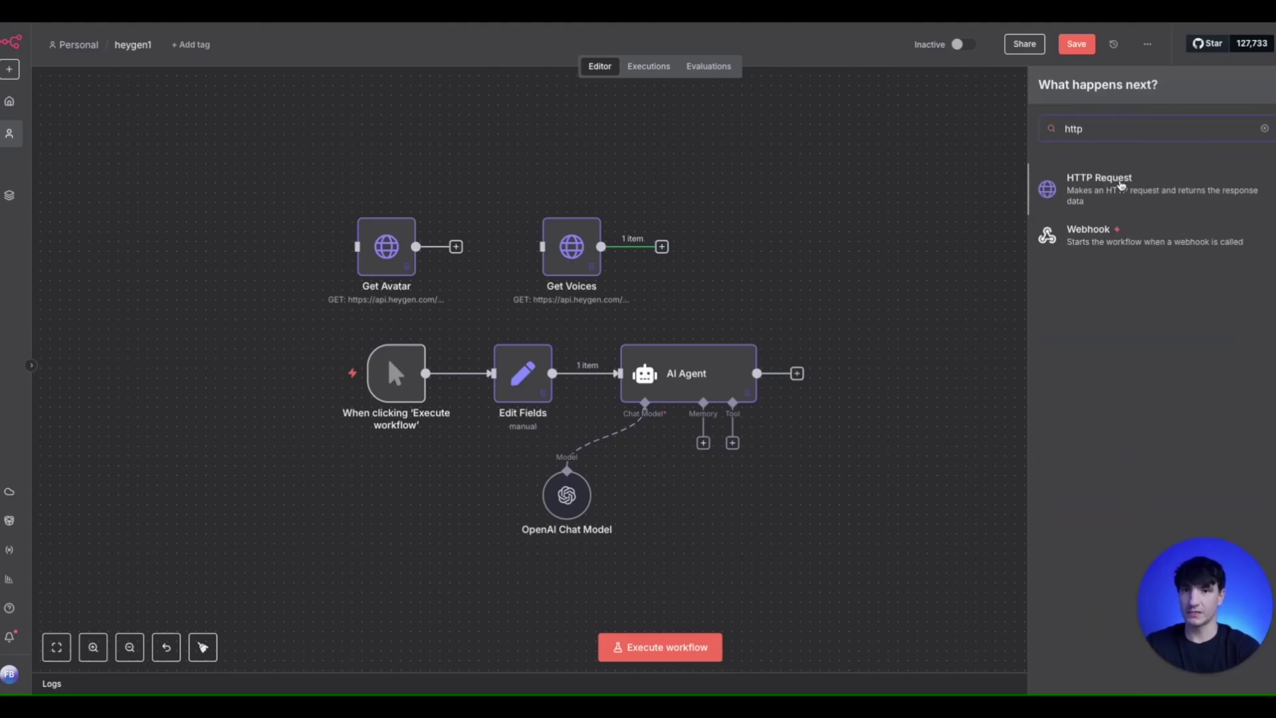
pyautogui.click(1124, 177)
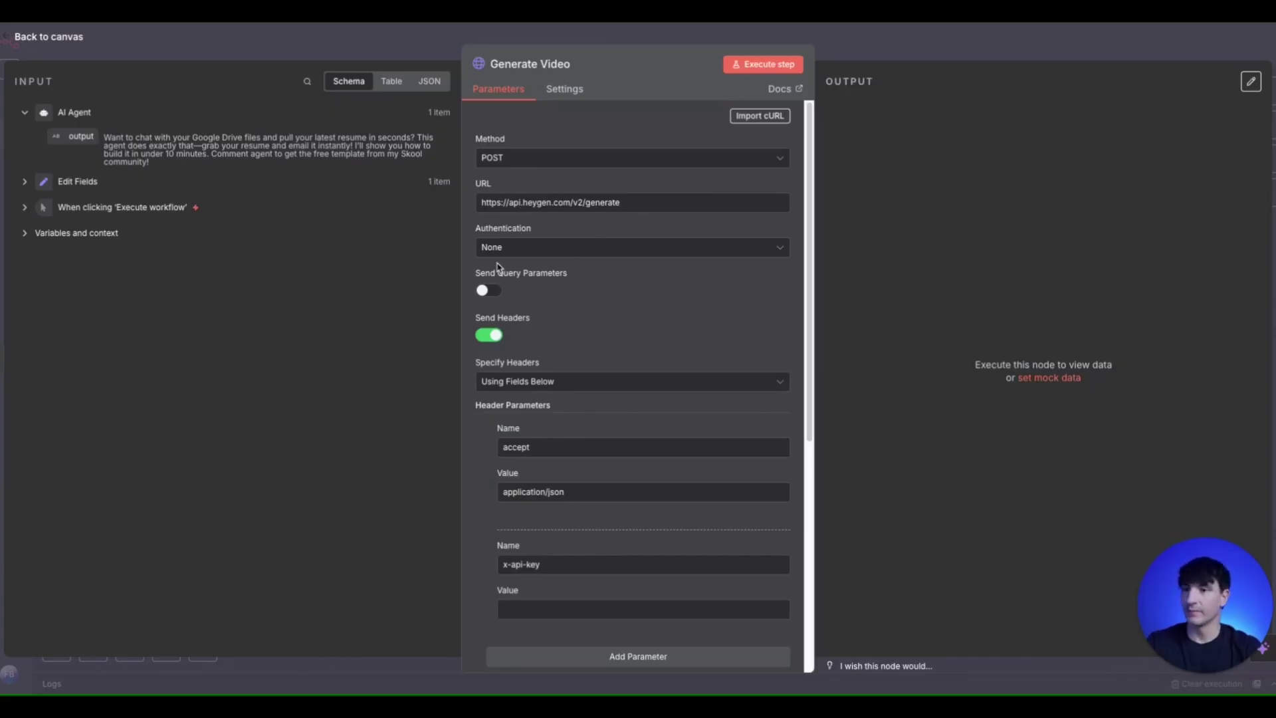
# Step: Review the Generate Video node's header parameters and its JSON body with the avatar, voice and dimension settings
pyautogui.scroll(-3, 570, 317)
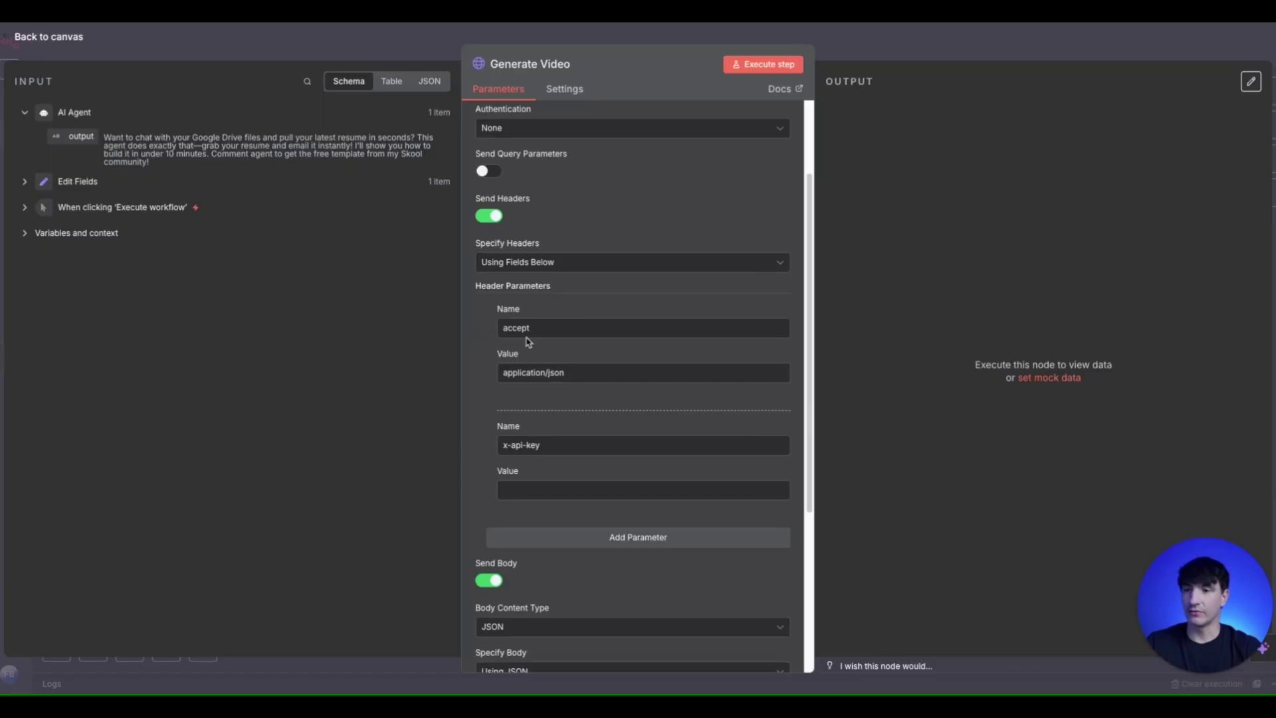
pyautogui.scroll(-1, 598, 383)
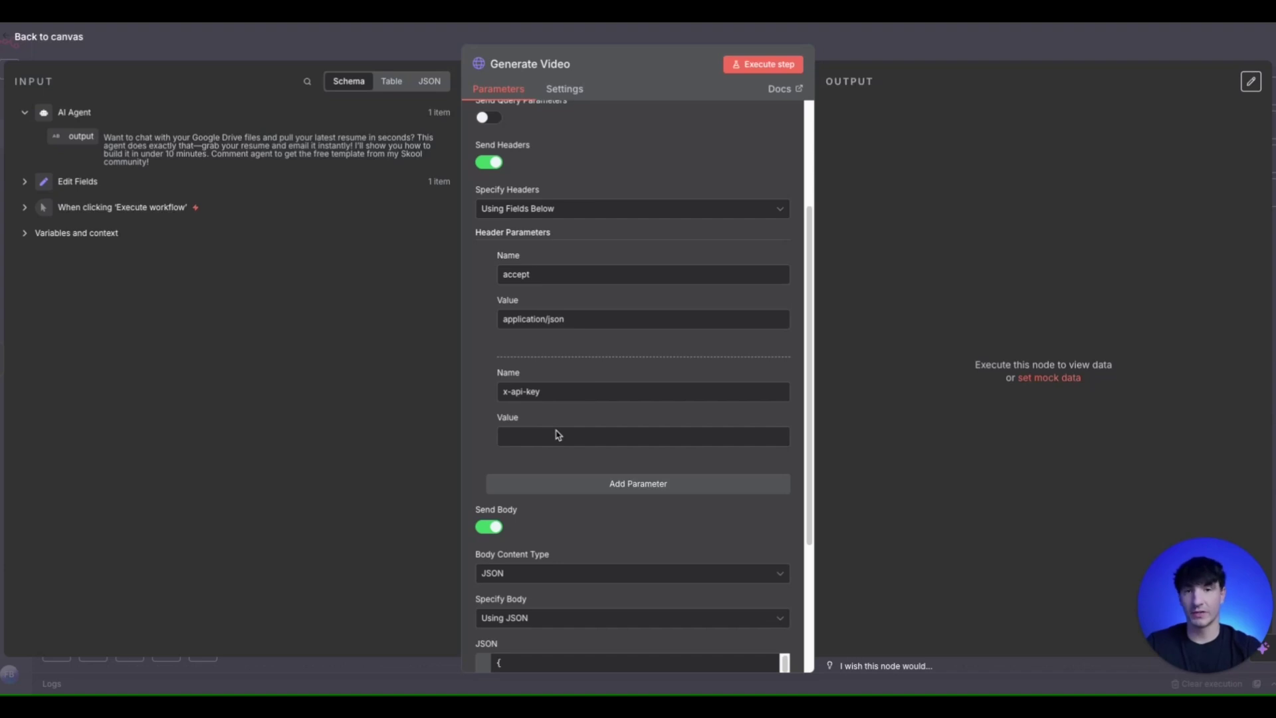
pyautogui.scroll(-1, 557, 435)
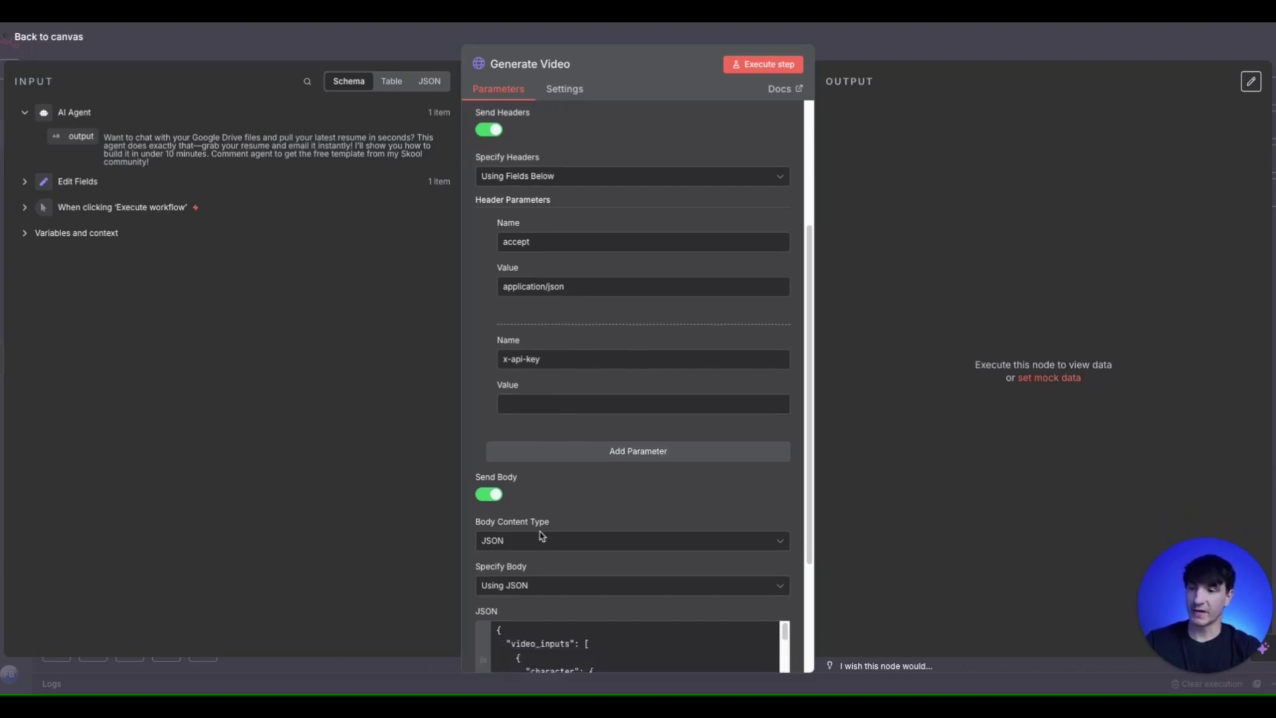
pyautogui.scroll(-2, 541, 546)
pyautogui.scroll(-4, 499, 540)
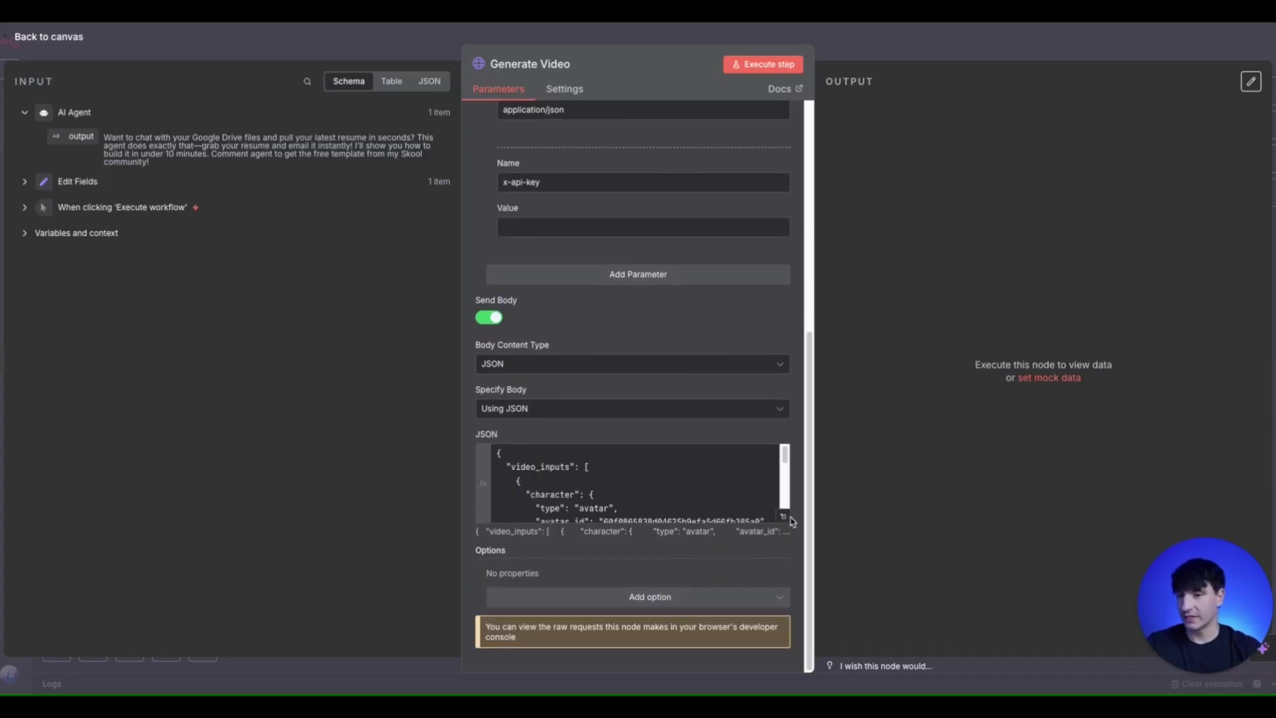
pyautogui.click(784, 517)
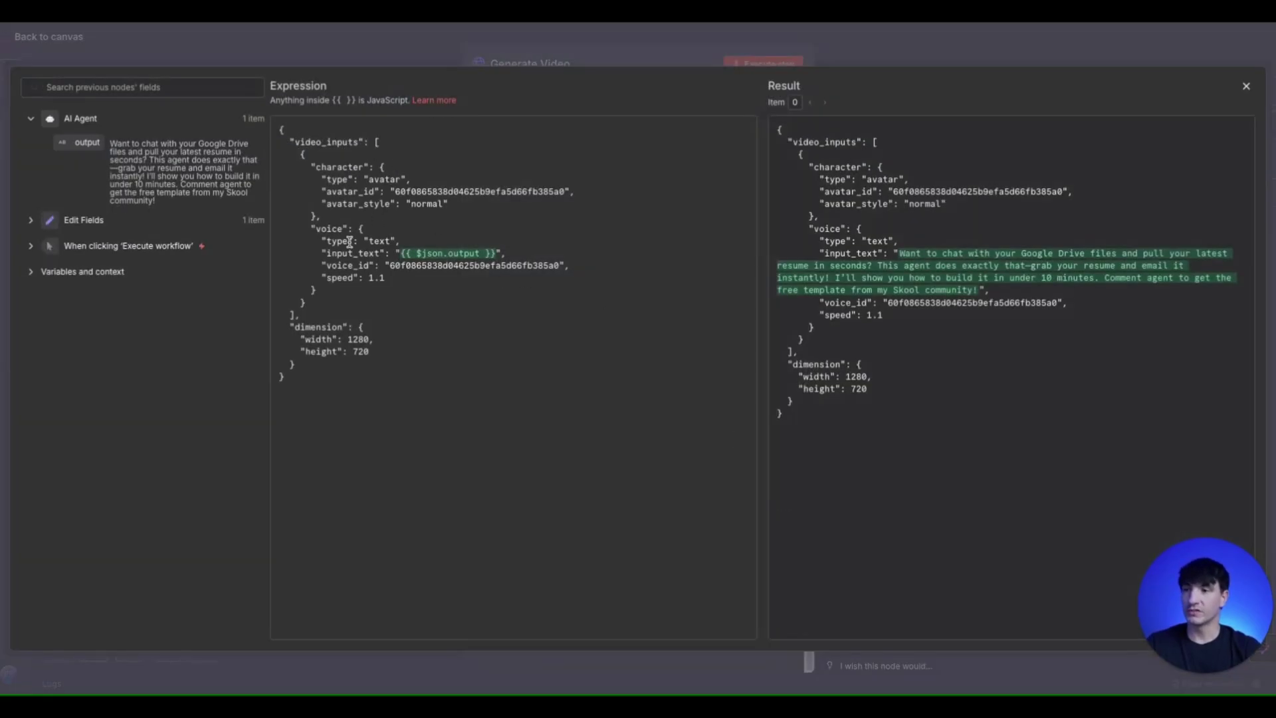
pyautogui.click(438, 255)
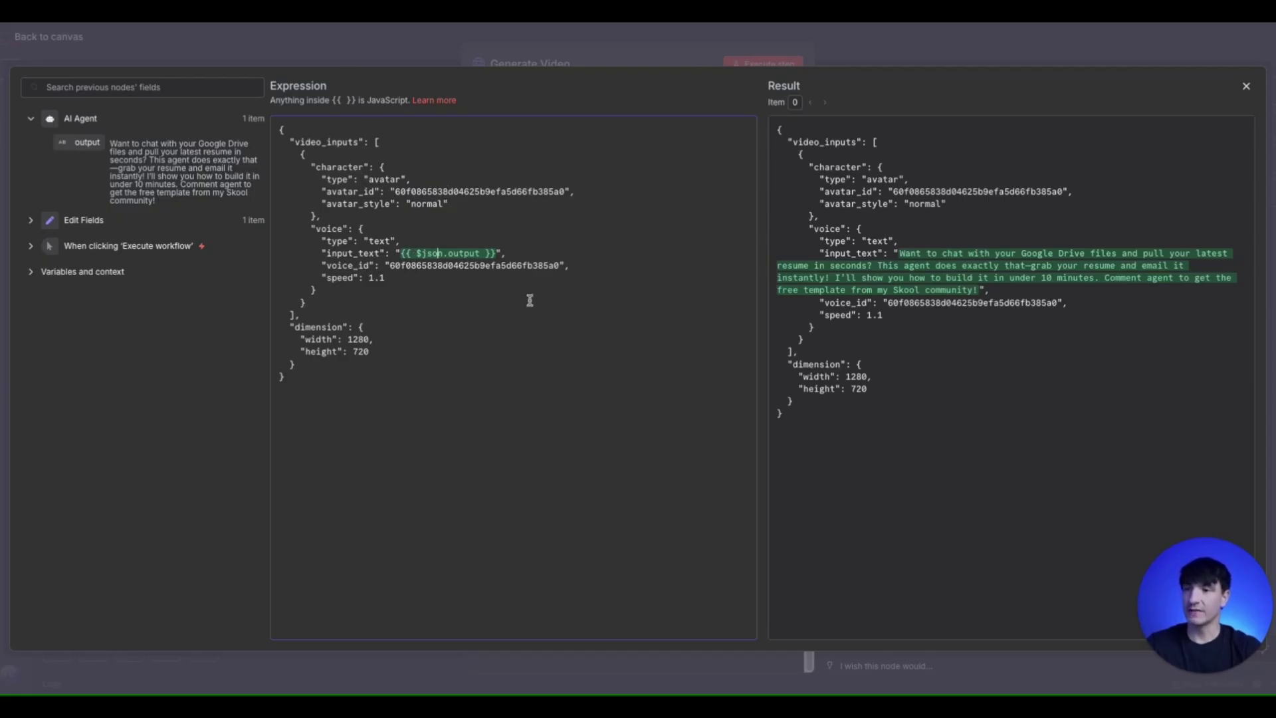
pyautogui.click(325, 43)
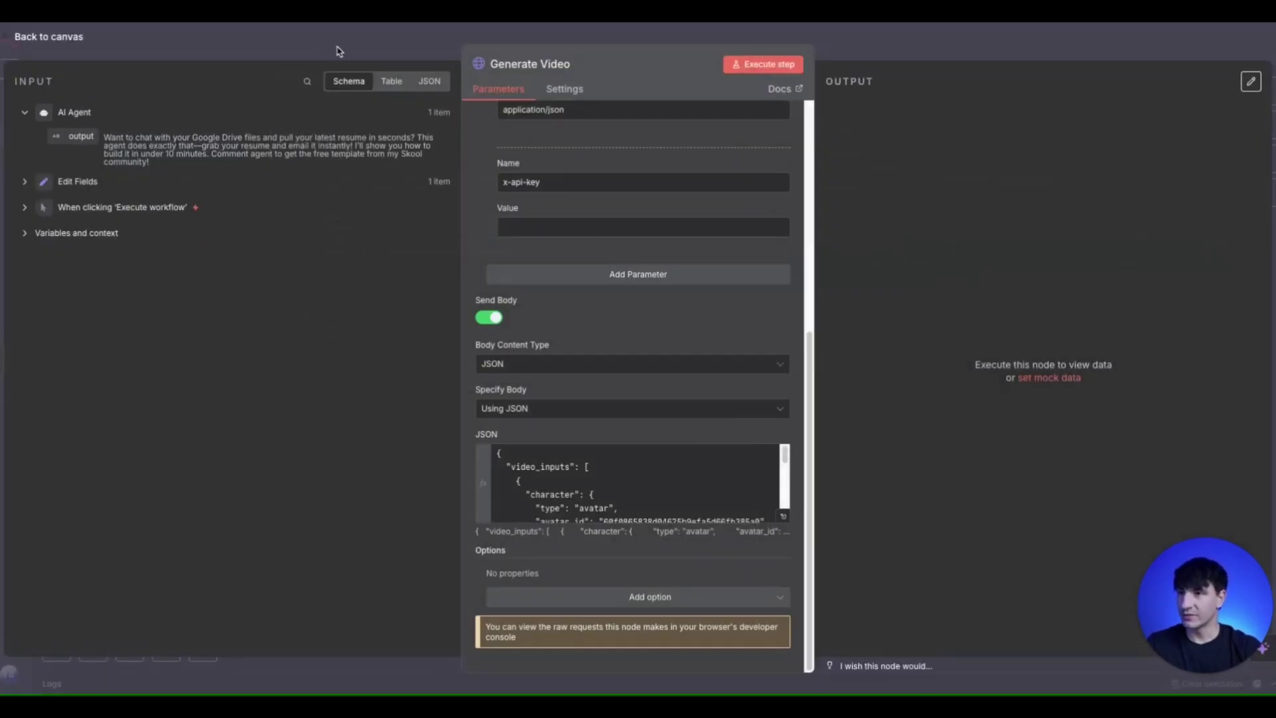
pyautogui.click(339, 50)
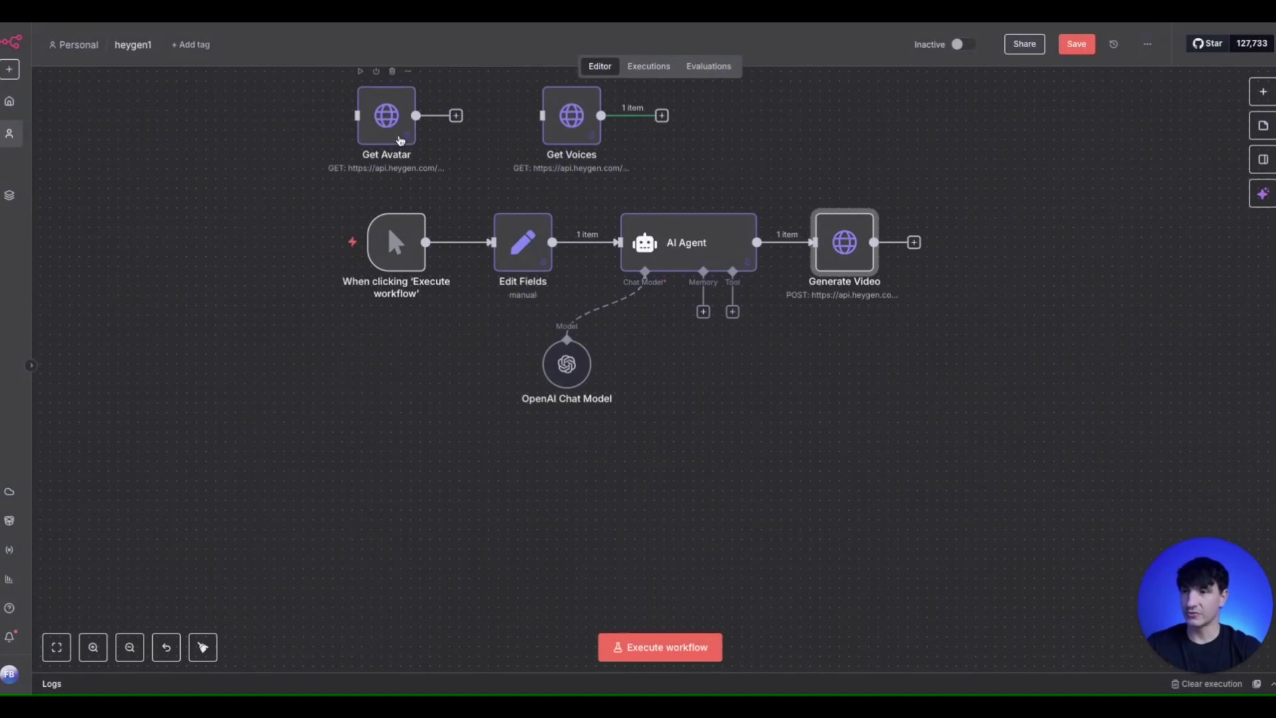
# Step: Set the voice_id in the Generate Video node's JSON body to 4ac3c370487141c1831d0e5fdd1cdcd0, taken from the first voice in the Get Voices output
pyautogui.doubleClick(399, 130)
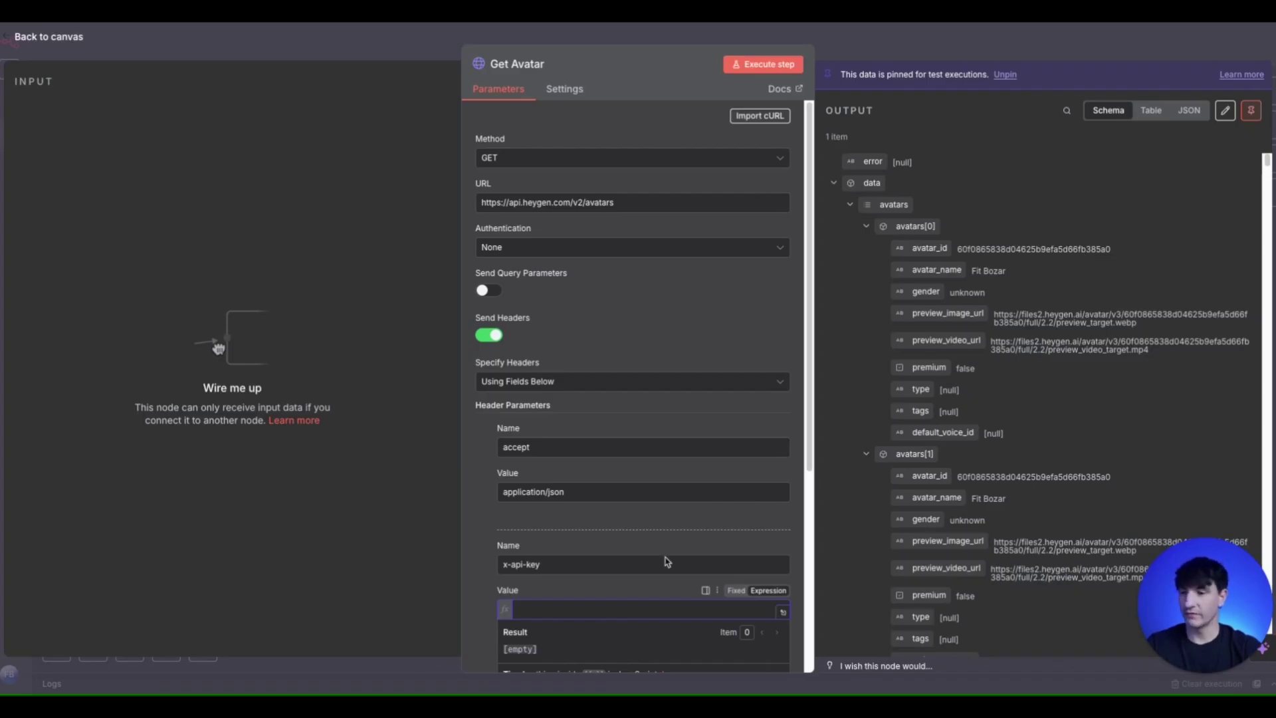
pyautogui.press('Escape')
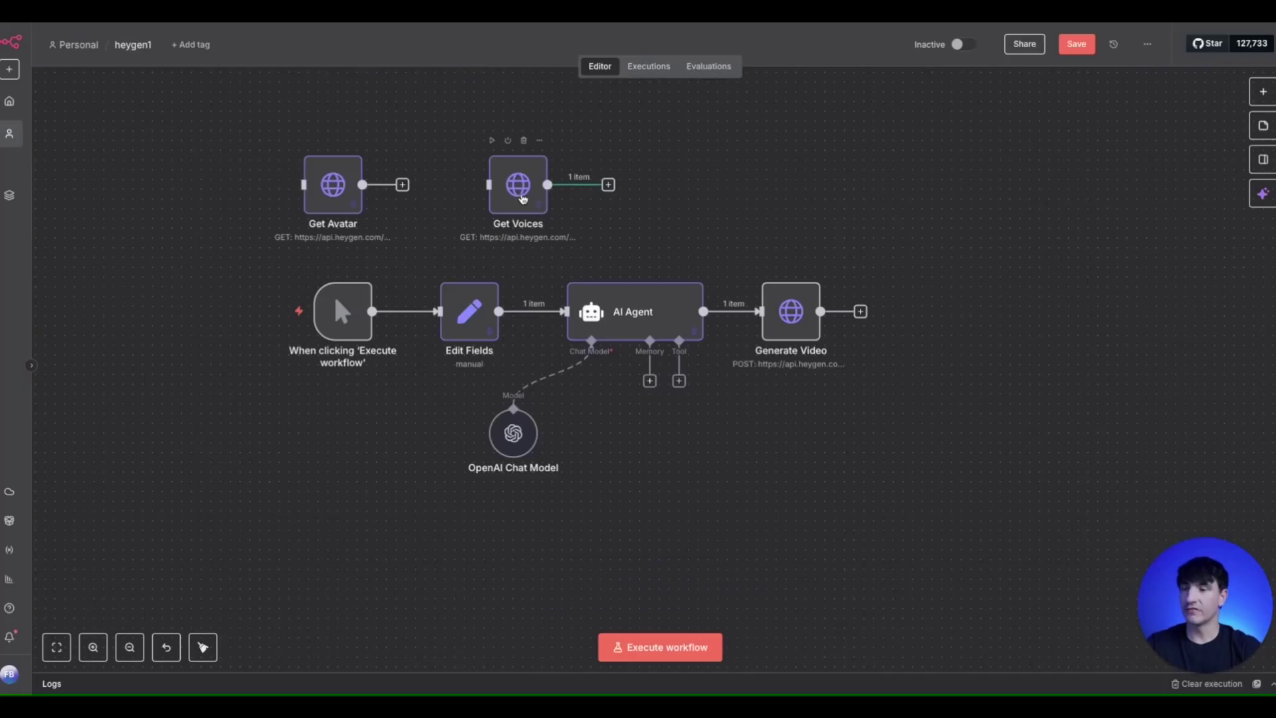
pyautogui.doubleClick(523, 199)
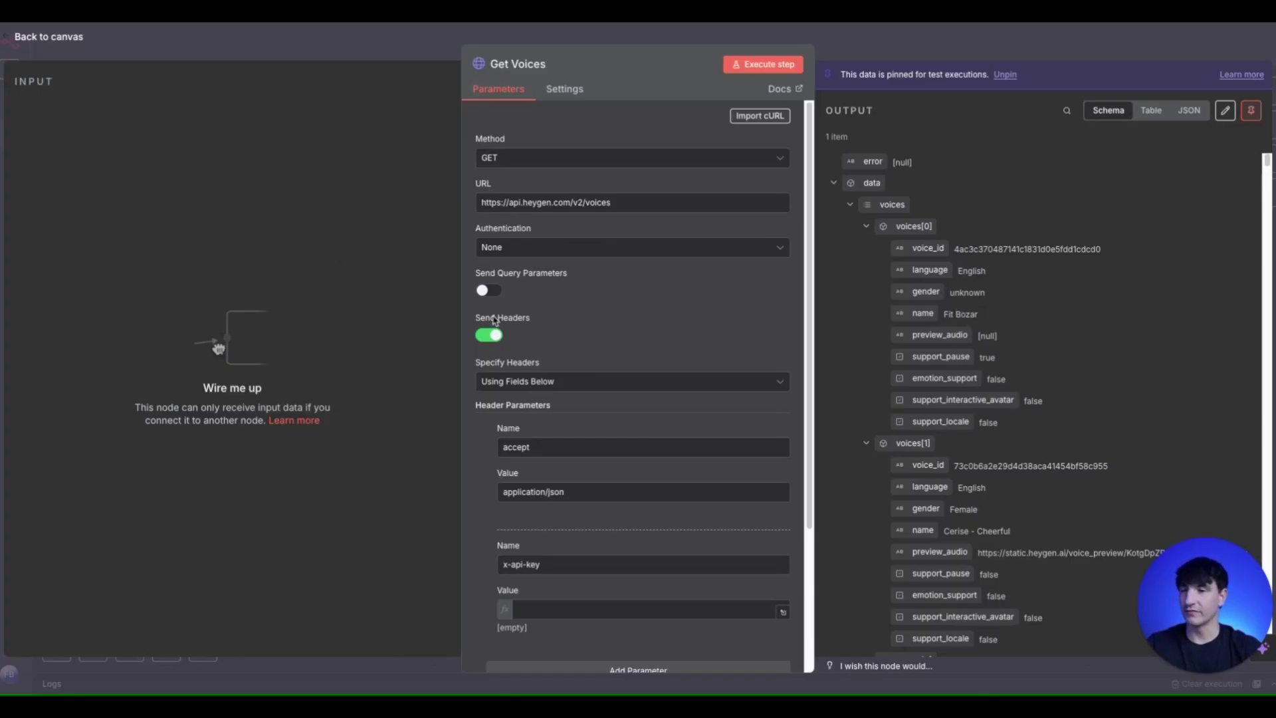
pyautogui.press('Escape')
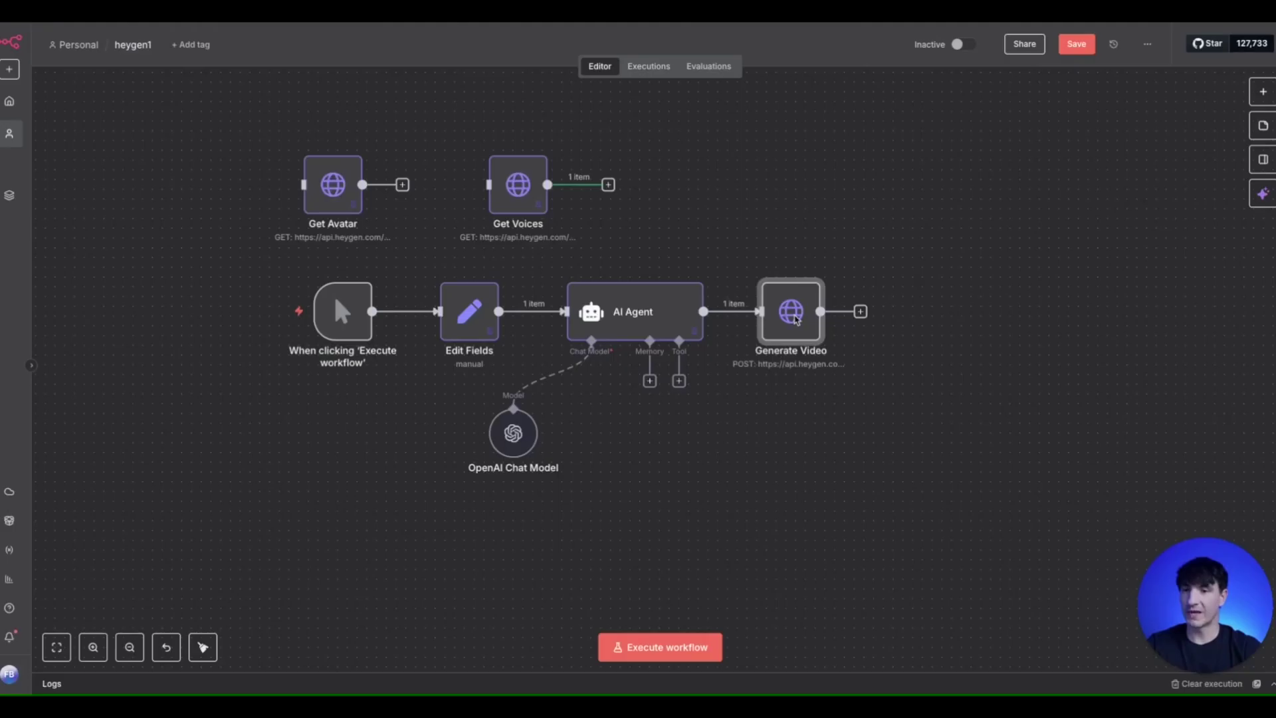
pyautogui.doubleClick(792, 313)
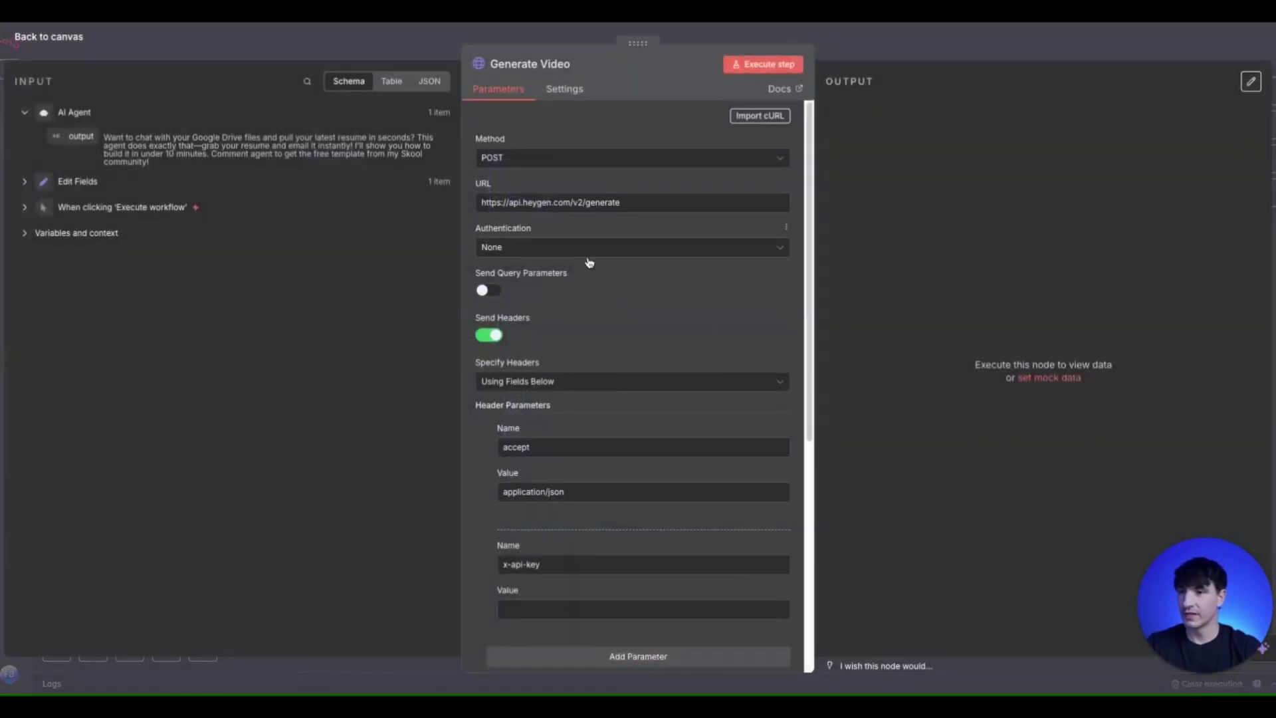
pyautogui.scroll(-5, 666, 367)
pyautogui.click(783, 517)
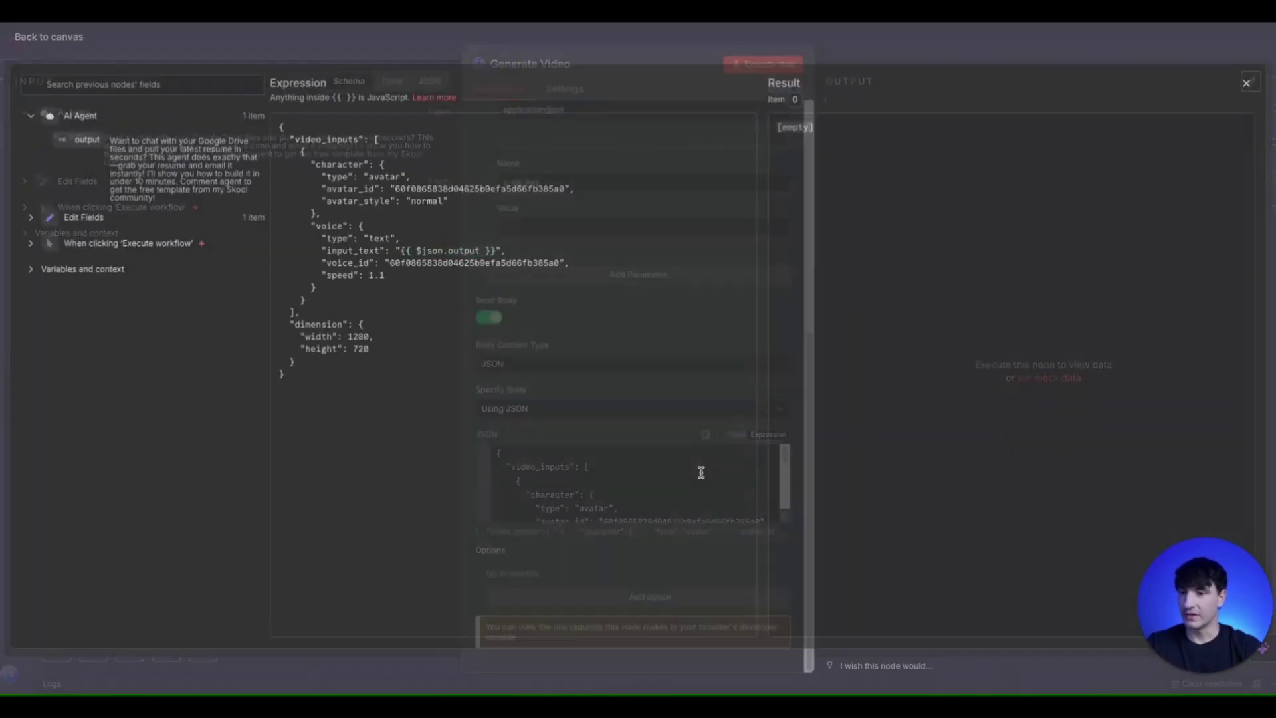
pyautogui.doubleClick(419, 266)
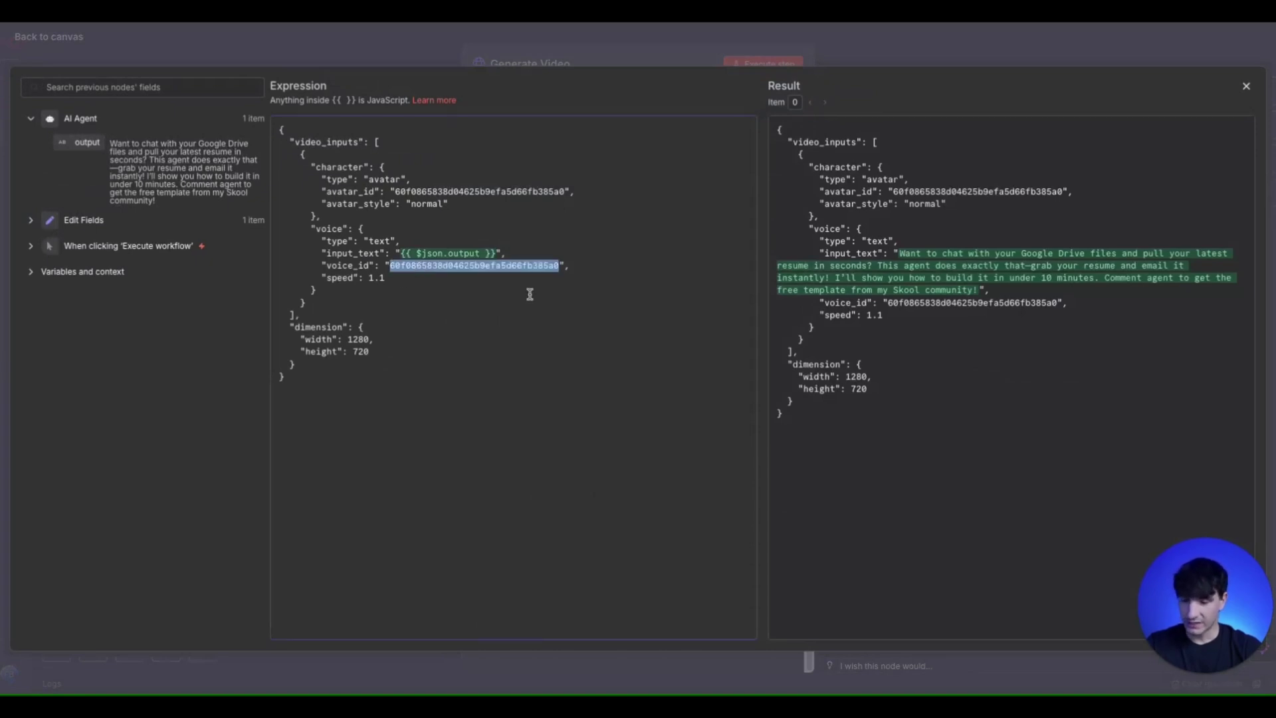
pyautogui.write('4ac3c370487141c1831d0e5fdd1cdcd0')
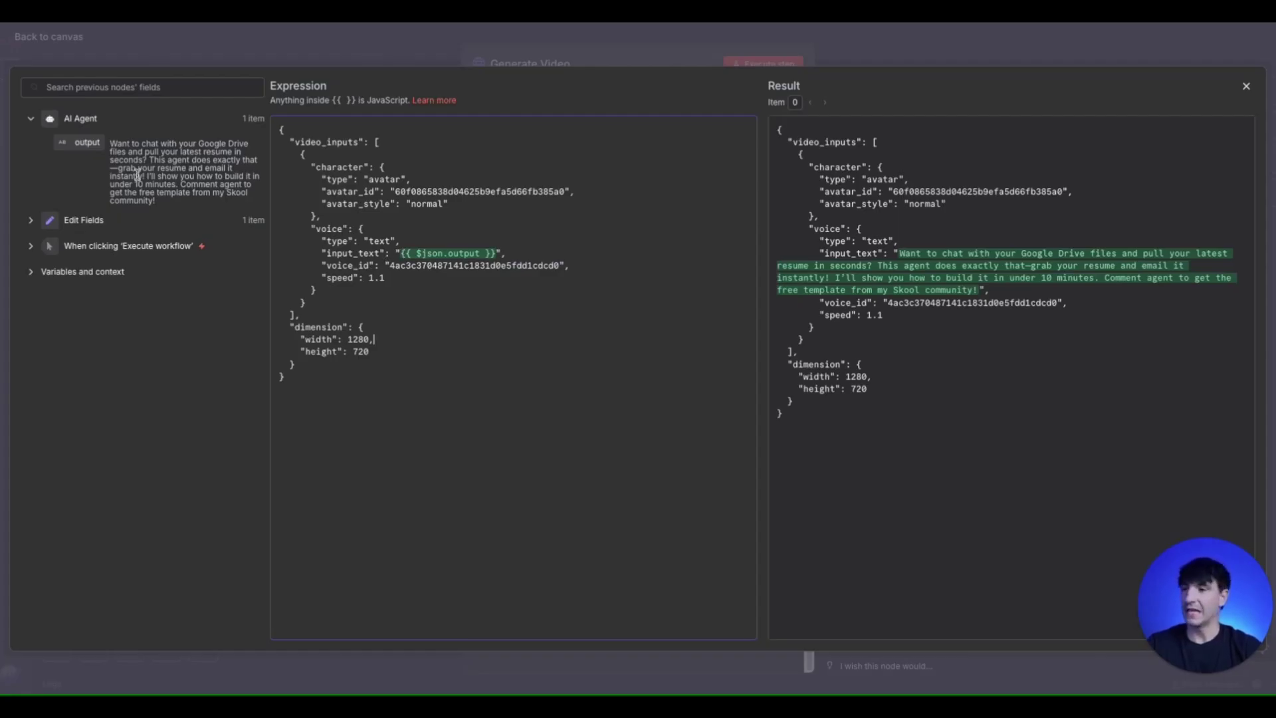
pyautogui.press('Escape')
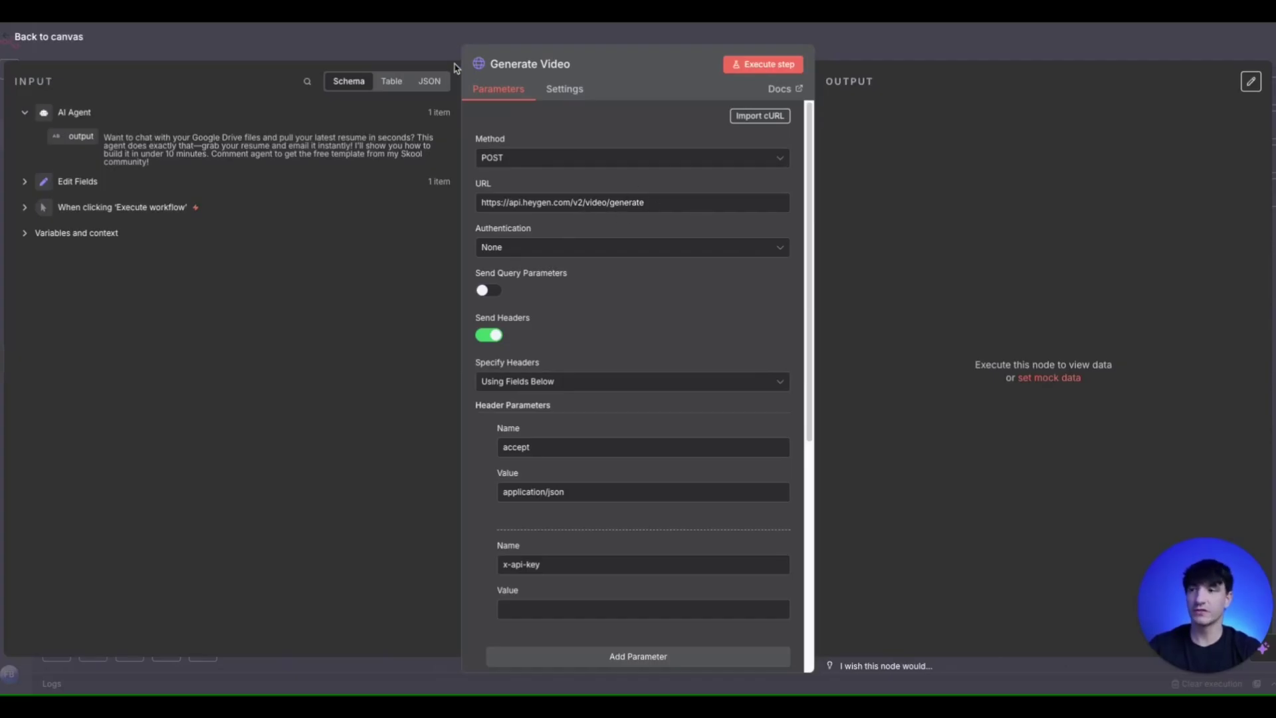
pyautogui.click(609, 202)
pyautogui.press('Escape')
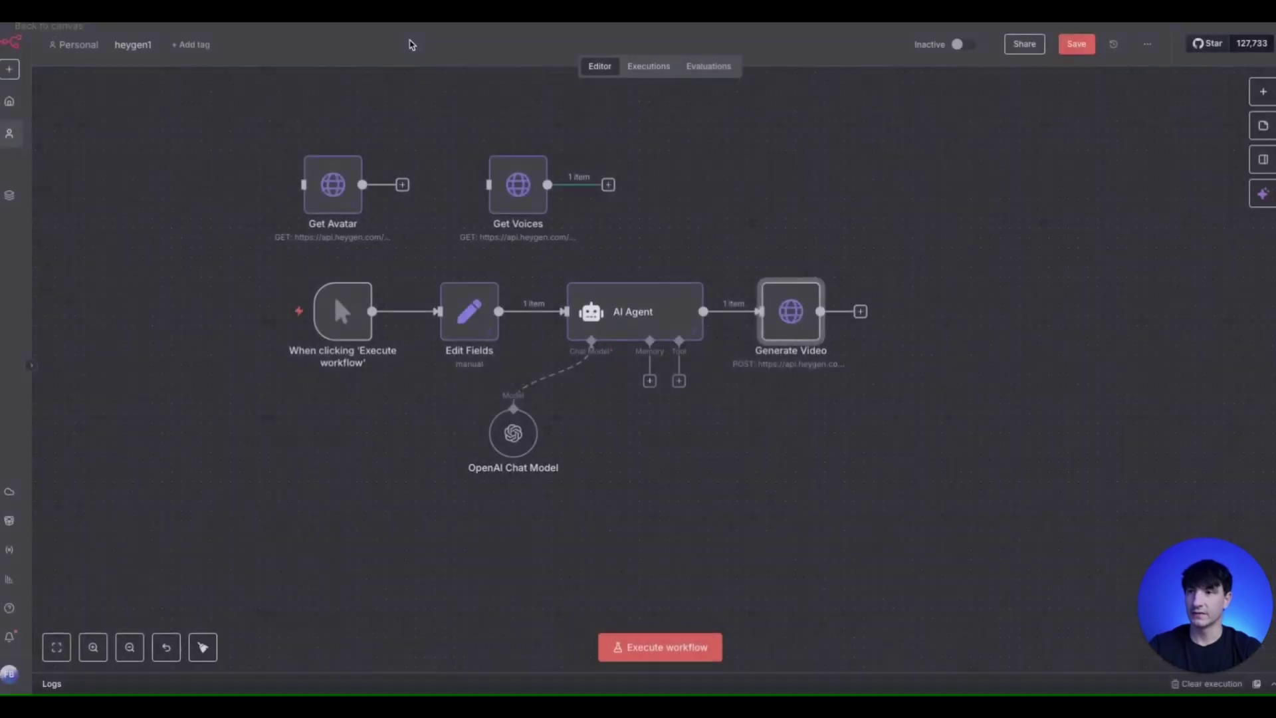
pyautogui.doubleClick(788, 321)
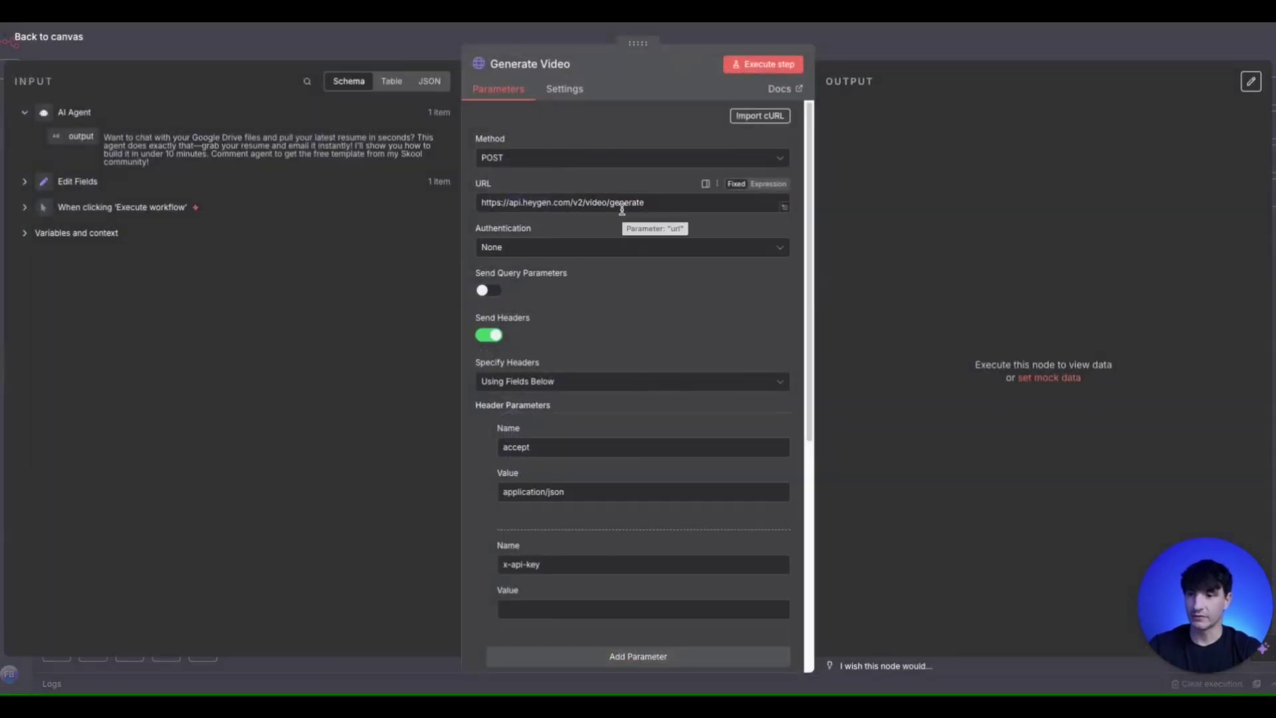
pyautogui.click(708, 38)
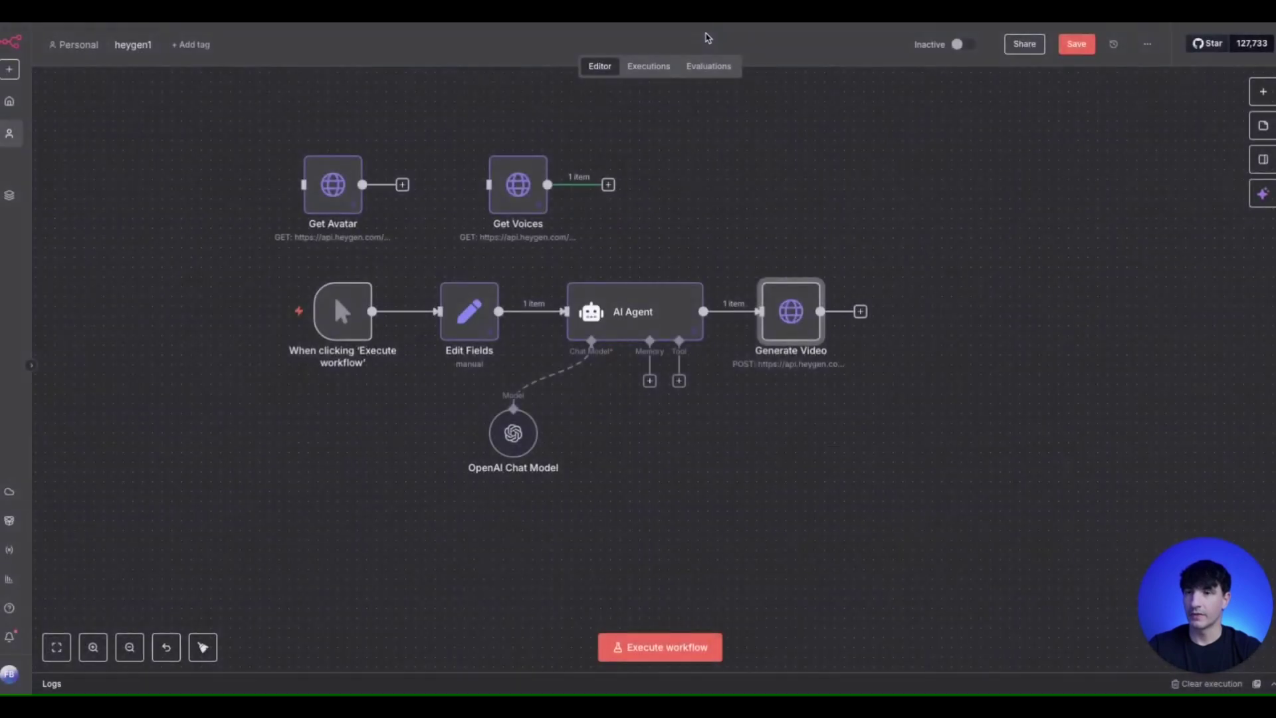
# Step: Add an HTTP Request node after the Generate Video node for retrieving the HeyGen video status
pyautogui.click(860, 311)
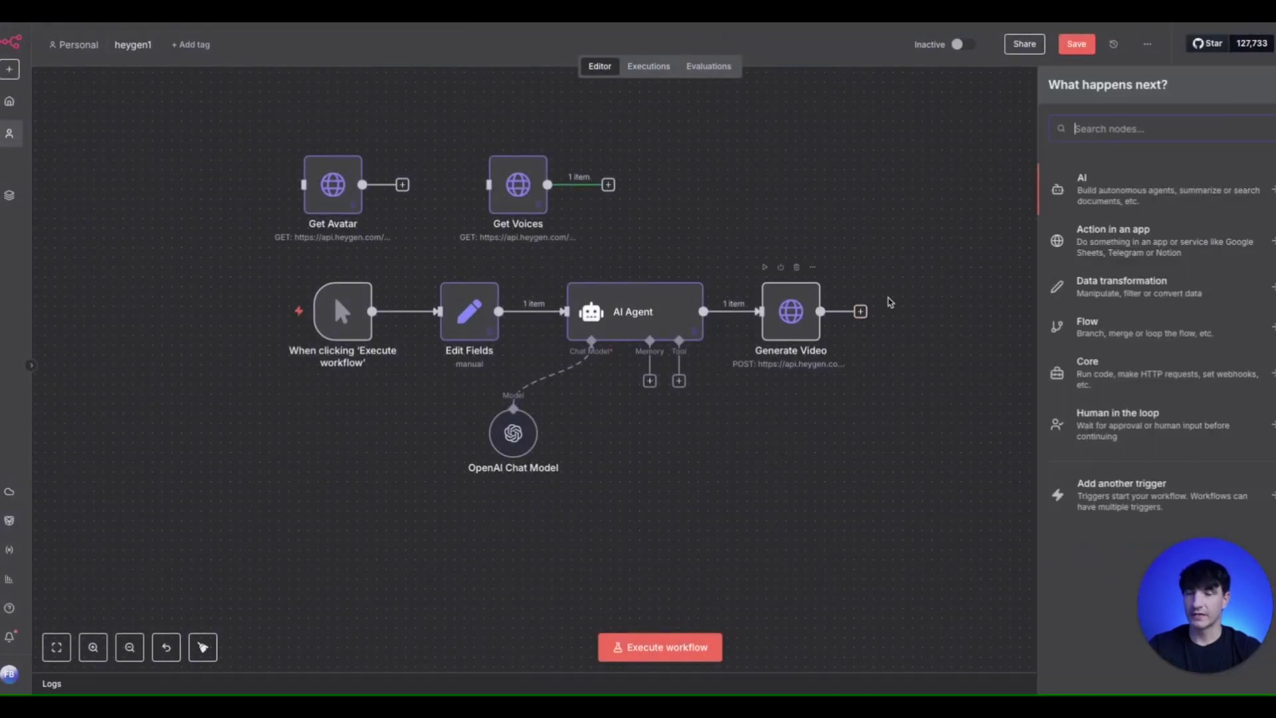
pyautogui.write('http')
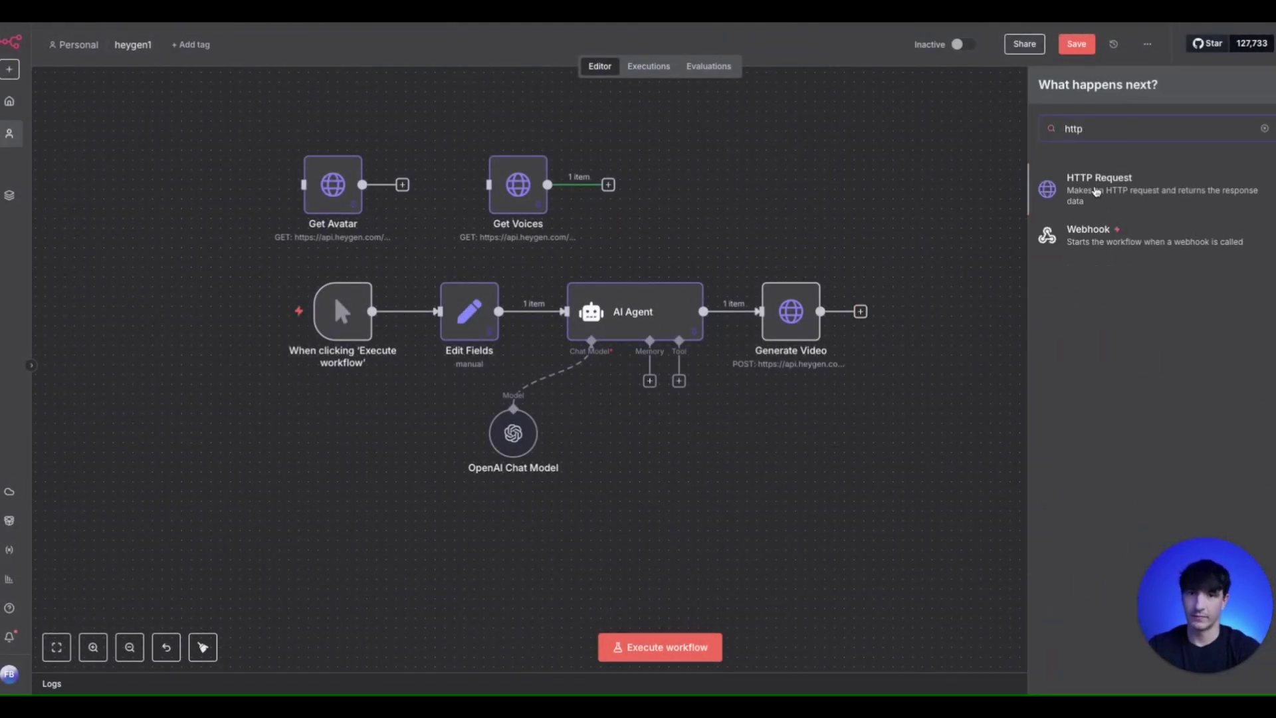
pyautogui.click(1092, 198)
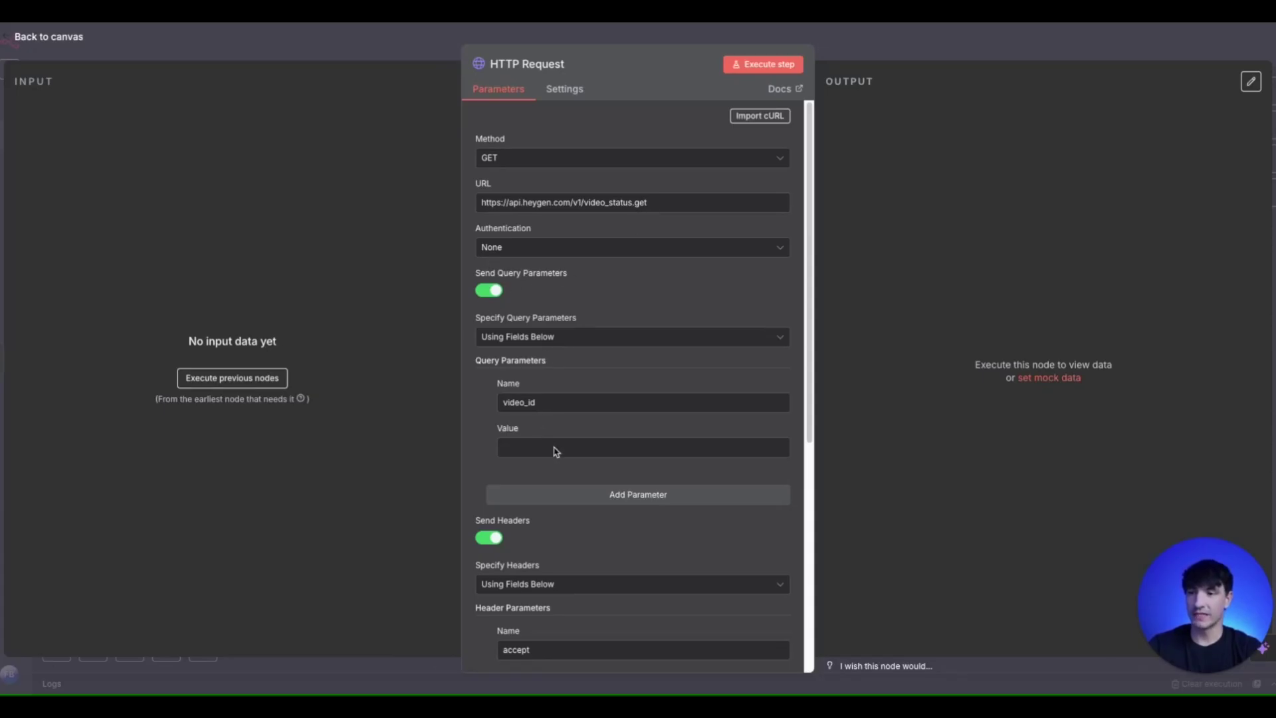
# Step: Review the new HTTP Request node's video_id query parameter and its accept and x-api-key headers, and return to the canvas
pyautogui.scroll(-1, 556, 452)
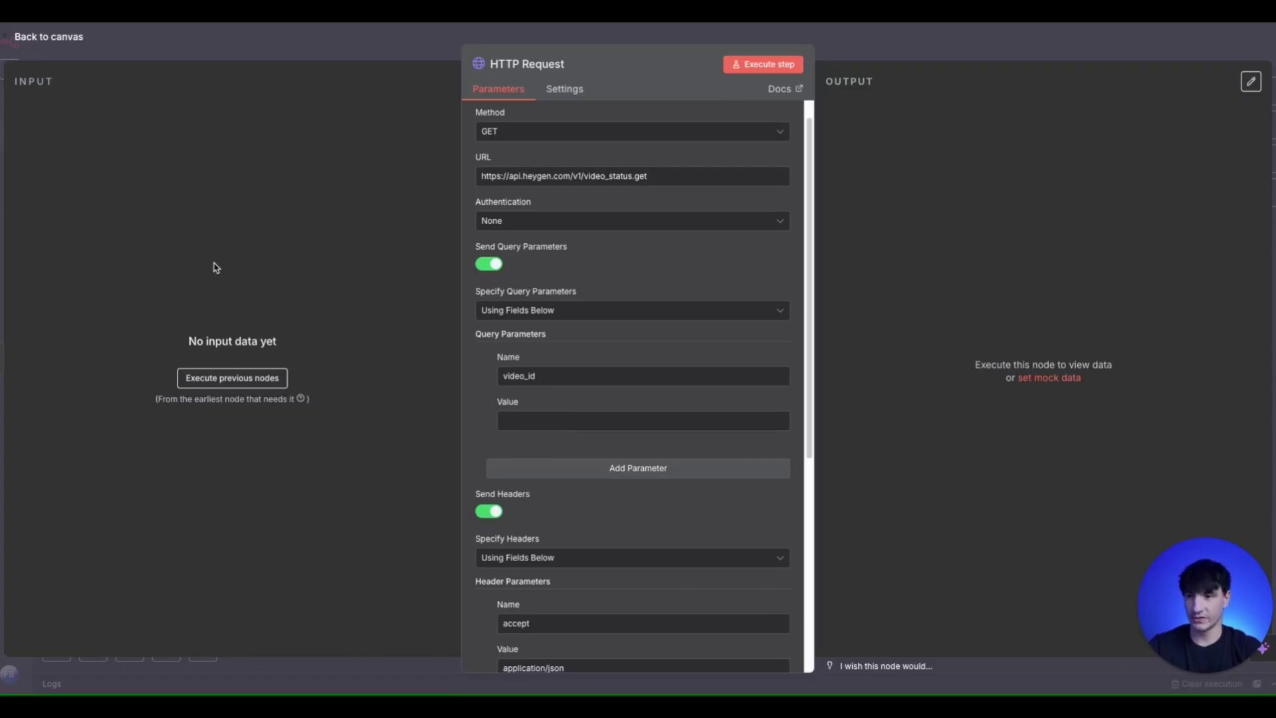
pyautogui.scroll(-2, 624, 280)
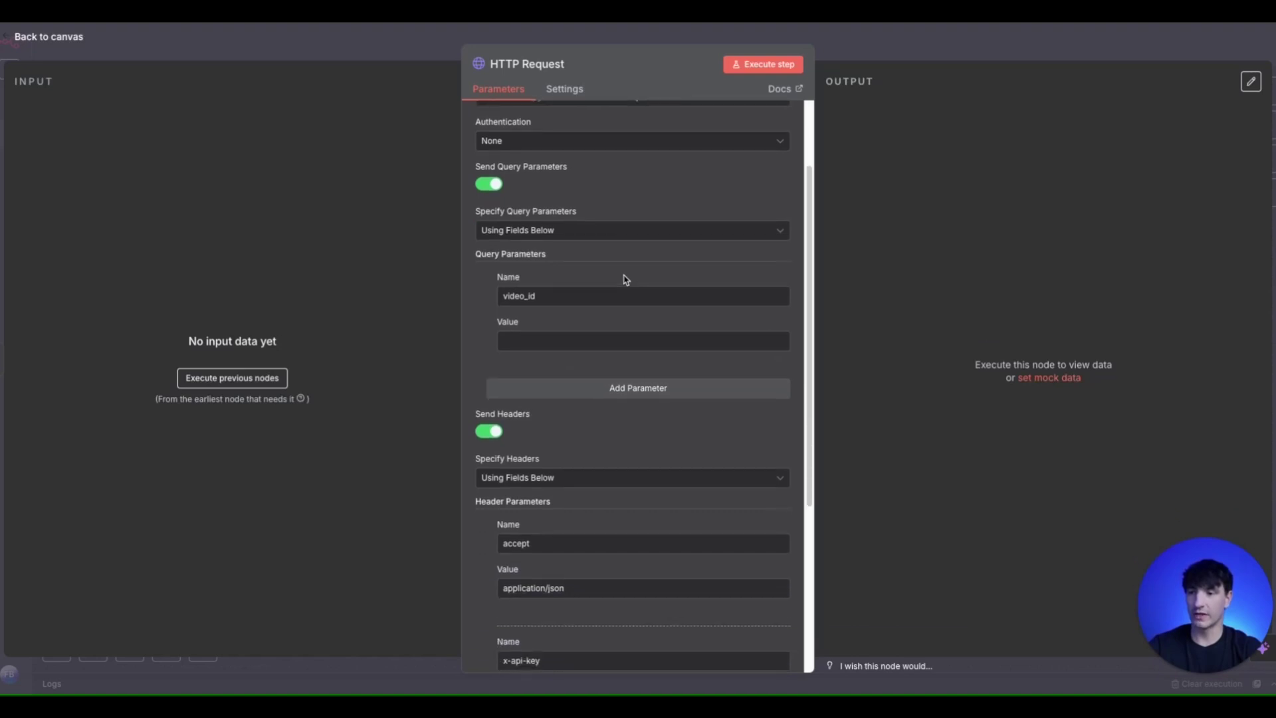
pyautogui.scroll(-1, 618, 299)
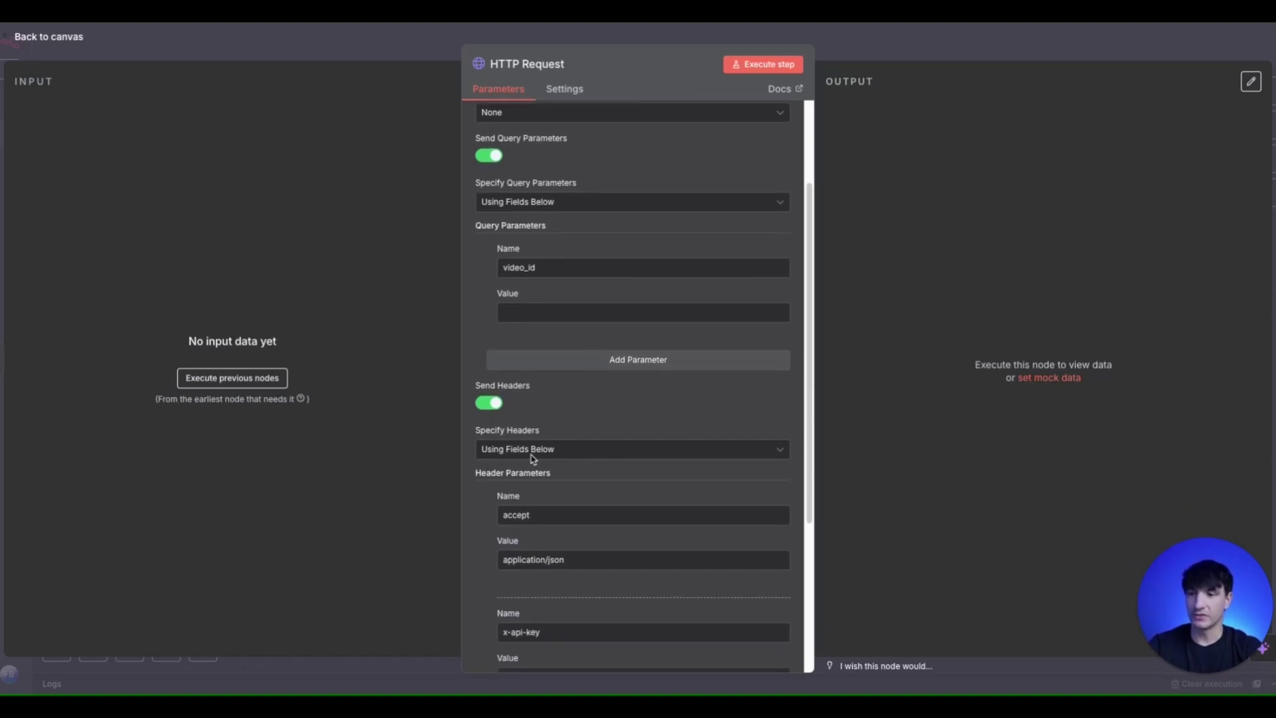
pyautogui.scroll(-3, 572, 458)
pyautogui.scroll(-1, 638, 465)
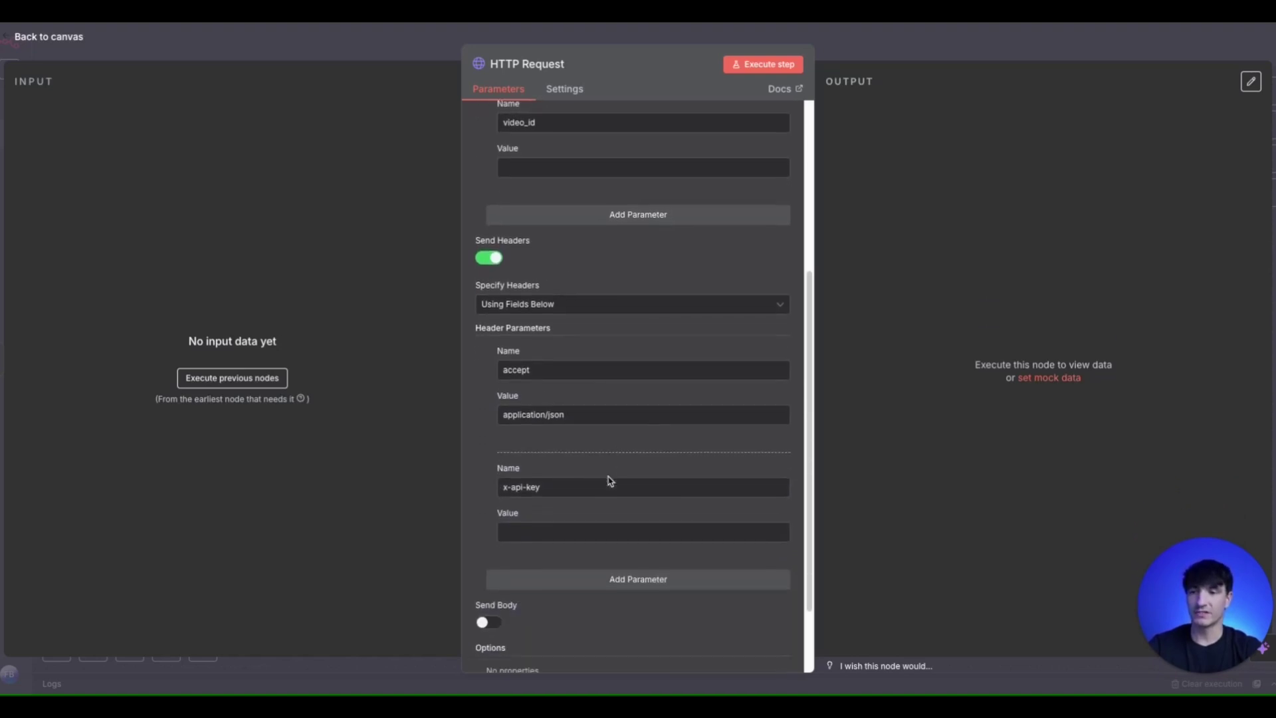
pyautogui.scroll(-1, 610, 480)
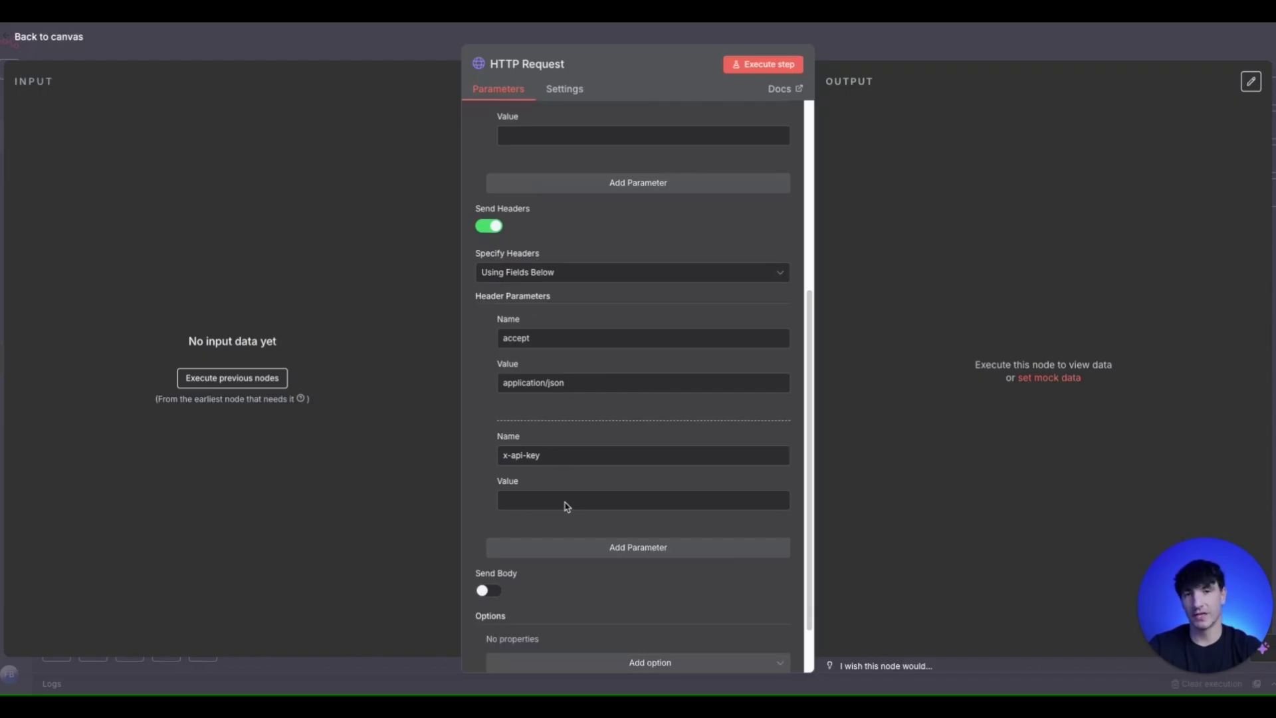
pyautogui.scroll(1, 570, 462)
pyautogui.scroll(5, 570, 460)
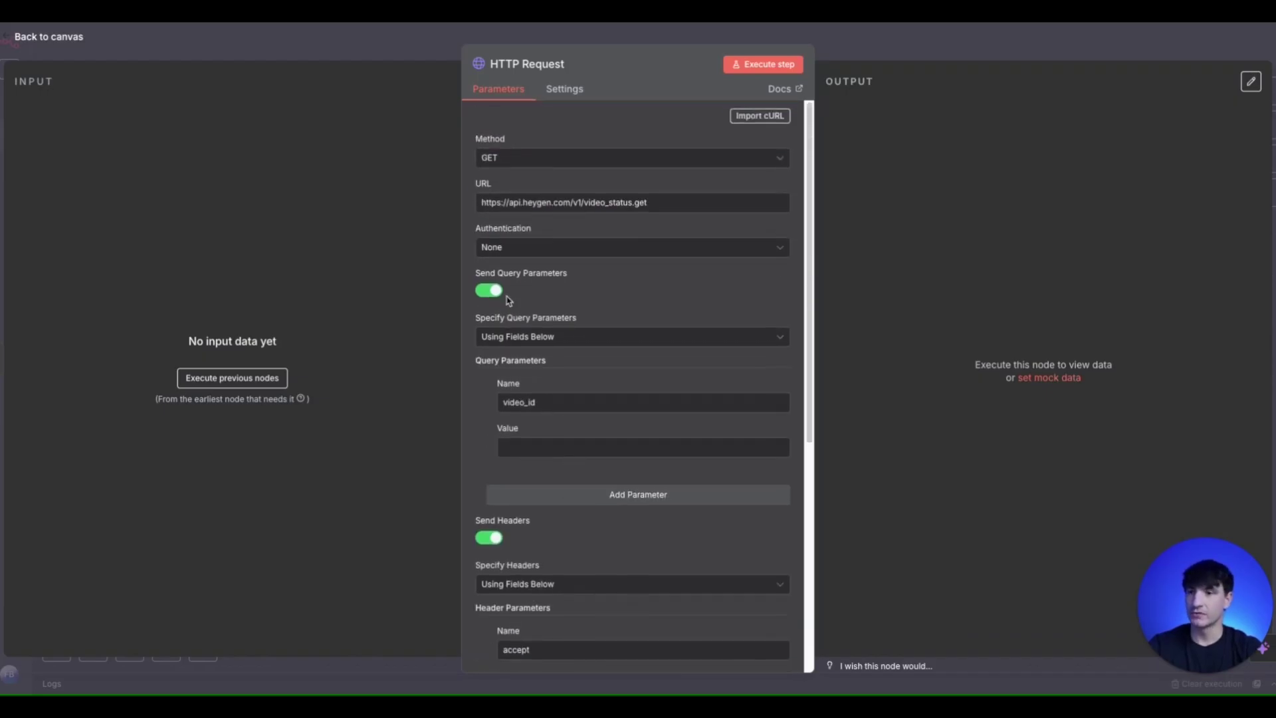
pyautogui.click(418, 50)
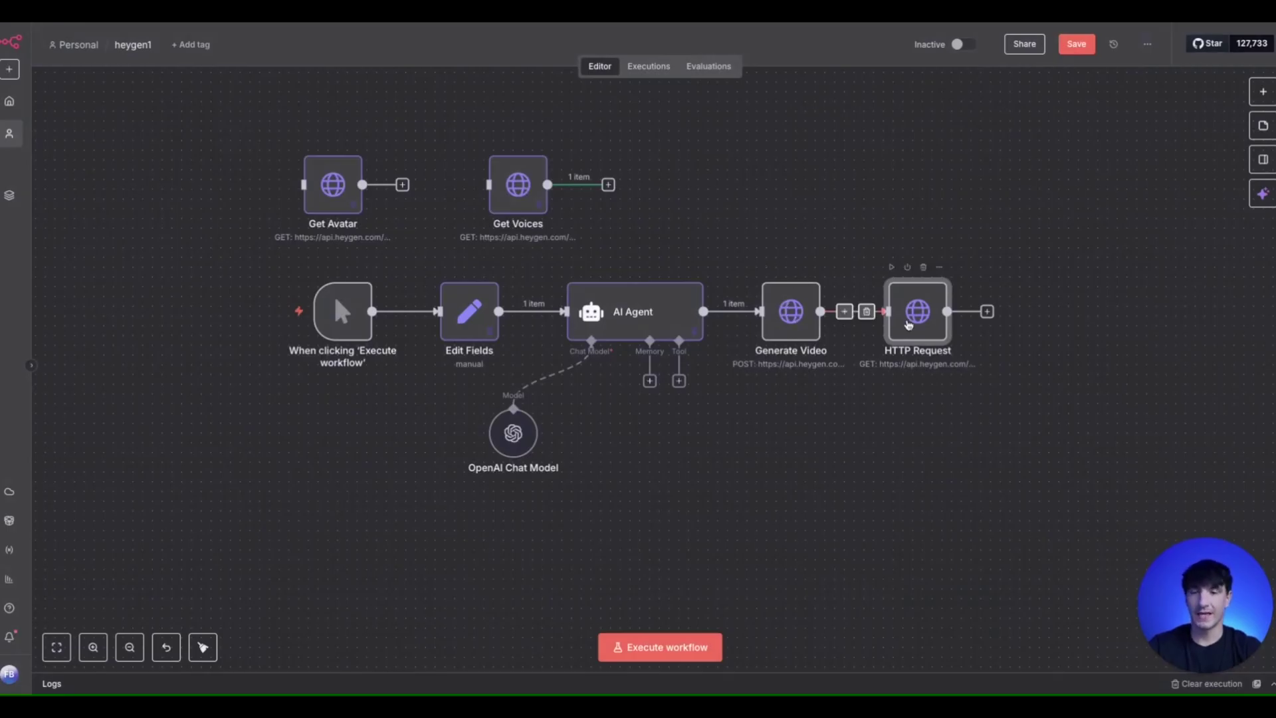
# Step: Execute the Generate Video node to produce a video_id and return to the canvas
pyautogui.doubleClick(792, 314)
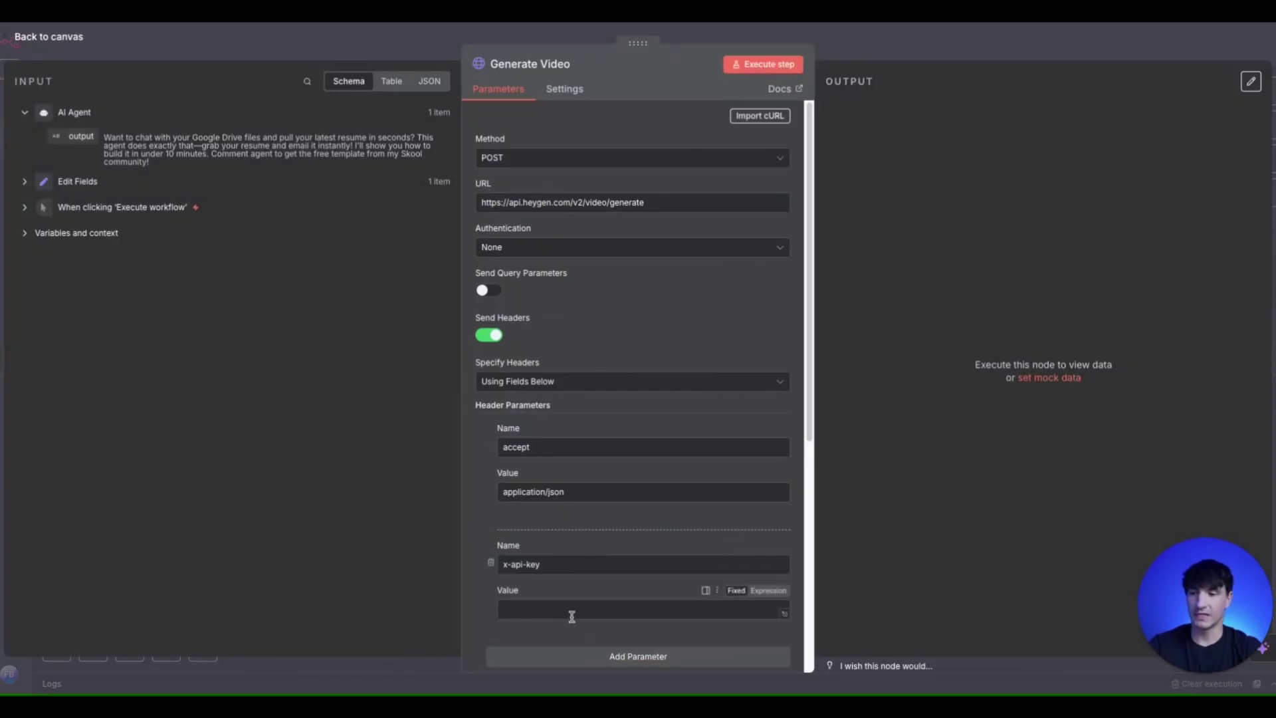
pyautogui.click(779, 66)
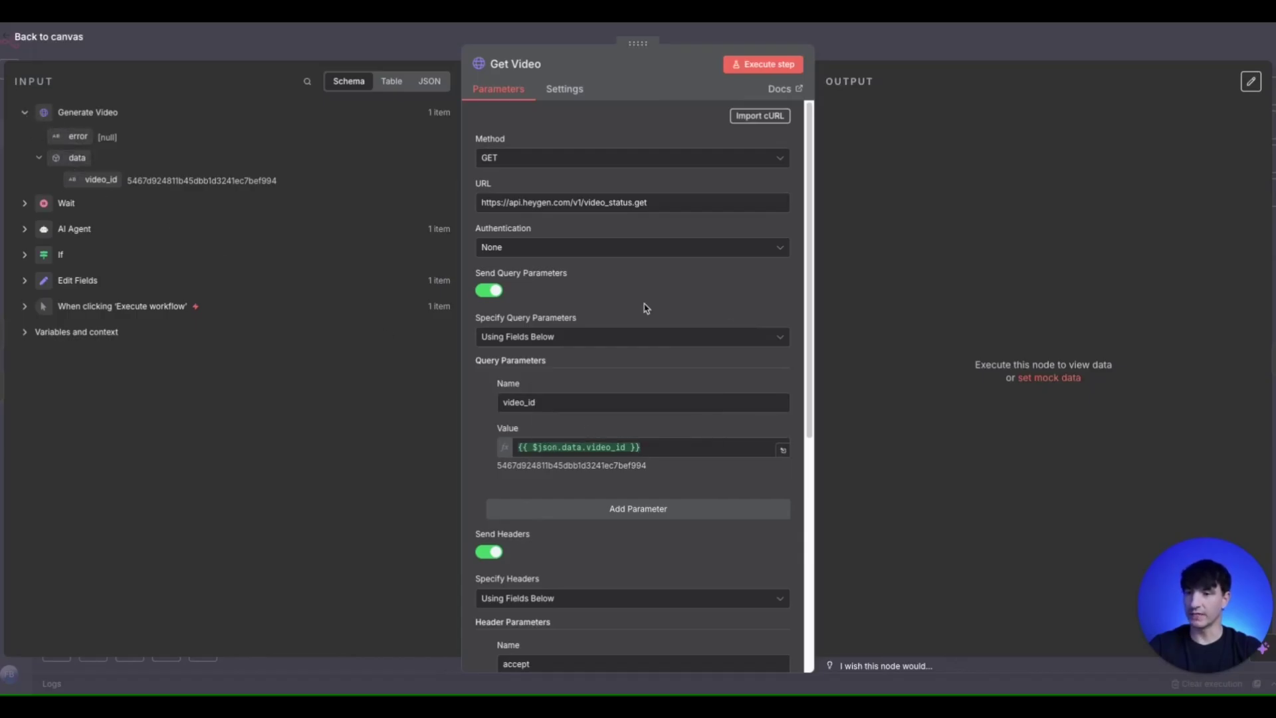
pyautogui.click(10, 260)
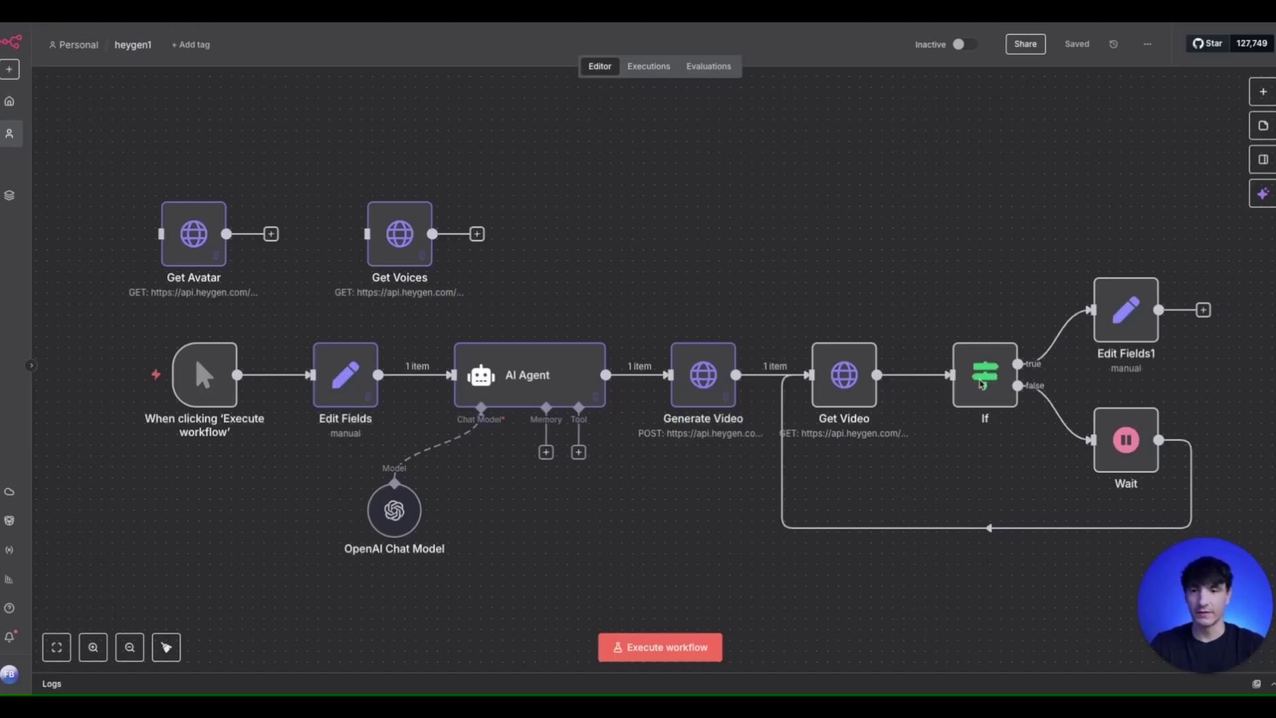
# Step: Examine the If node's condition, the Wait node's interval and the Edit Fields1 node's Final Video mapping
pyautogui.doubleClick(982, 383)
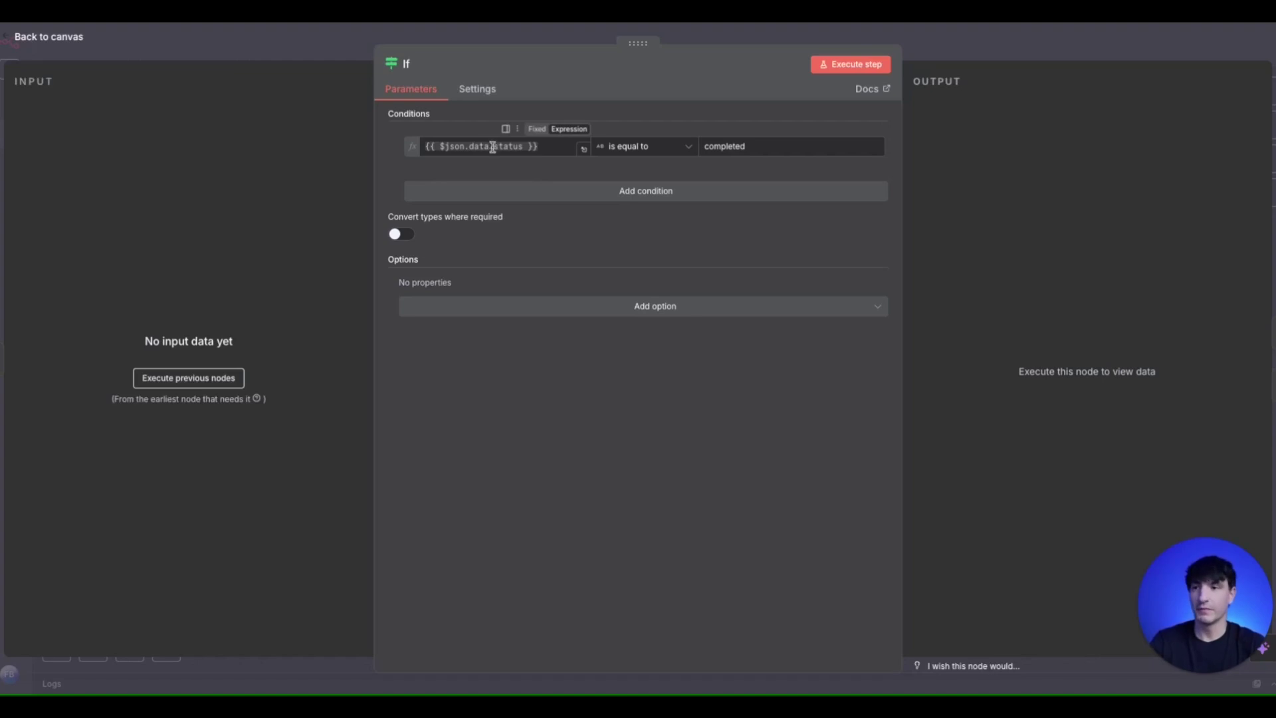
pyautogui.click(276, 34)
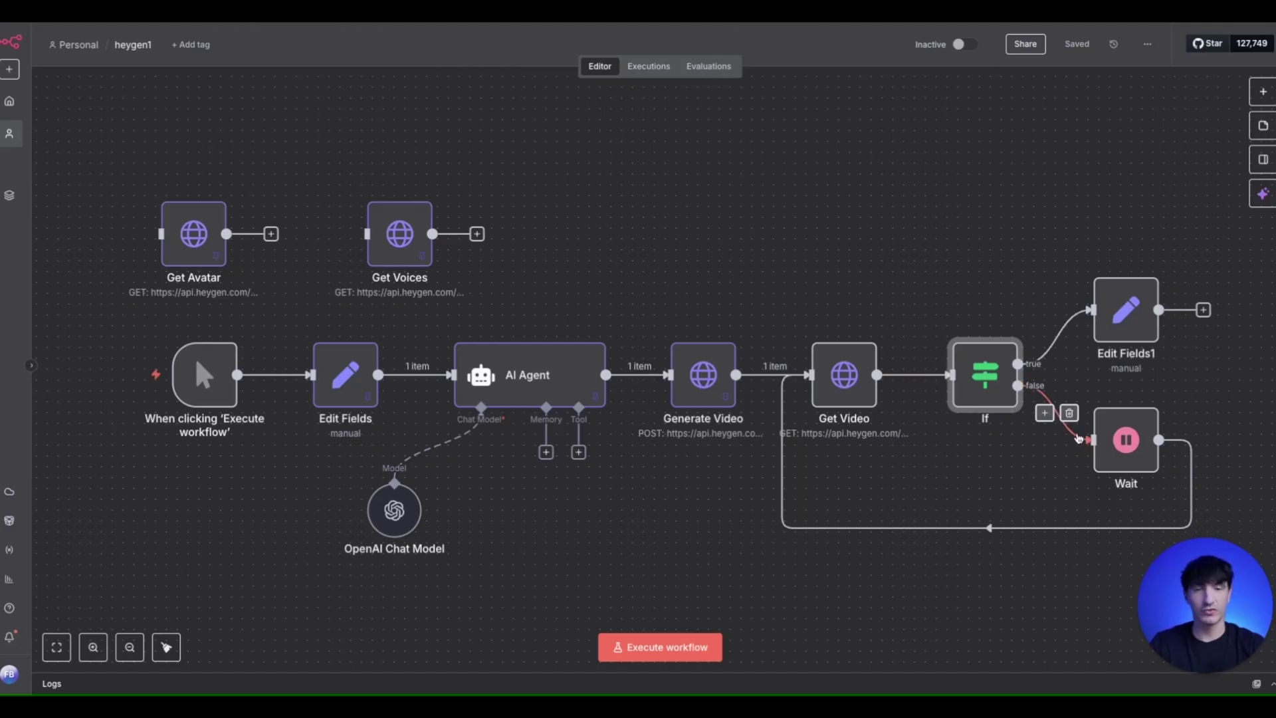
pyautogui.doubleClick(1118, 444)
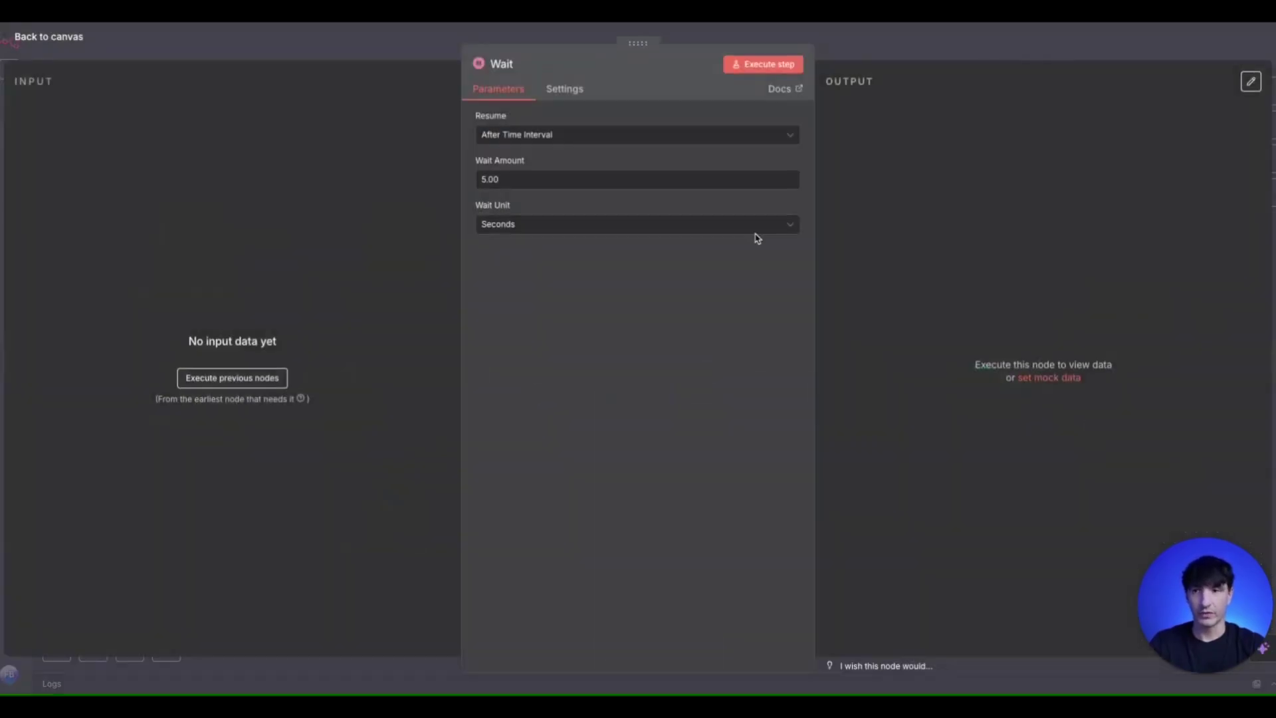
pyautogui.click(365, 47)
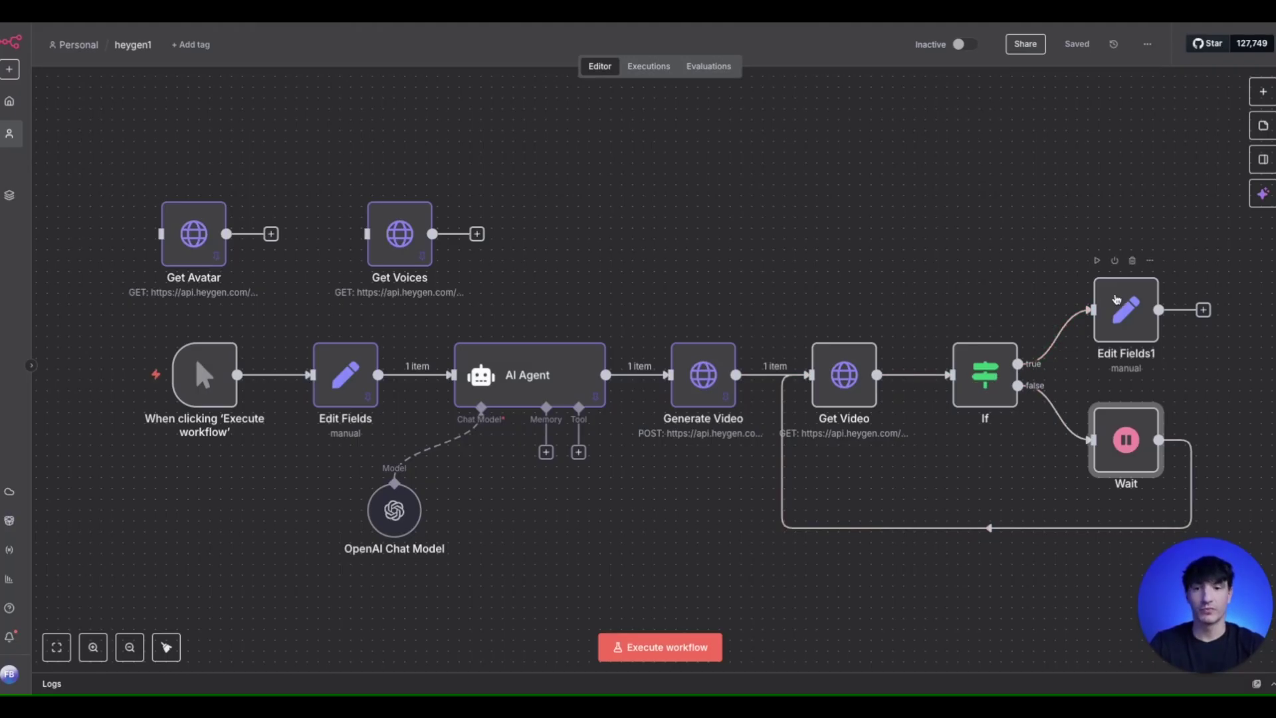
pyautogui.doubleClick(1126, 310)
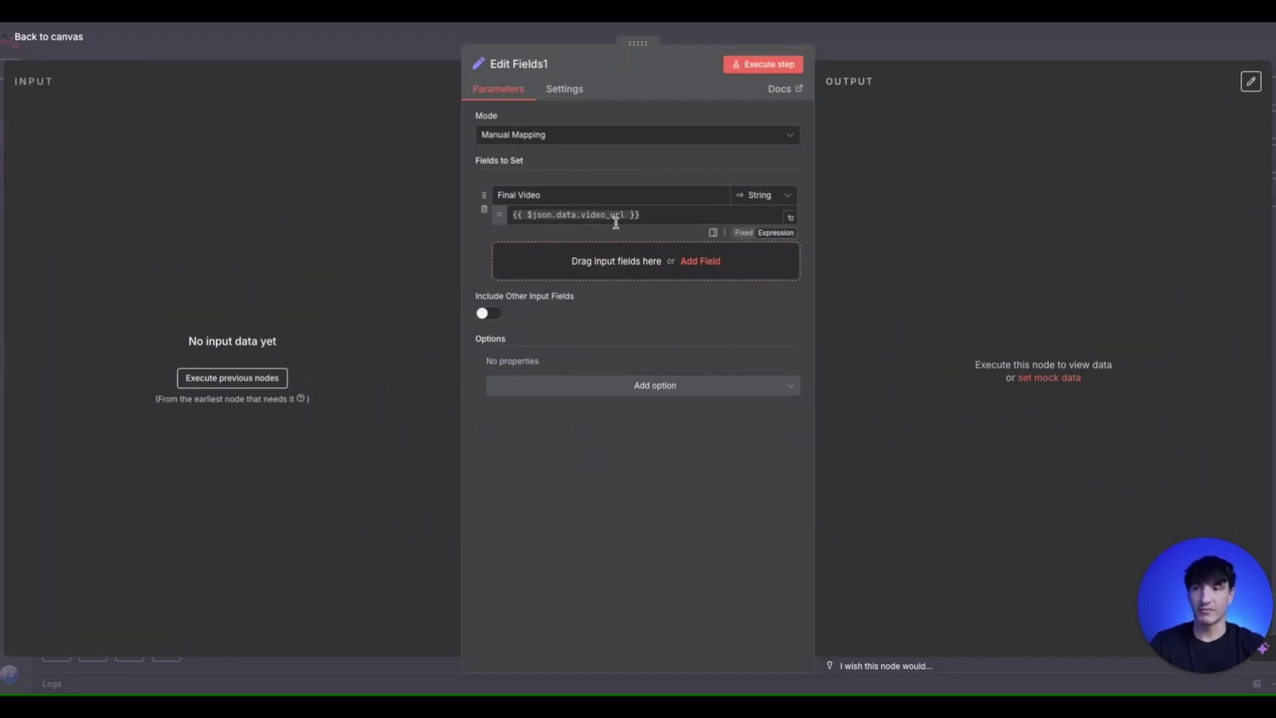
pyautogui.click(419, 50)
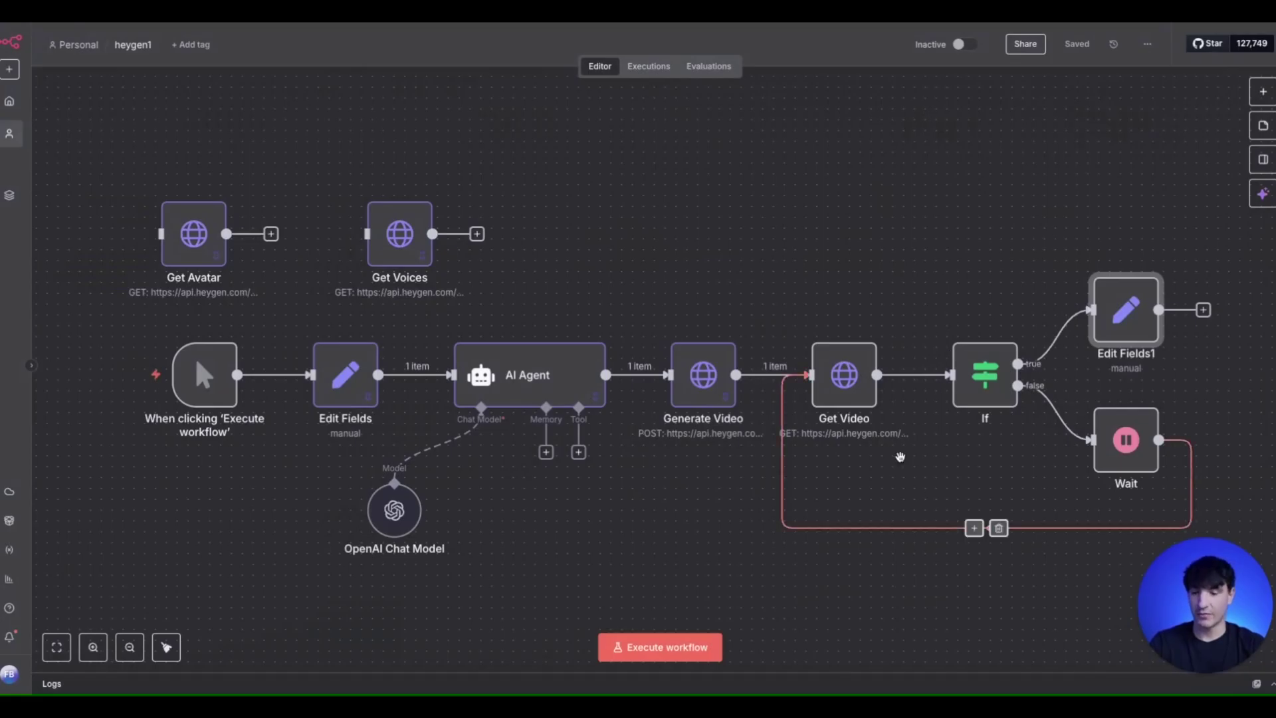
# Step: Execute the Get Video node to retrieve the status of the generated HeyGen video
pyautogui.scroll(-2, 901, 459)
pyautogui.hscroll(1, 764, 545)
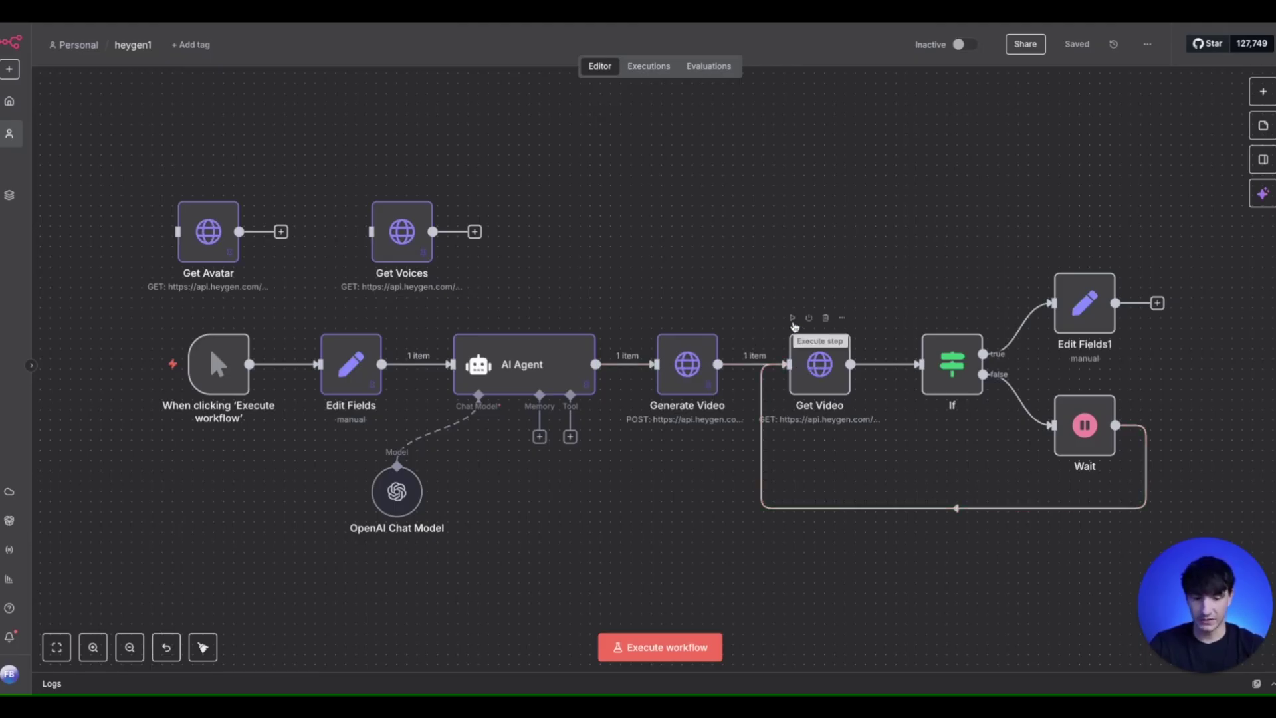
pyautogui.click(793, 319)
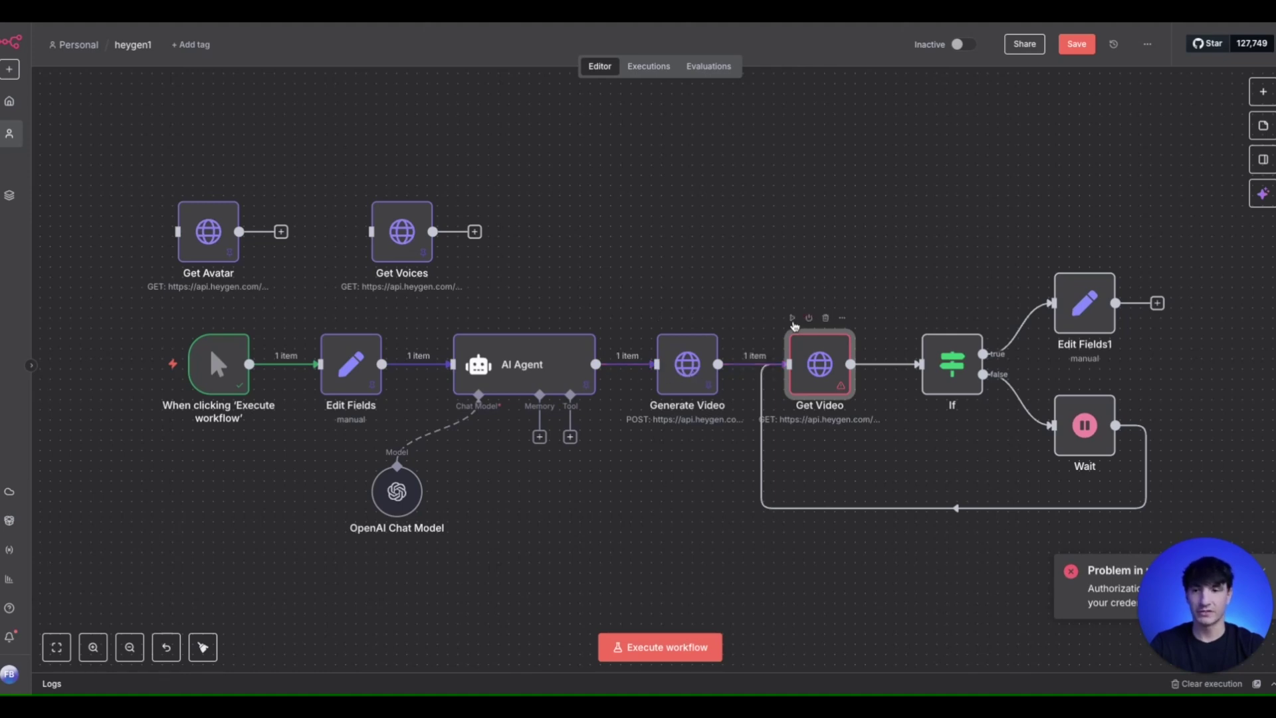
pyautogui.click(792, 319)
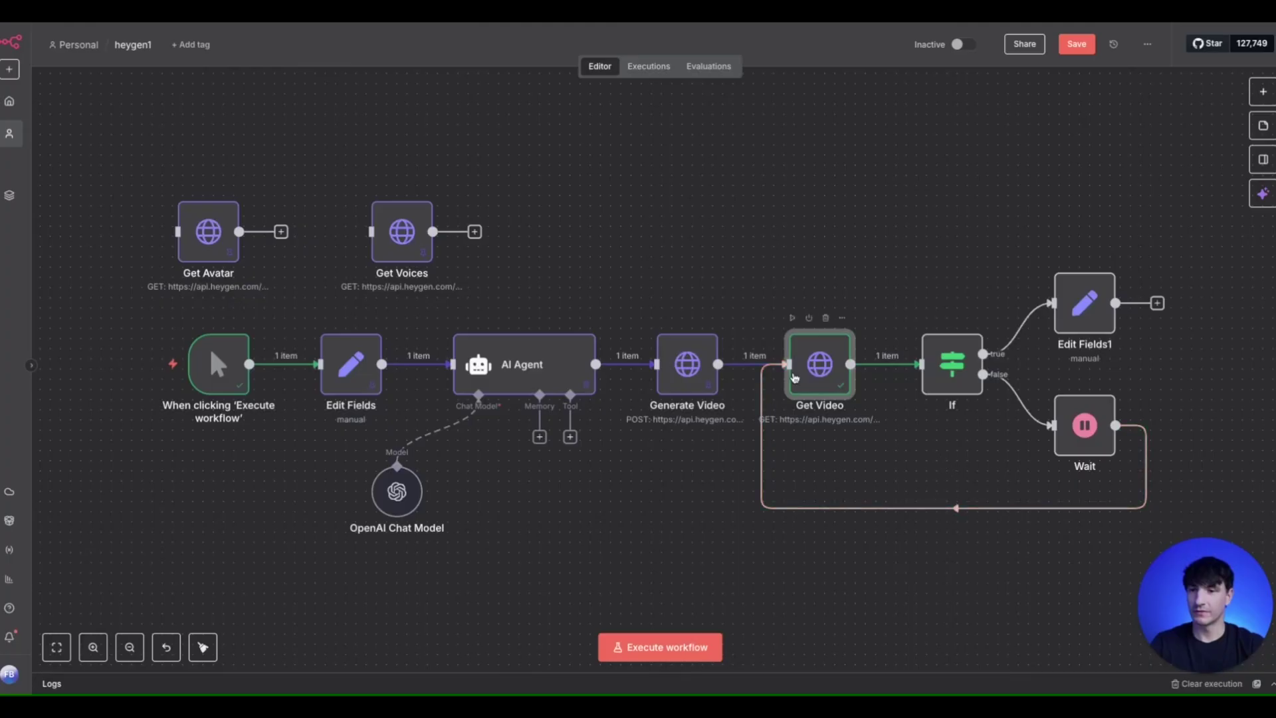
# Step: Pin the Get Video node's output data for test executions and return to the canvas
pyautogui.doubleClick(823, 363)
pyautogui.click(1251, 81)
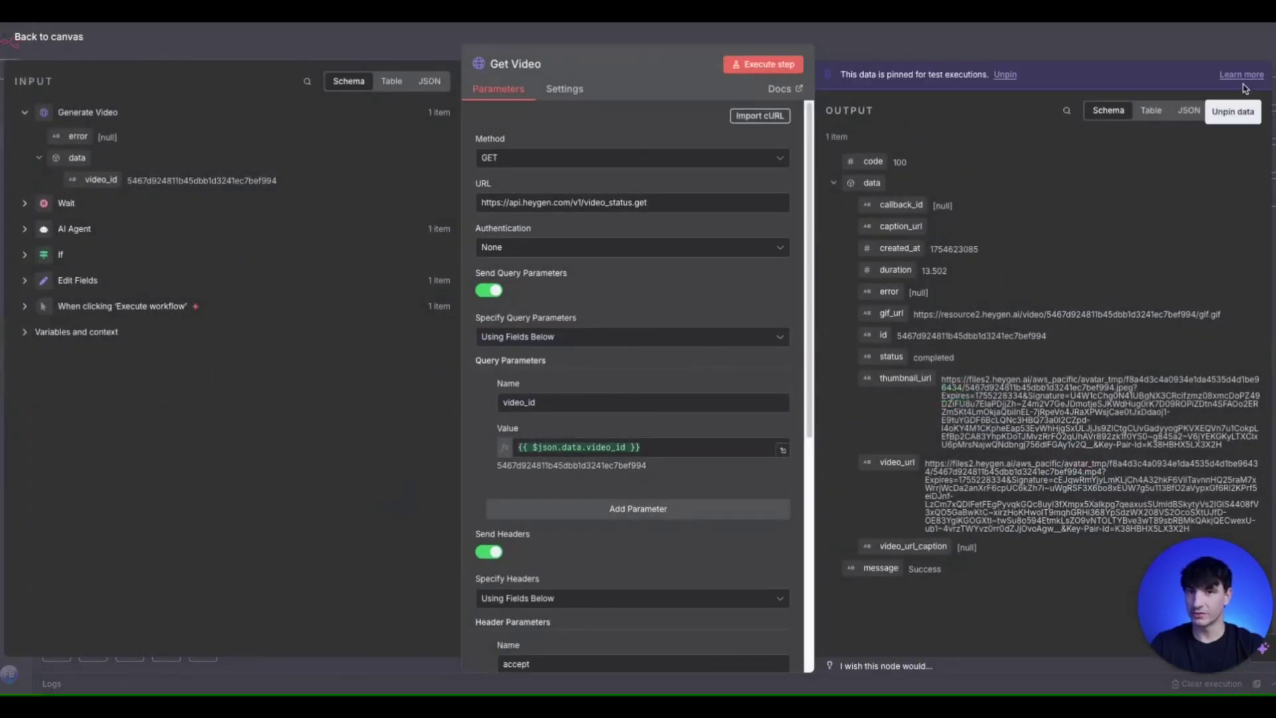
pyautogui.click(304, 52)
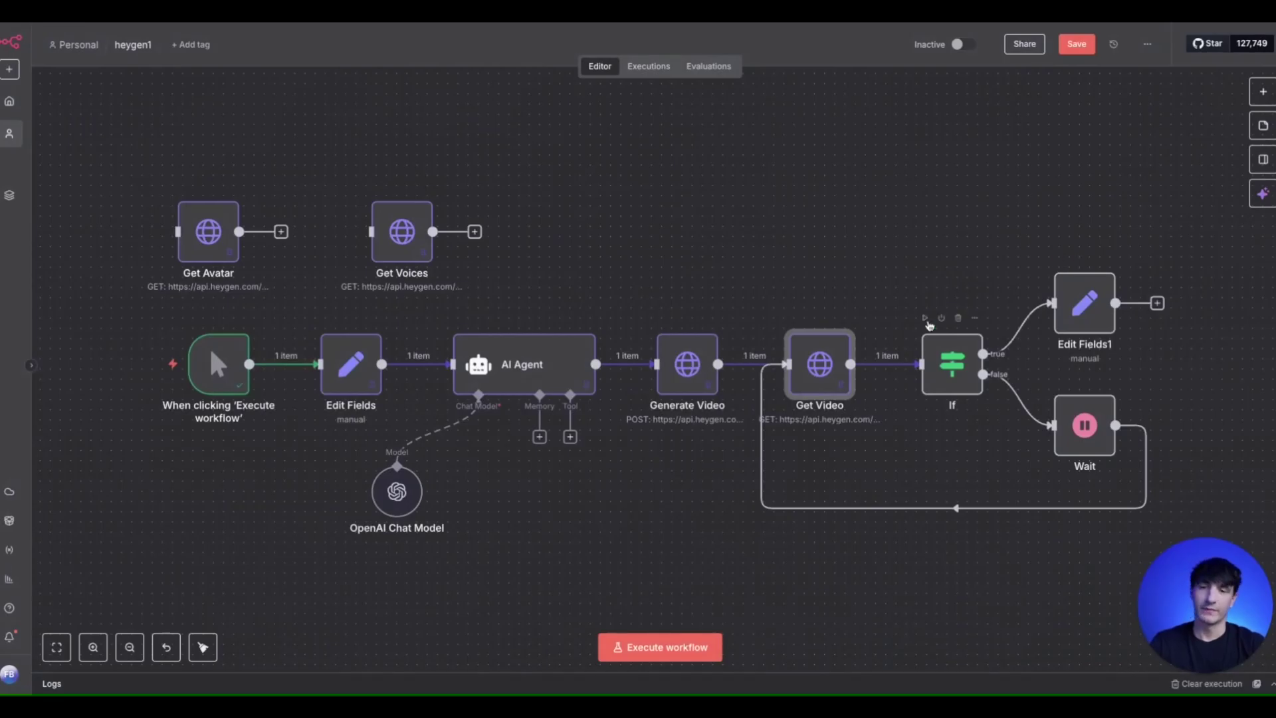
# Step: Execute the If and Edit Fields1 nodes and open Edit Fields1 to inspect its Final Video output
pyautogui.click(925, 318)
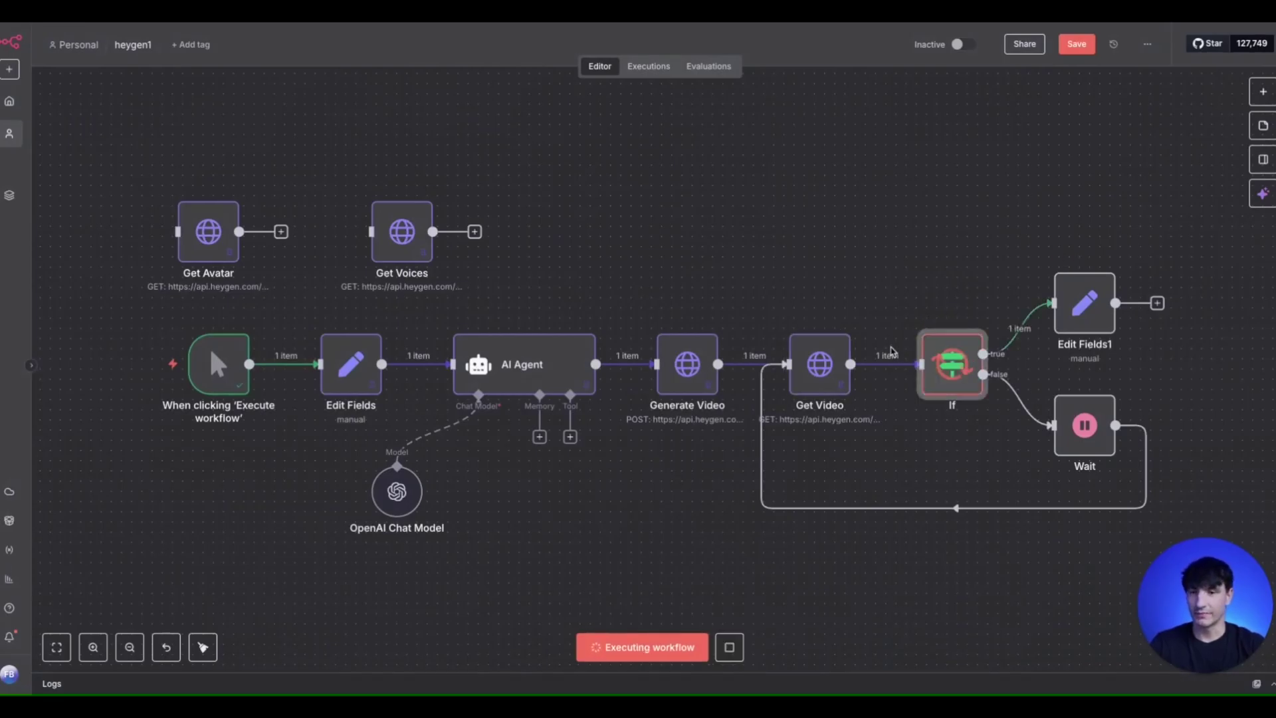
pyautogui.moveTo(1100, 294)
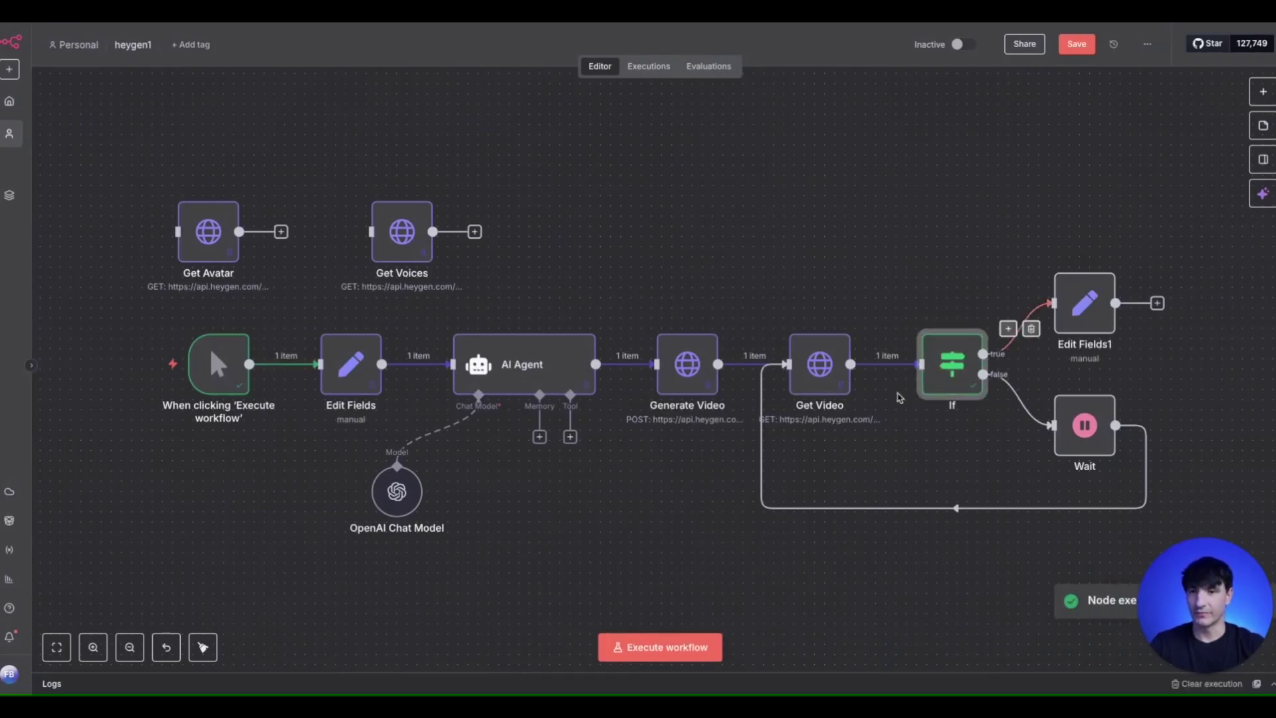
pyautogui.doubleClick(1074, 314)
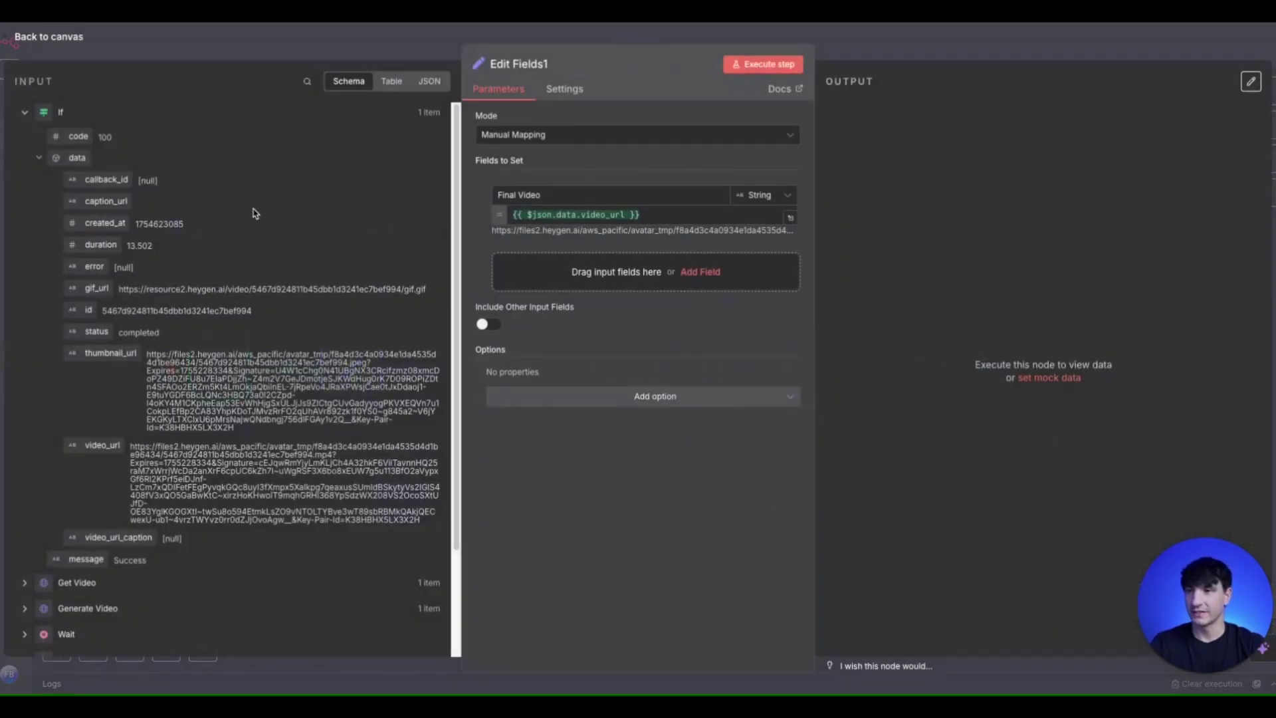
pyautogui.click(308, 49)
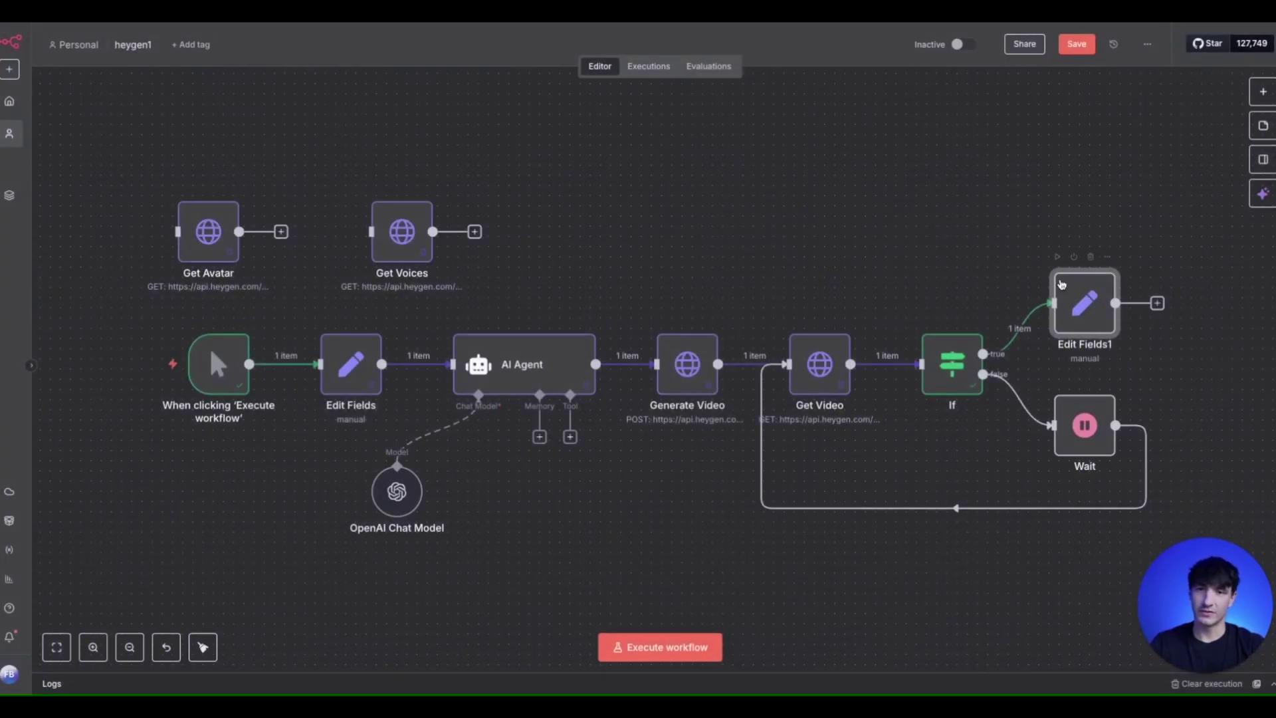
pyautogui.click(1061, 262)
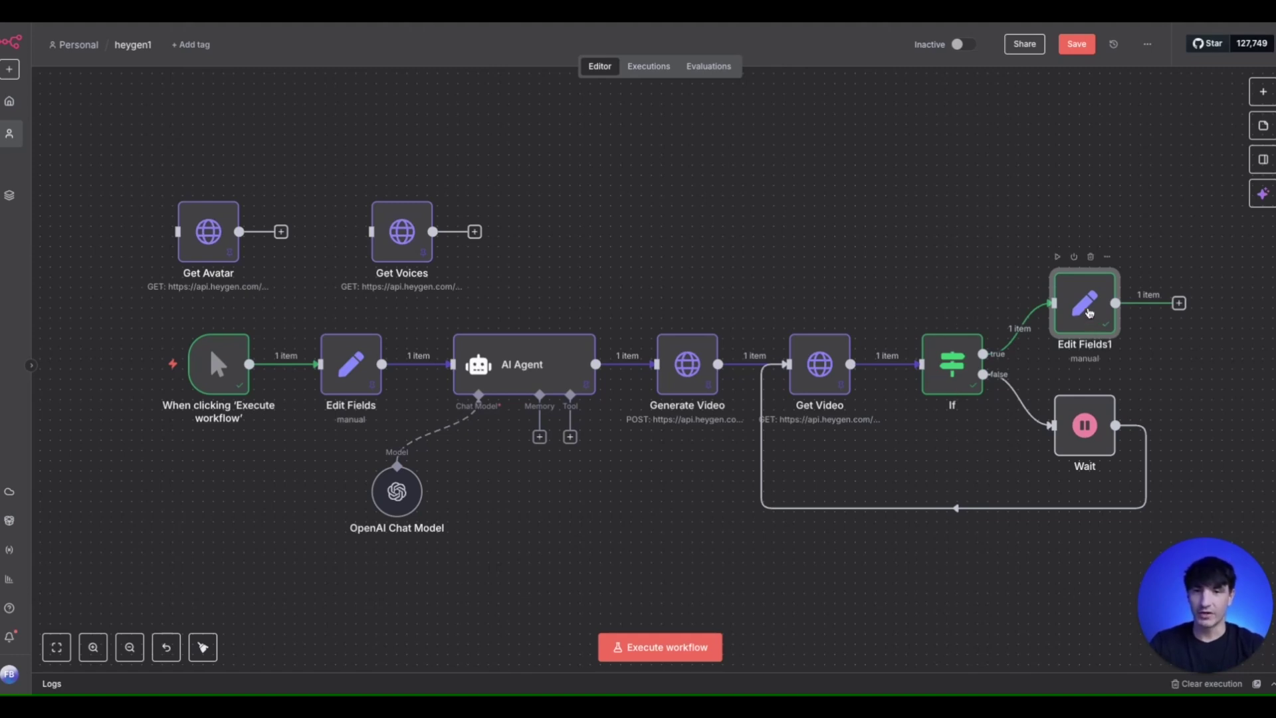
pyautogui.doubleClick(1089, 313)
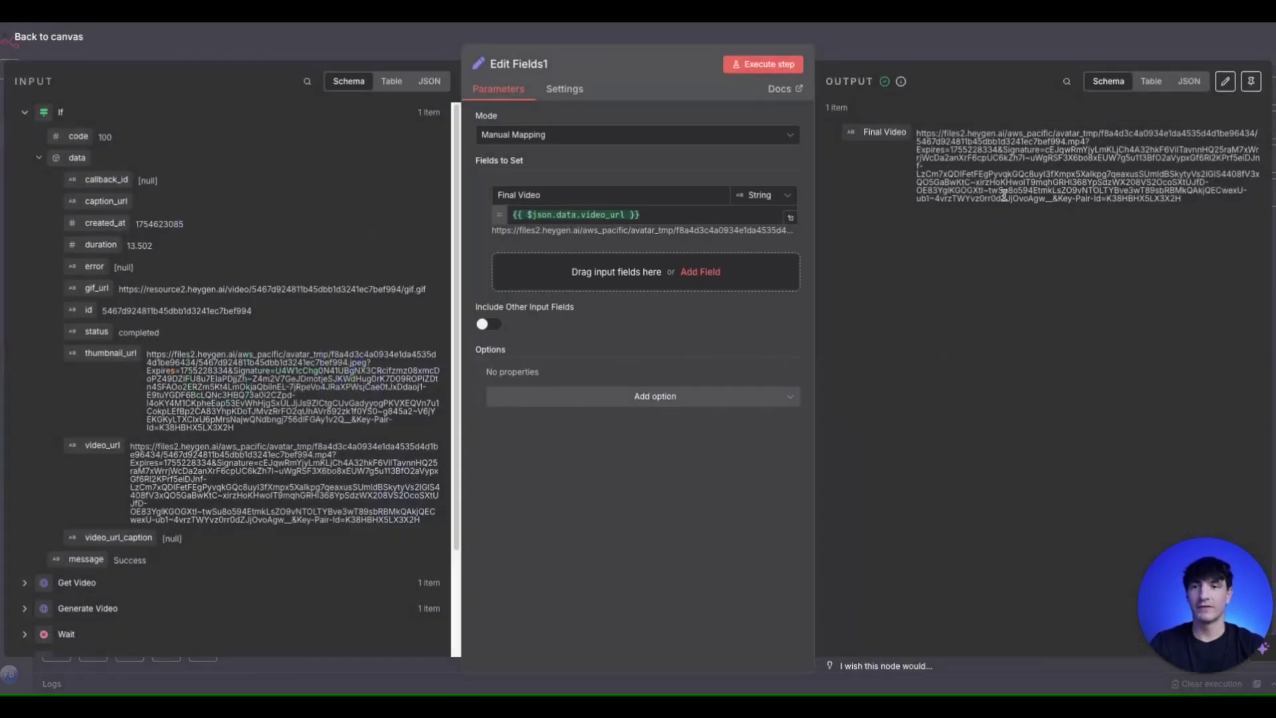